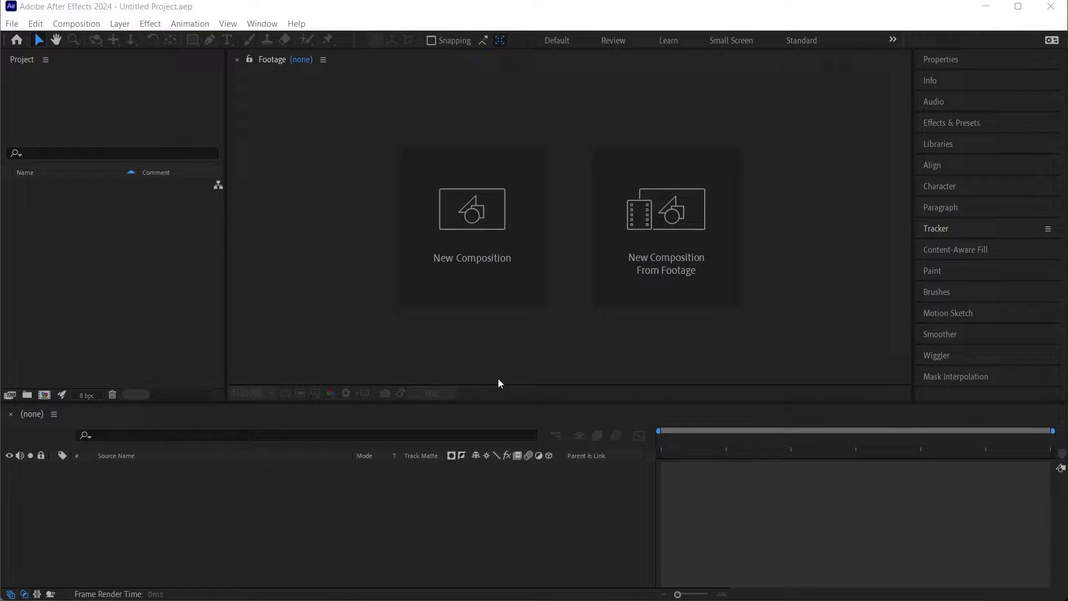
Create Comp 1 at HD 1920x1080 with a white FFFFFF background.
{"action": "left_click", "coordinate": [455, 288]}
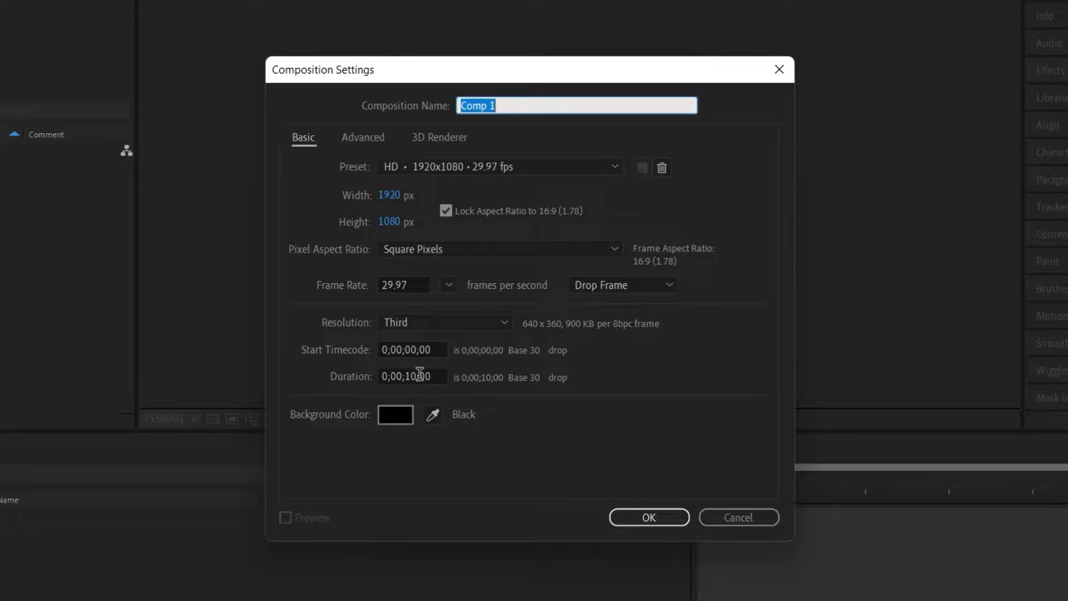
{"action": "left_click", "coordinate": [388, 418]}
{"action": "type", "text": "ffffff"}
{"action": "left_click", "coordinate": [372, 130]}
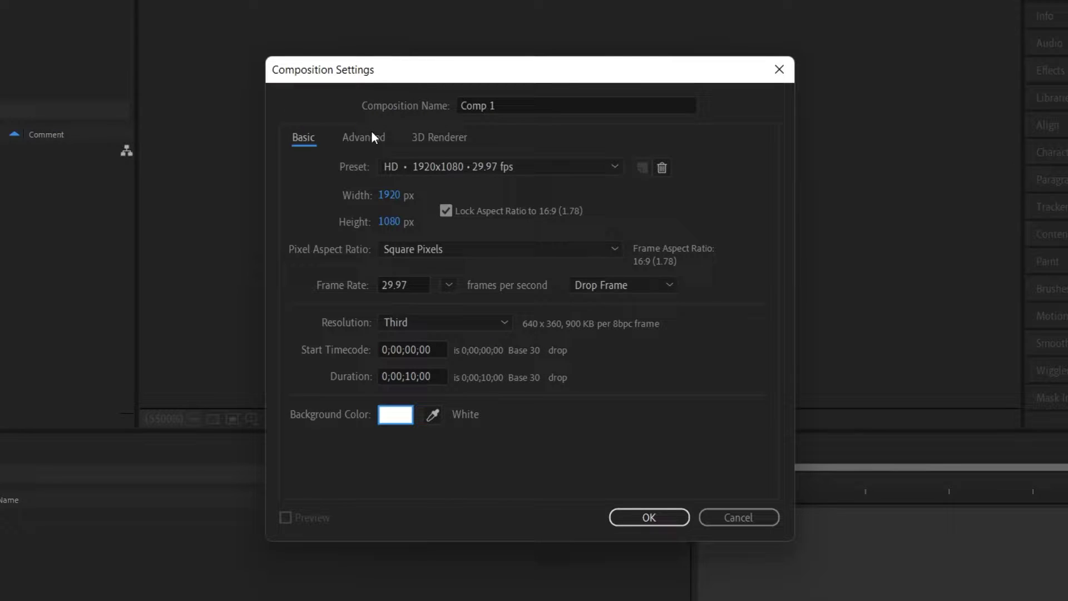
{"action": "left_click", "coordinate": [665, 515]}
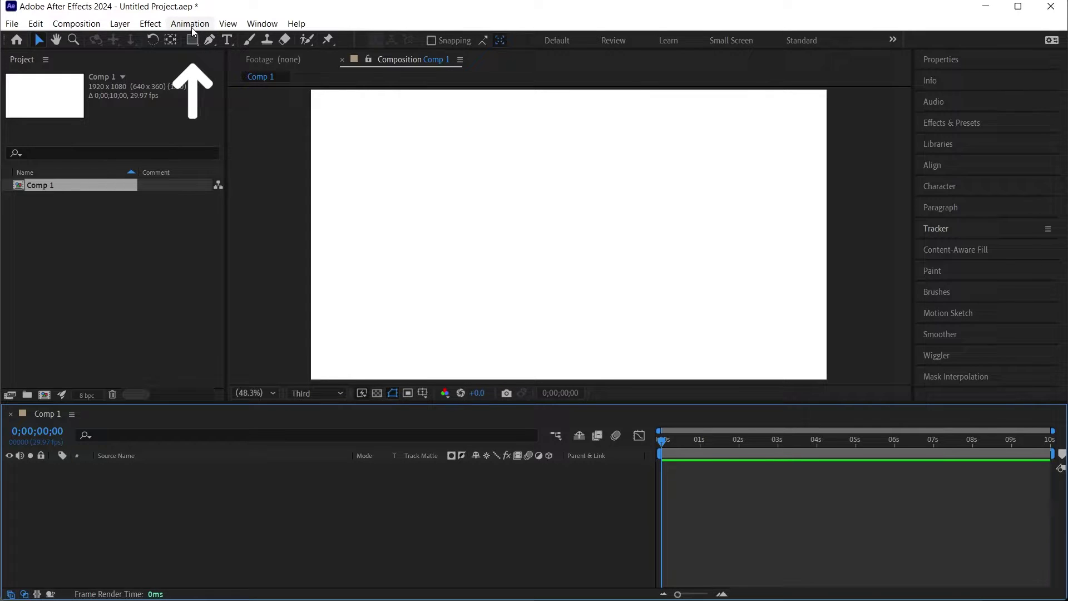
Choose the Rounded Rectangle Tool from the shape tools.
{"action": "left_click", "coordinate": [192, 40]}
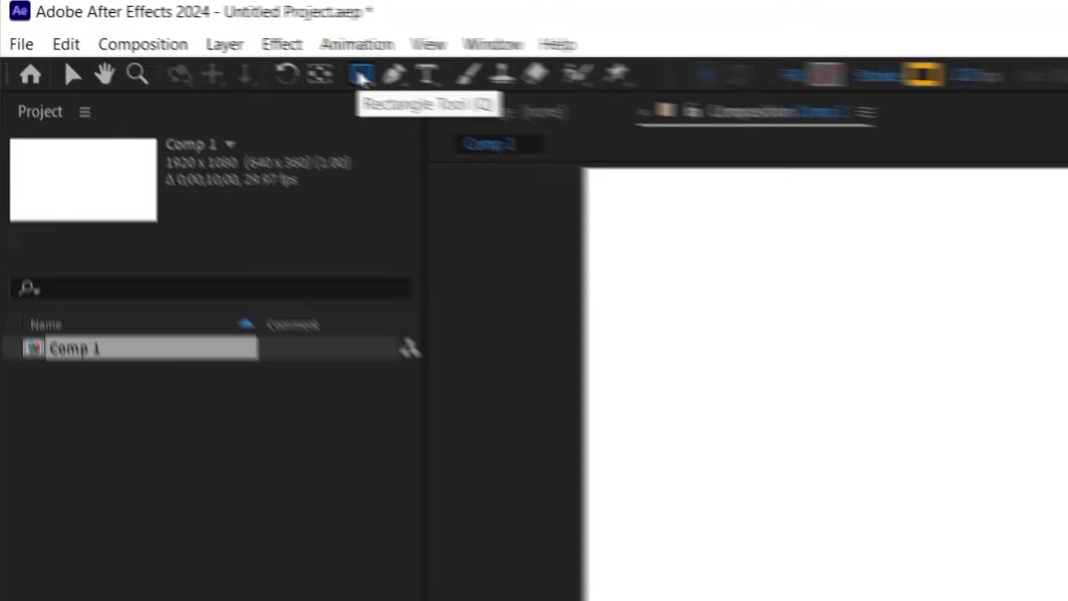
{"action": "left_click", "coordinate": [383, 87]}
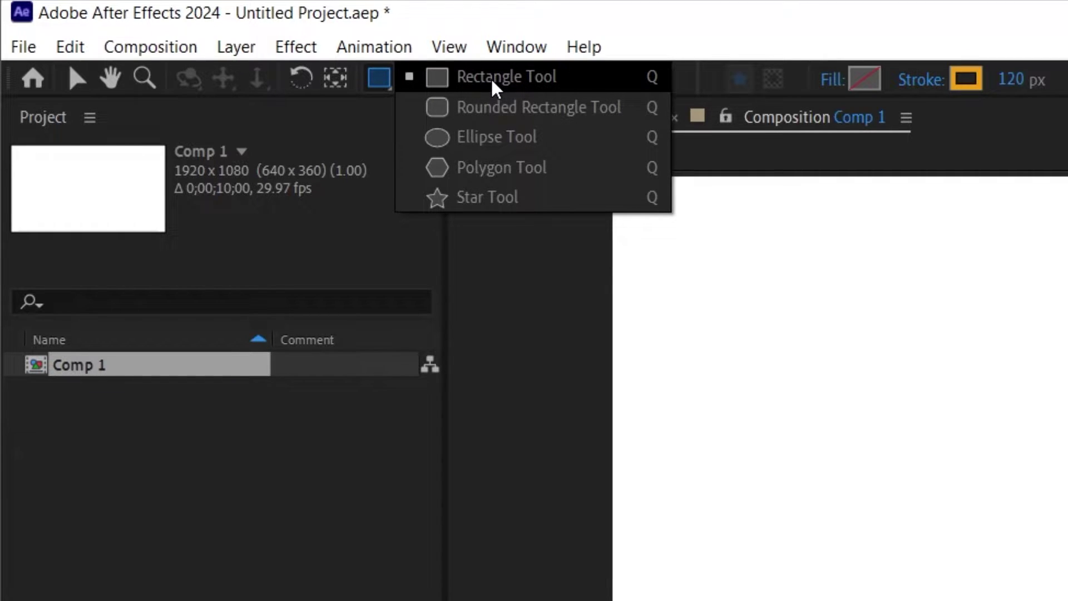
{"action": "left_click", "coordinate": [510, 108]}
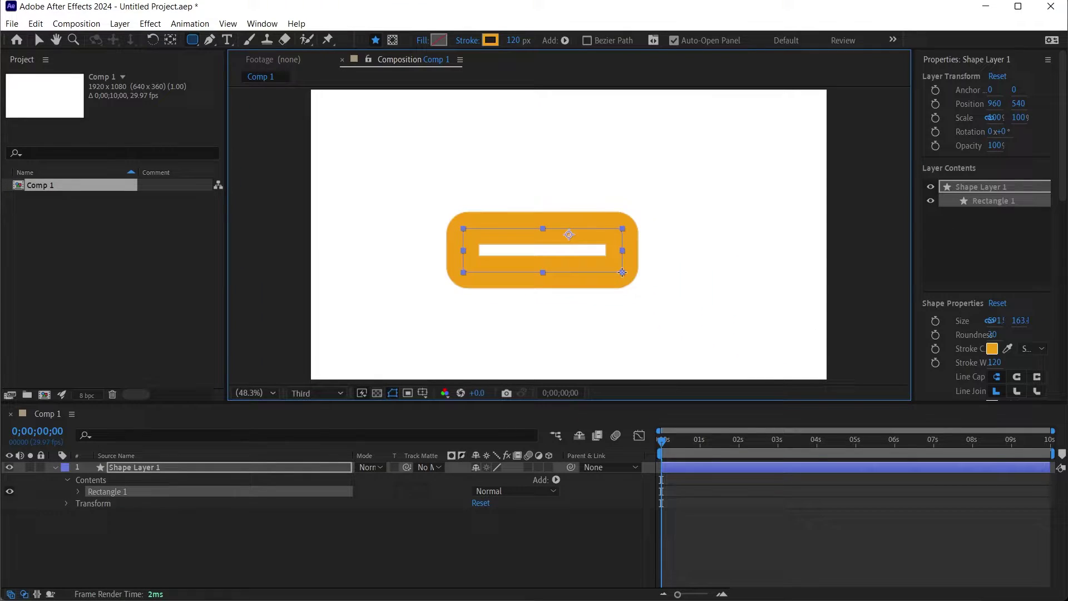
{"action": "left_click_drag", "start_coordinate": [622, 272], "coordinate": [619, 271]}
{"action": "scroll", "coordinate": [945, 293], "scroll_direction": "down", "scroll_amount": 5}
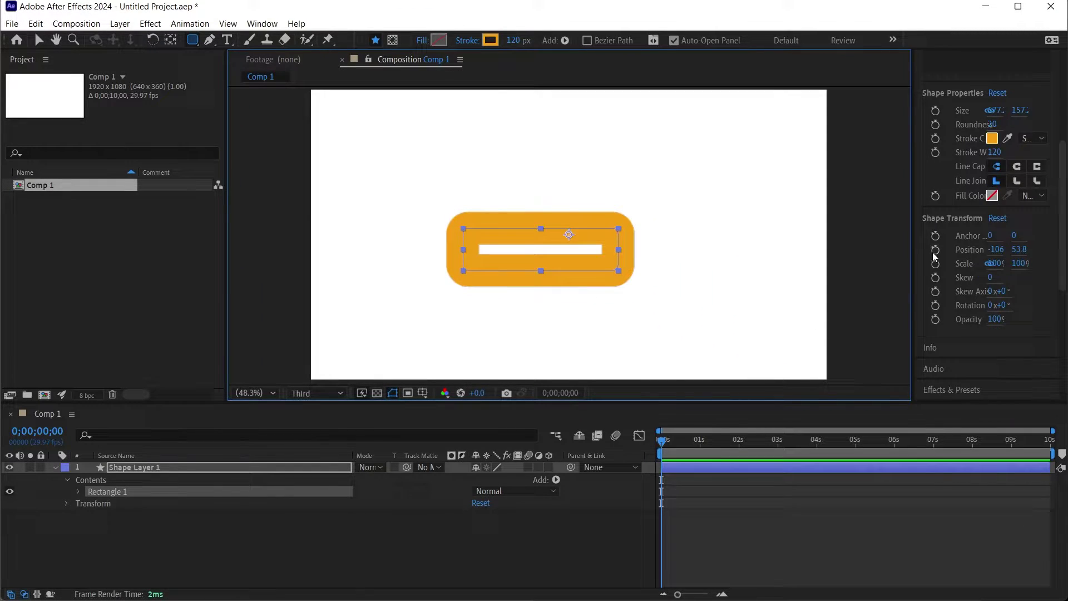
{"action": "scroll", "coordinate": [945, 293], "scroll_direction": "up", "scroll_amount": 3}
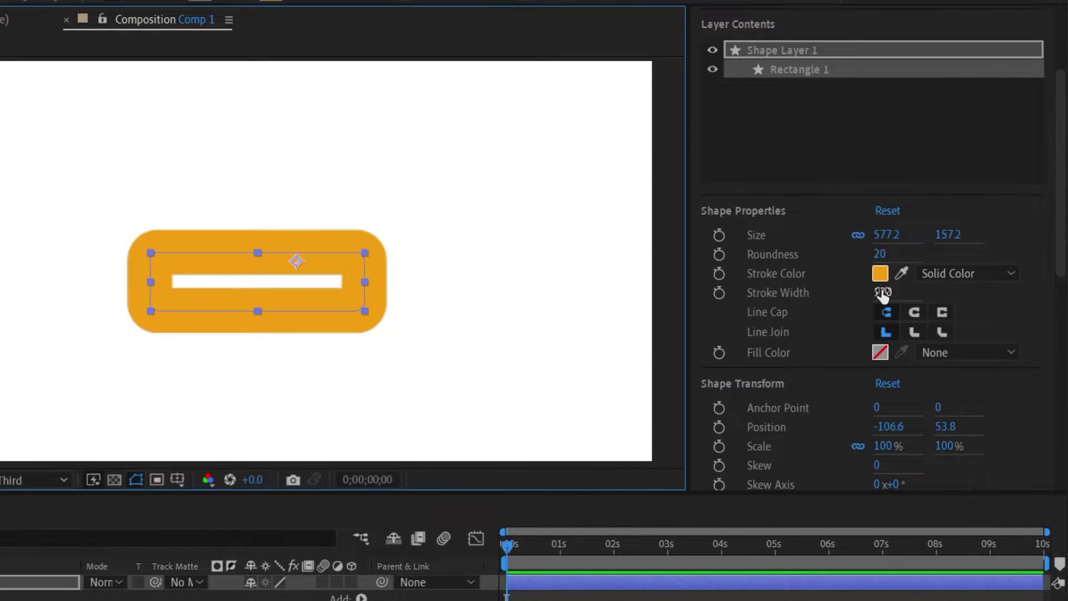
Thin the rectangle's stroke, set the stroke to None and the fill to Solid Color.
{"action": "mouse_move", "coordinate": [882, 292]}
{"action": "left_mouse_down"}
{"action": "mouse_move", "coordinate": [790, 293]}
{"action": "mouse_move", "coordinate": [972, 267]}
{"action": "left_mouse_up"}
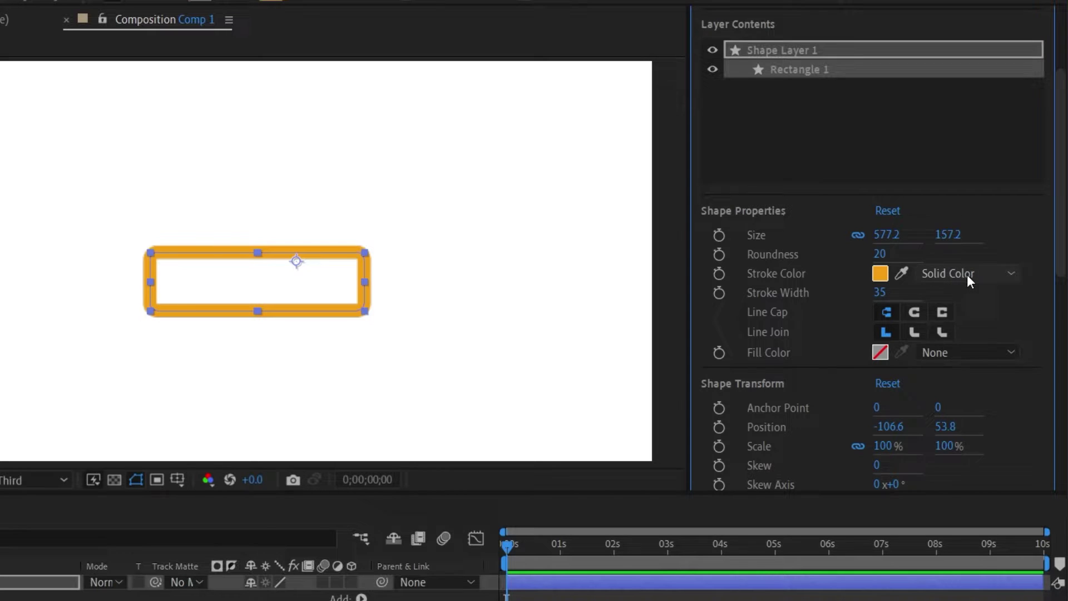
{"action": "left_click", "coordinate": [966, 274]}
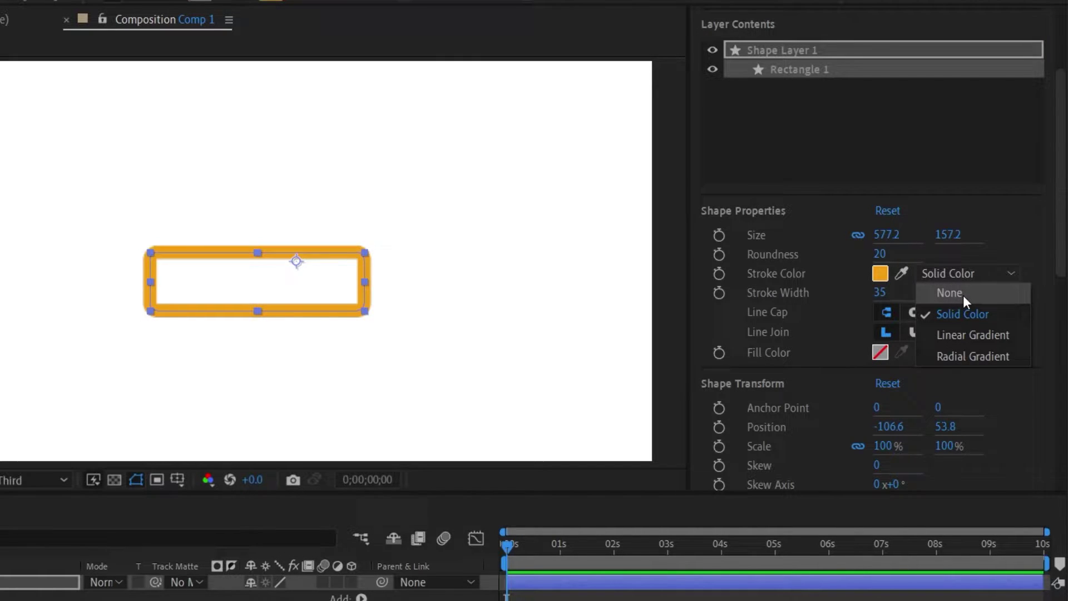
{"action": "left_click", "coordinate": [963, 295]}
{"action": "left_click", "coordinate": [961, 352]}
{"action": "left_click", "coordinate": [958, 393]}
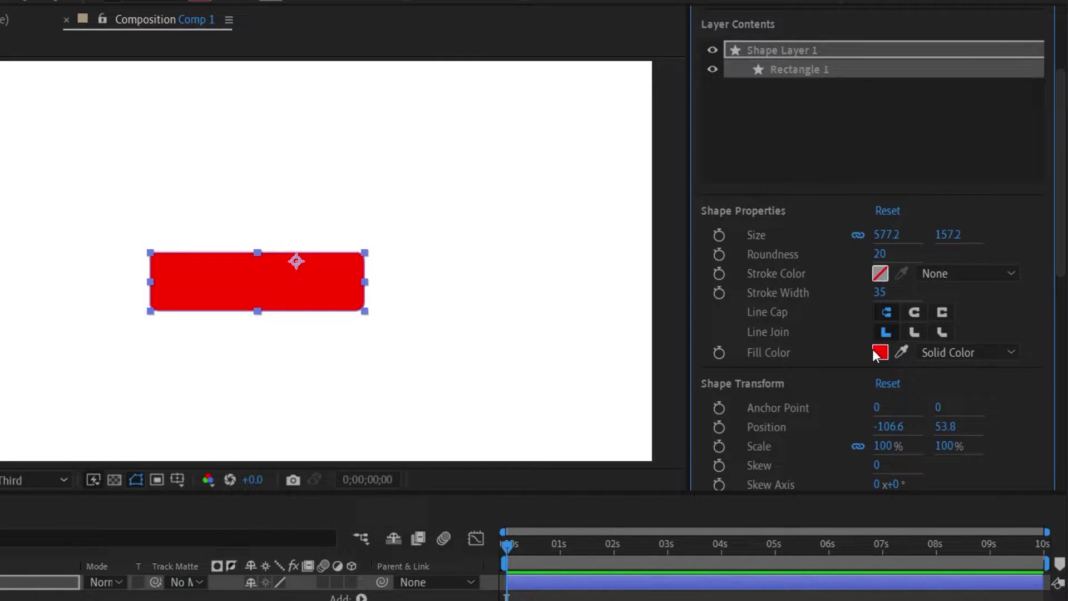
Import youtube-colors.jpg, sample its pink as the fill, and move the image top-left.
{"action": "key", "text": "ctrl+v"}
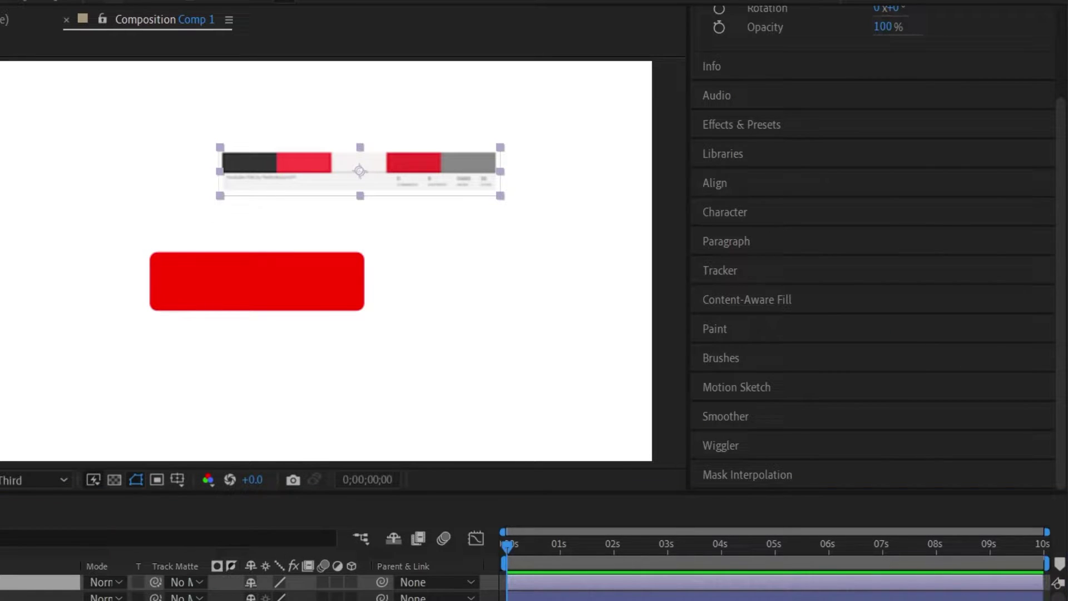
{"action": "left_click", "coordinate": [200, 275]}
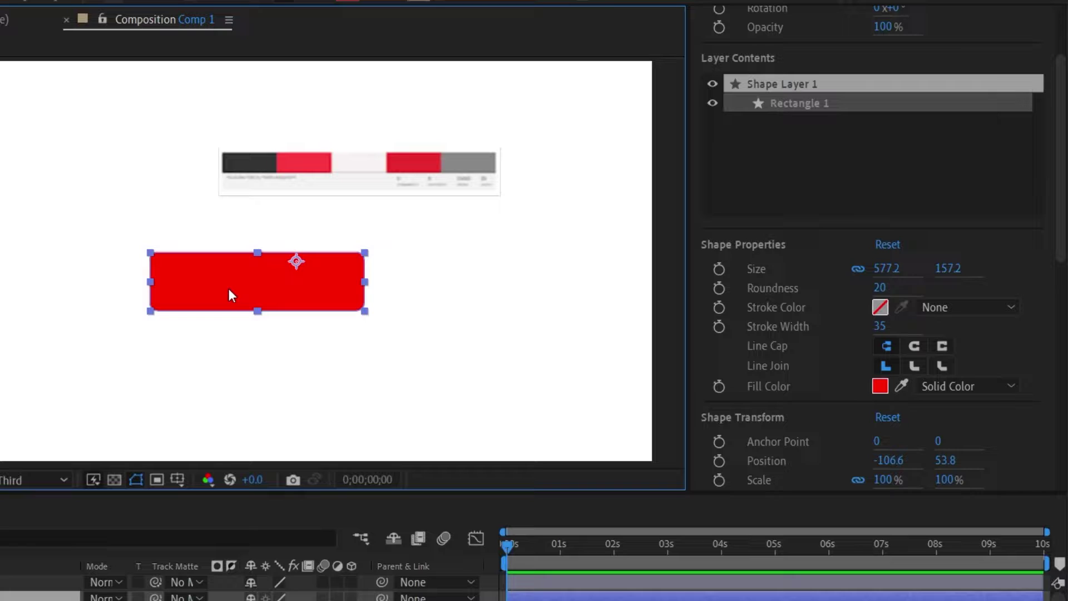
{"action": "left_click", "coordinate": [901, 385]}
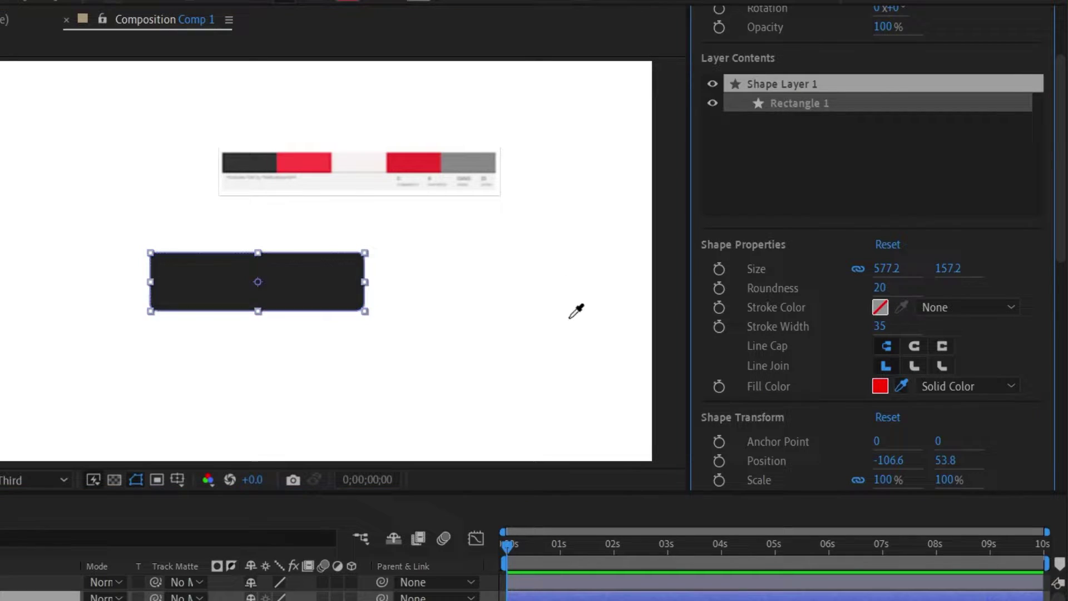
{"action": "left_click", "coordinate": [298, 159]}
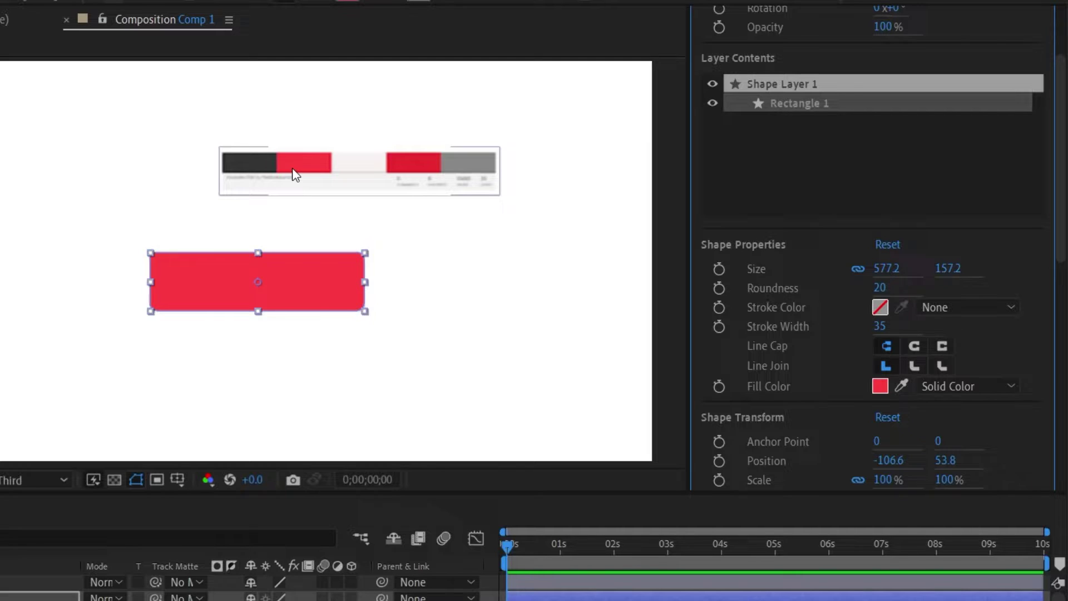
{"action": "left_click_drag", "start_coordinate": [294, 175], "coordinate": [192, 101]}
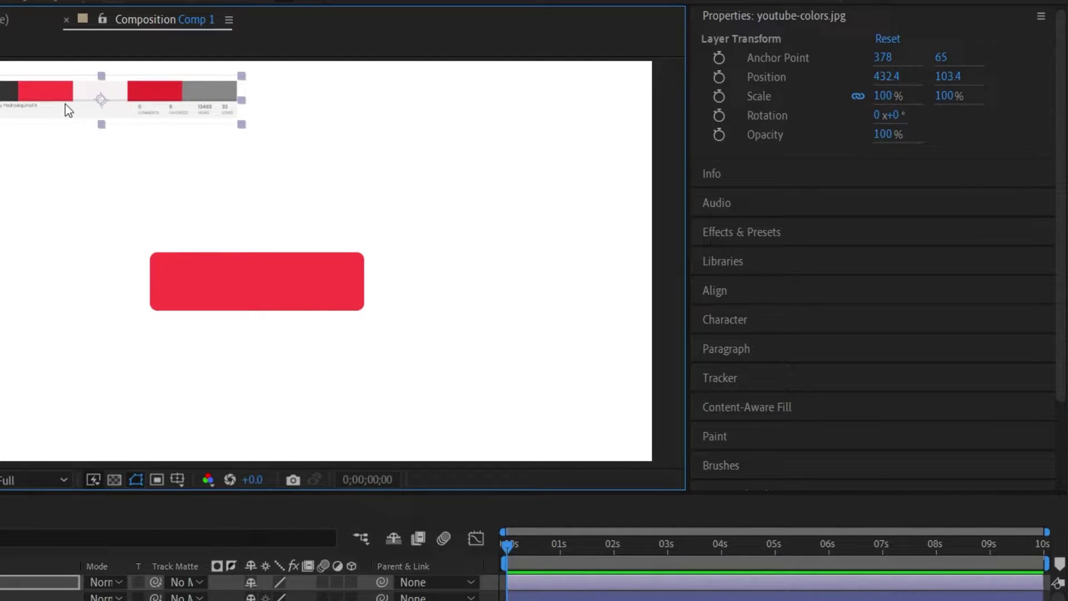
Centre the rectangle's anchor point and centre the rectangle in the composition.
{"action": "left_click", "coordinate": [255, 308]}
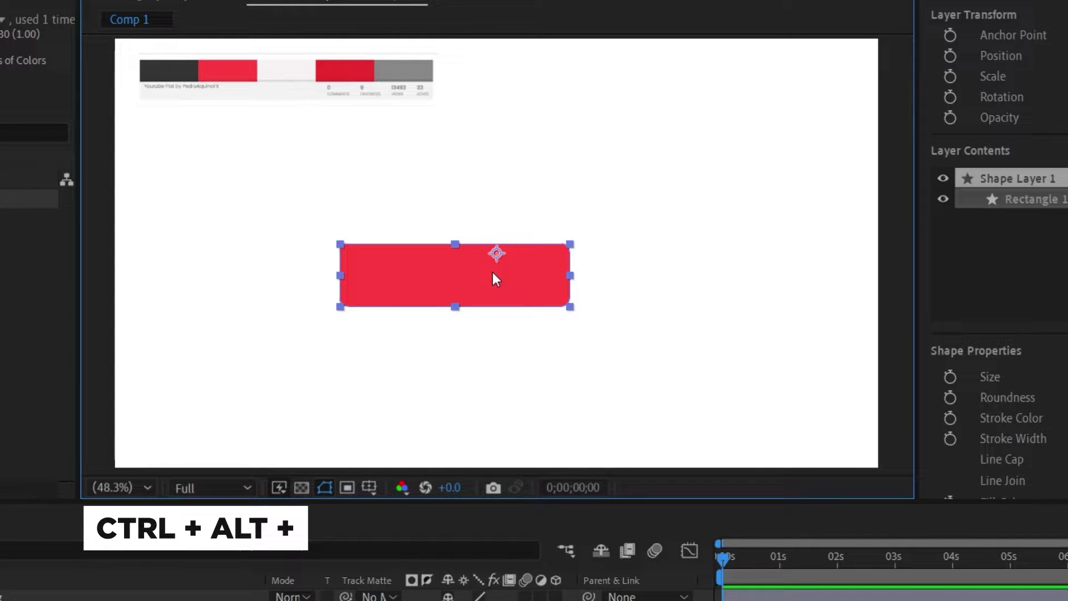
{"action": "key", "text": "ctrl+alt+Home"}
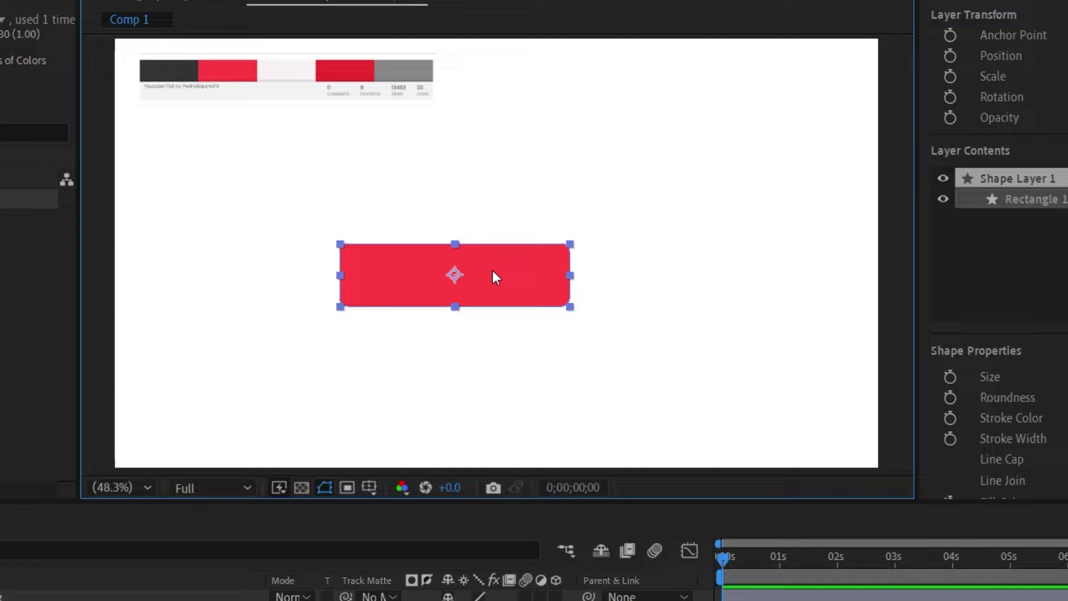
{"action": "key", "text": "ctrl+Home"}
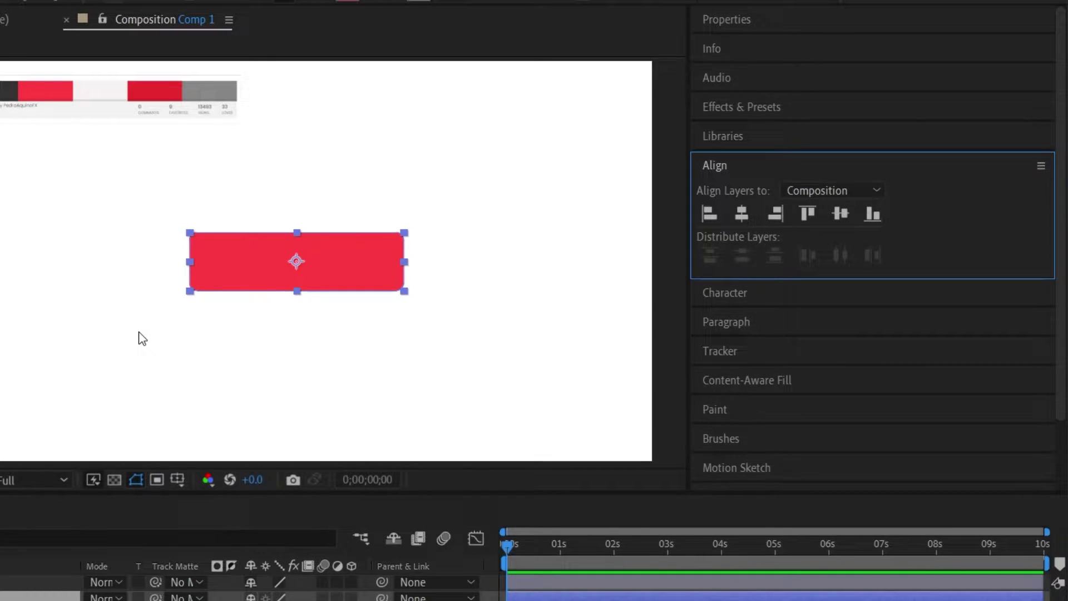
{"action": "left_click", "coordinate": [140, 337]}
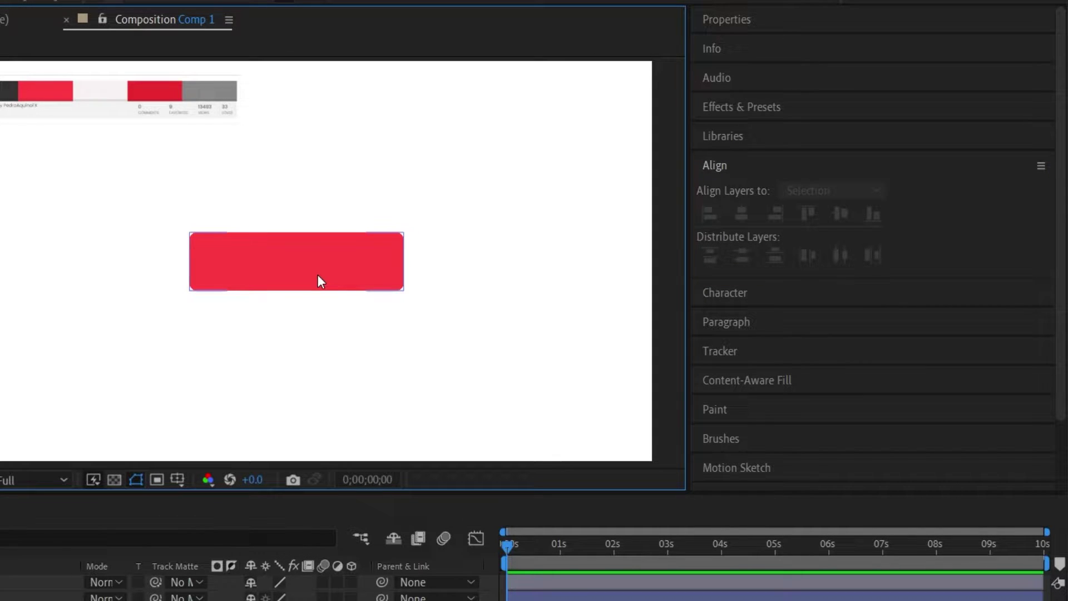
{"action": "left_click", "coordinate": [133, 479]}
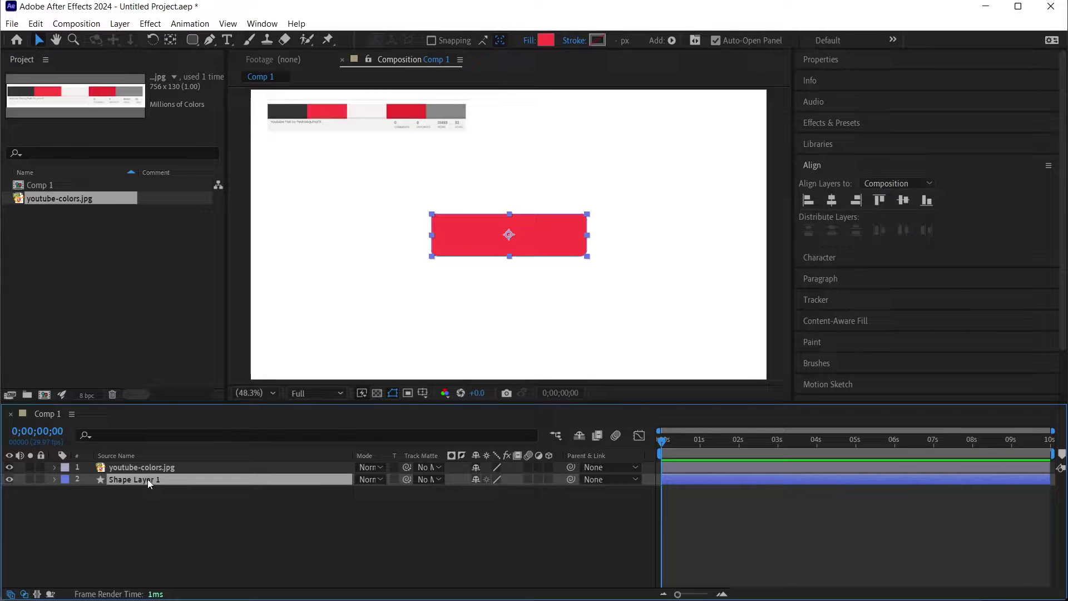
Rename the layer youtube-subscribe-button and set a 100% Scale keyframe at frame 10.
{"action": "key", "text": "Return"}
{"action": "type", "text": "youtube-subscribe-button"}
{"action": "key", "text": "Return"}
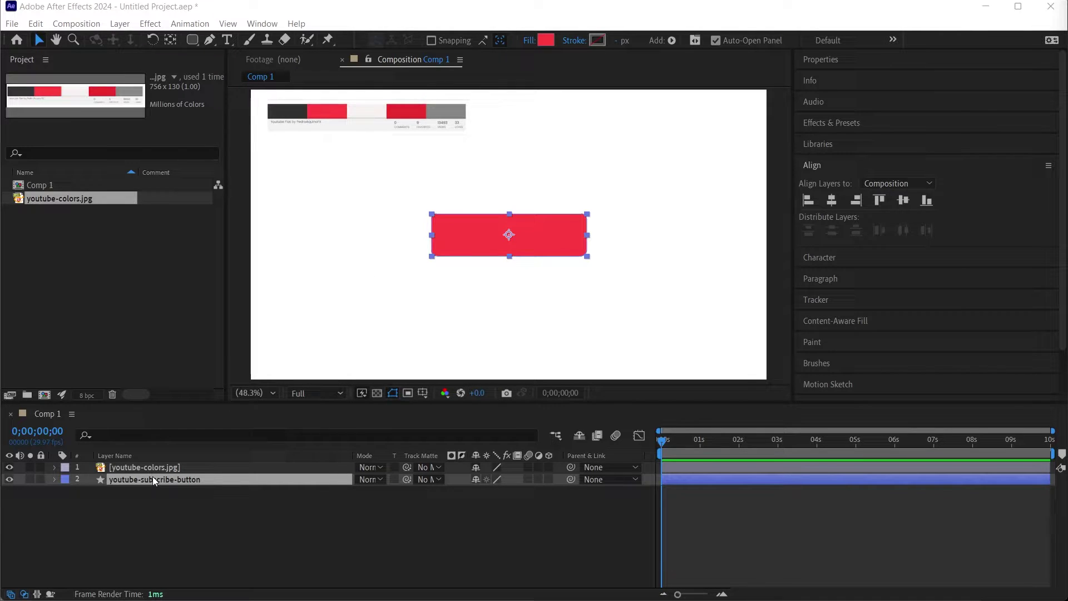
{"action": "key", "text": "s"}
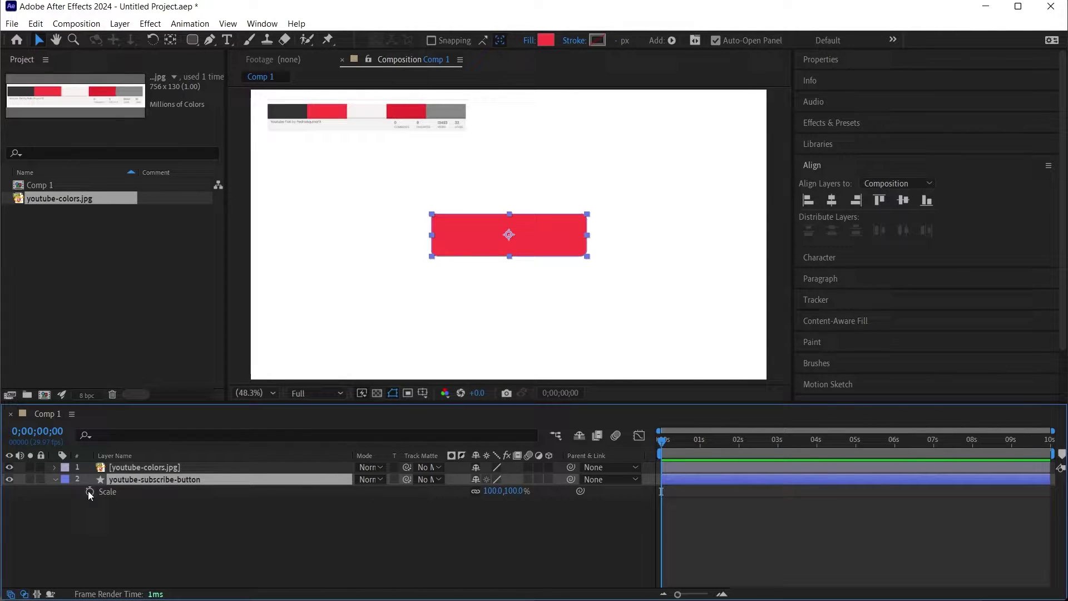
{"action": "key", "text": "shift+Page_Down"}
{"action": "scroll", "coordinate": [696, 477], "scroll_direction": "up", "scroll_amount": 3}
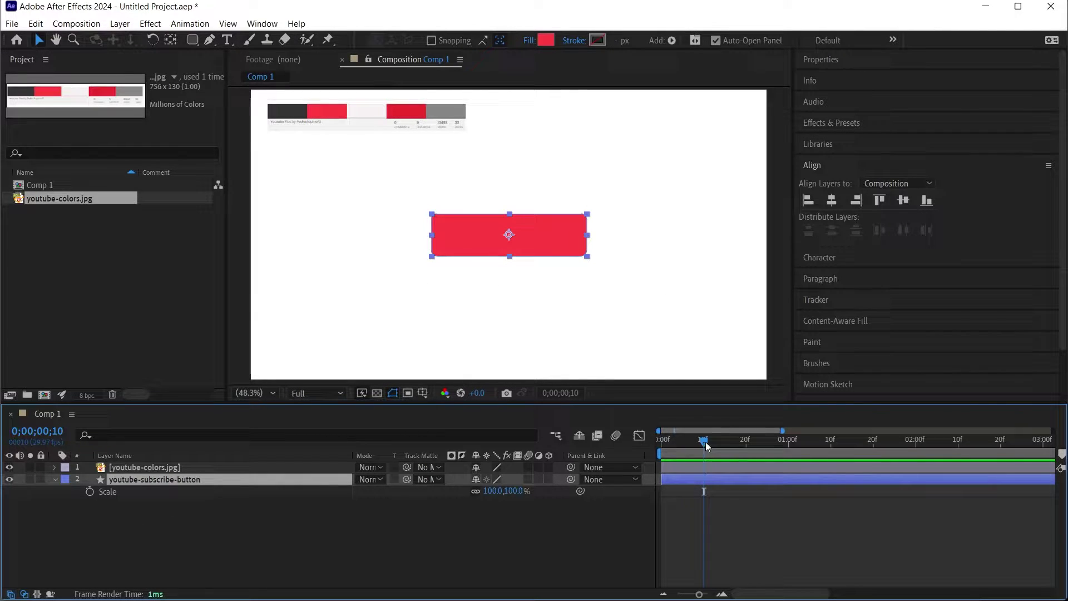
{"action": "left_click", "coordinate": [90, 492]}
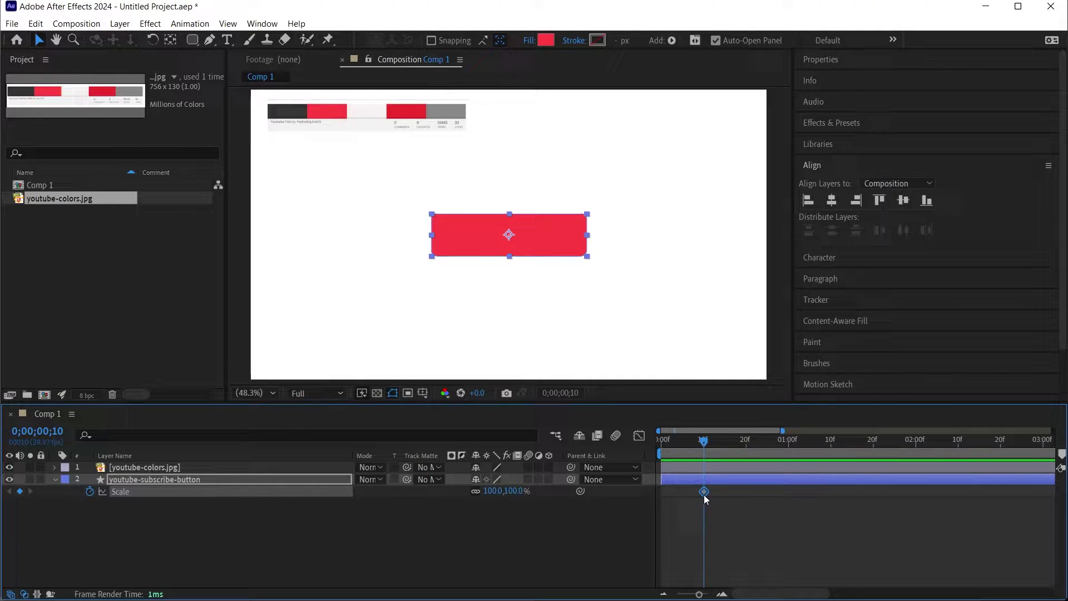
Add a 0% Scale keyframe at frame 0 and apply Easy Ease to both keyframes.
{"action": "key", "text": "Home"}
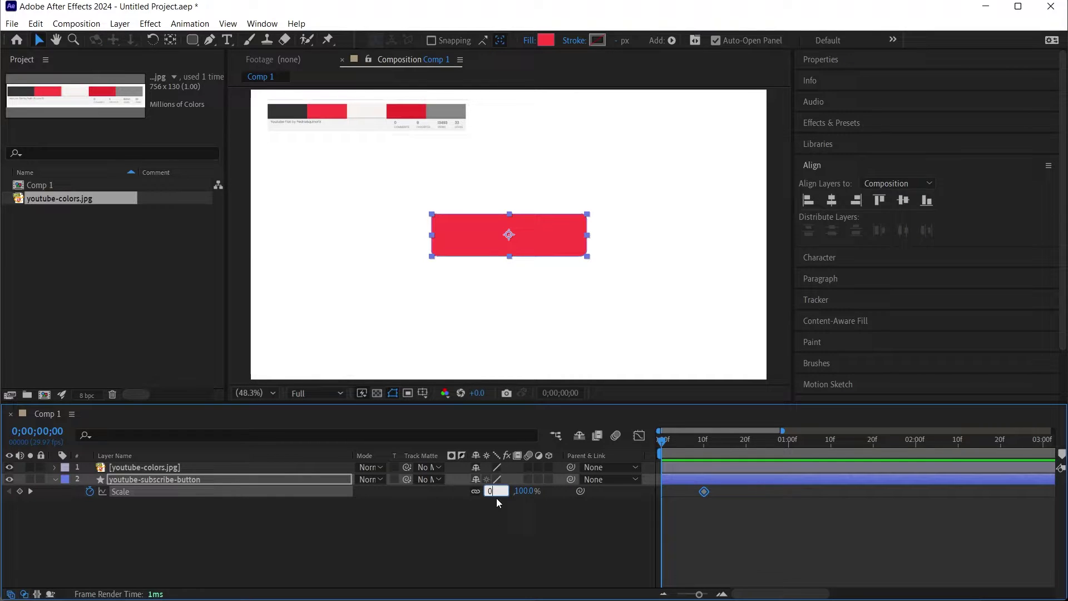
{"action": "key", "text": "Return"}
{"action": "mouse_move", "coordinate": [674, 433]}
{"action": "left_mouse_down"}
{"action": "mouse_move", "coordinate": [690, 432]}
{"action": "mouse_move", "coordinate": [659, 435]}
{"action": "left_mouse_up"}
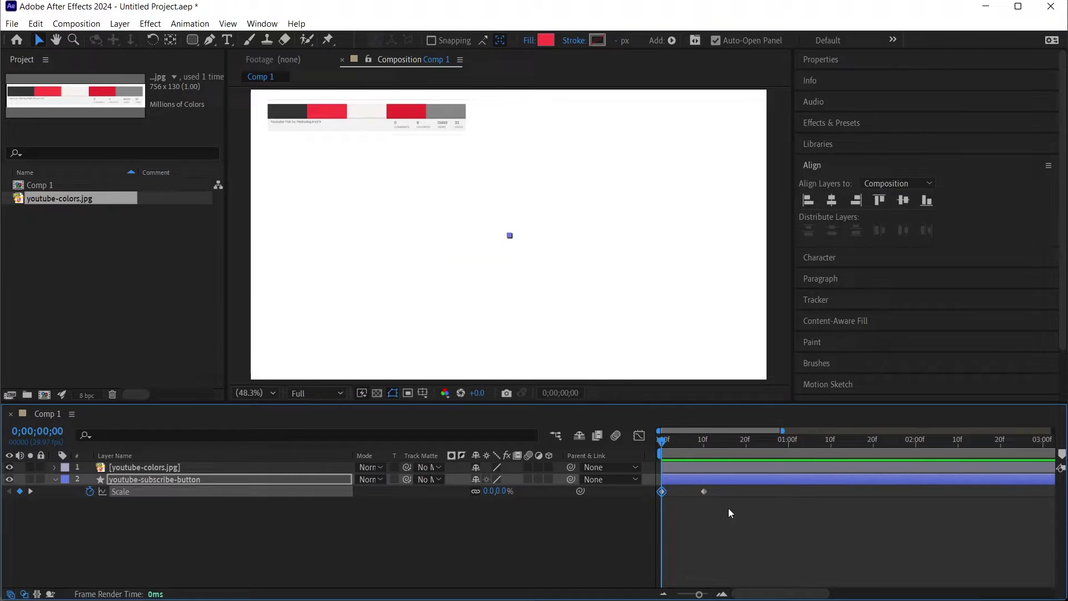
{"action": "left_click_drag", "start_coordinate": [734, 507], "coordinate": [650, 487]}
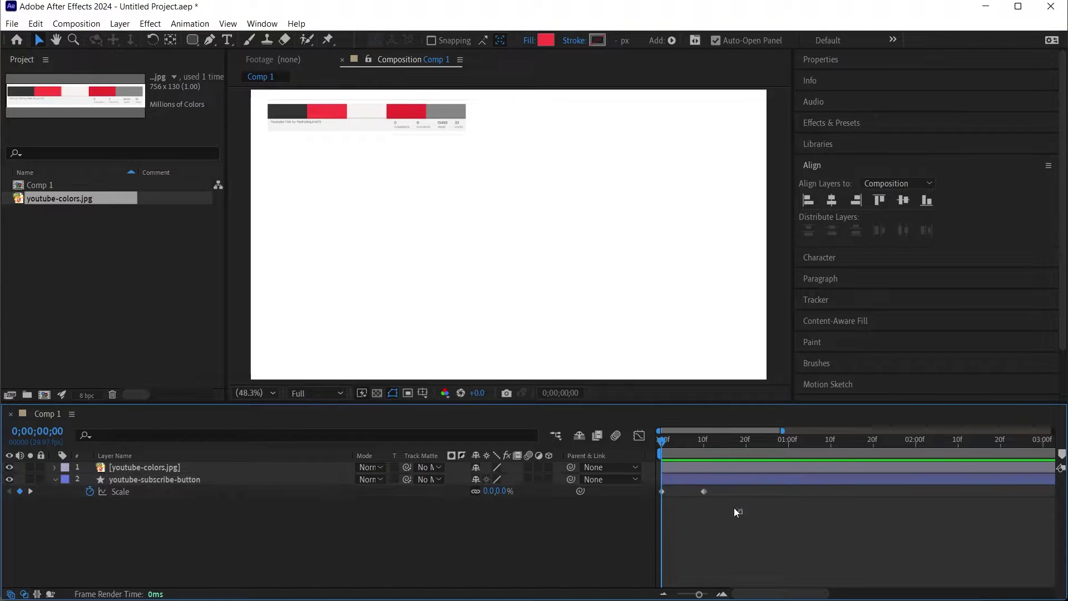
{"action": "right_click", "coordinate": [703, 491]}
{"action": "mouse_move", "coordinate": [763, 479]}
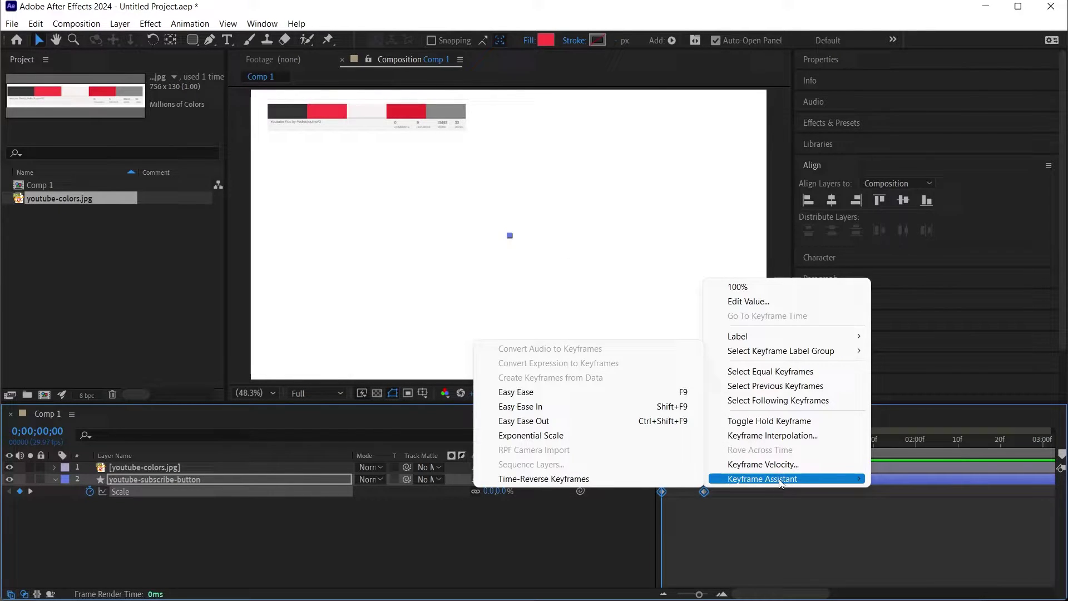
{"action": "left_click", "coordinate": [542, 394]}
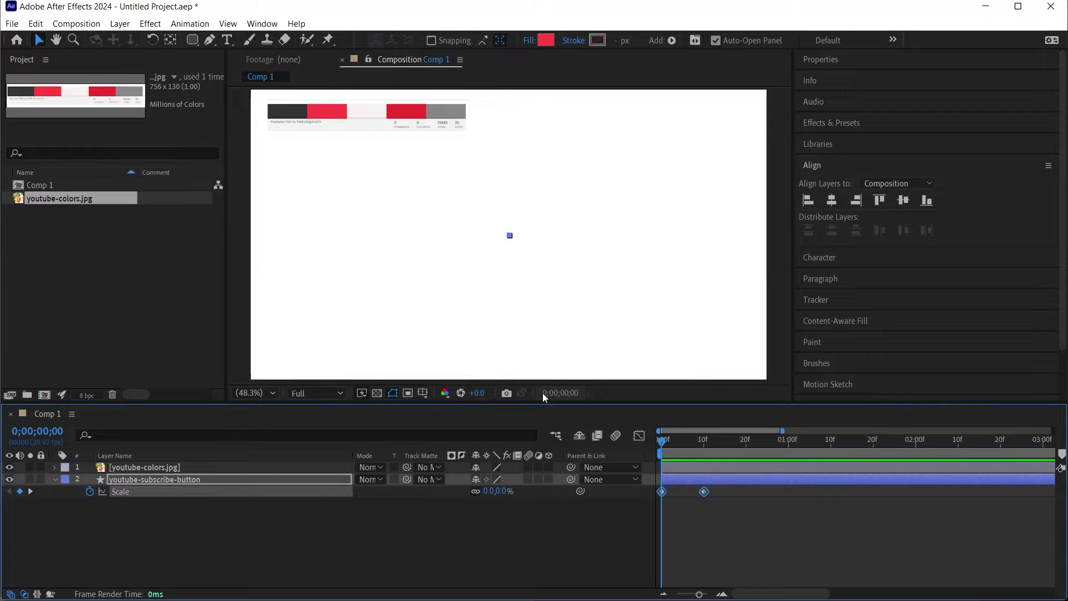
Raise the Scale keyframe influence to 100% in the Graph Editor, then preview from frame 0.
{"action": "left_click", "coordinate": [639, 435]}
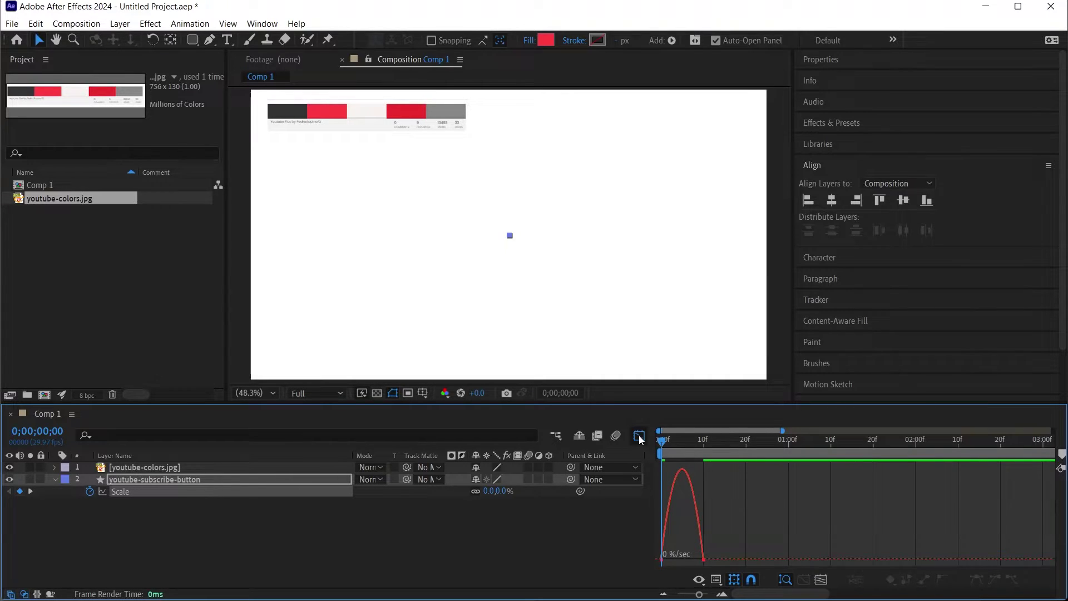
{"action": "mouse_move", "coordinate": [717, 548]}
{"action": "left_mouse_down"}
{"action": "mouse_move", "coordinate": [703, 566]}
{"action": "mouse_move", "coordinate": [687, 554]}
{"action": "left_mouse_up"}
{"action": "left_click_drag", "start_coordinate": [535, 513], "coordinate": [524, 515]}
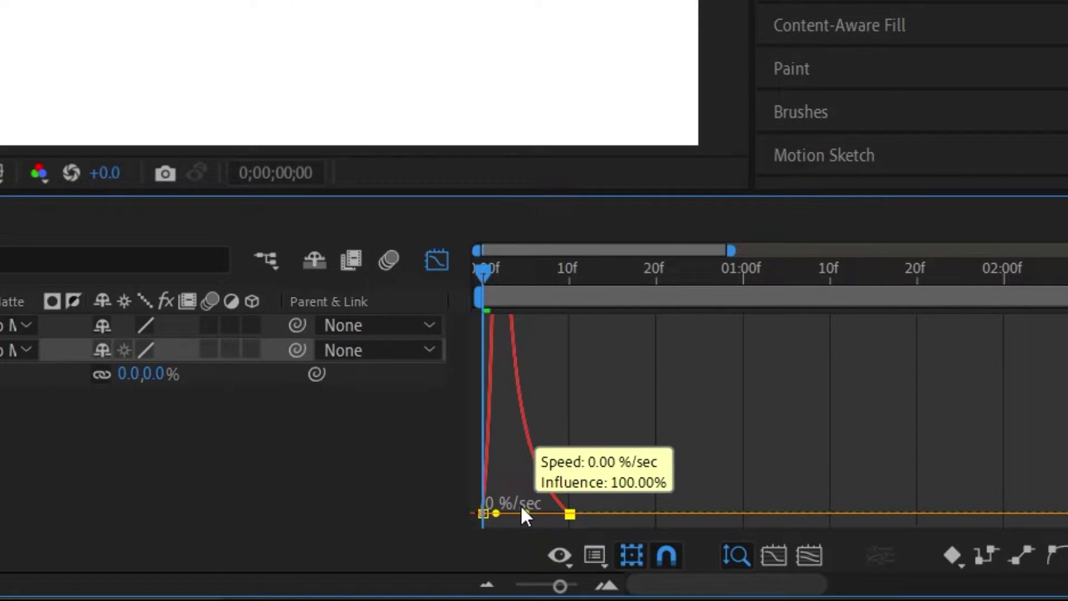
{"action": "left_click_drag", "start_coordinate": [522, 505], "coordinate": [524, 508]}
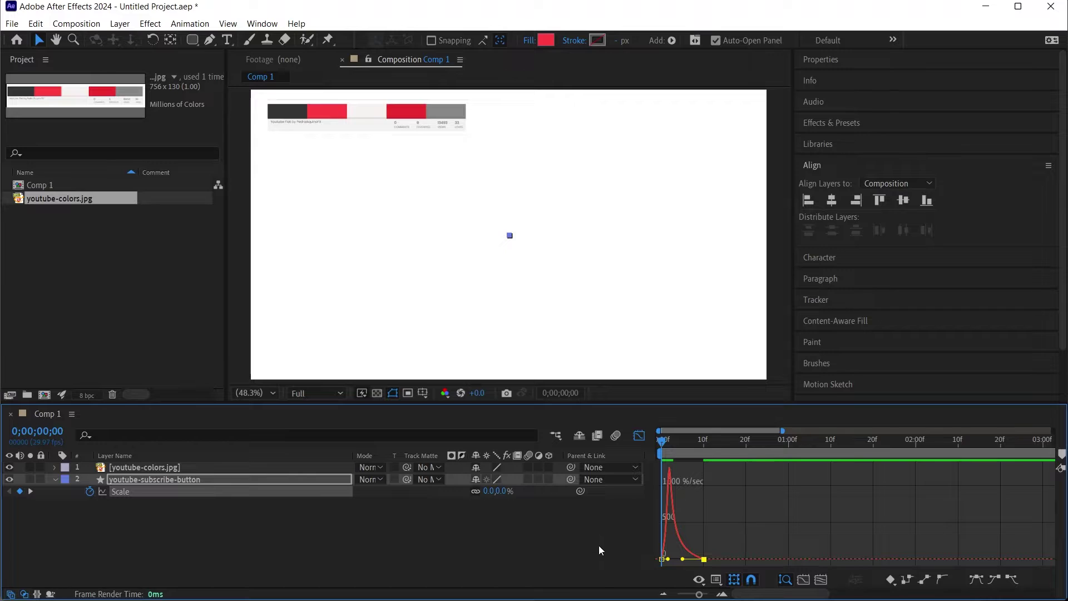
{"action": "key", "text": "space"}
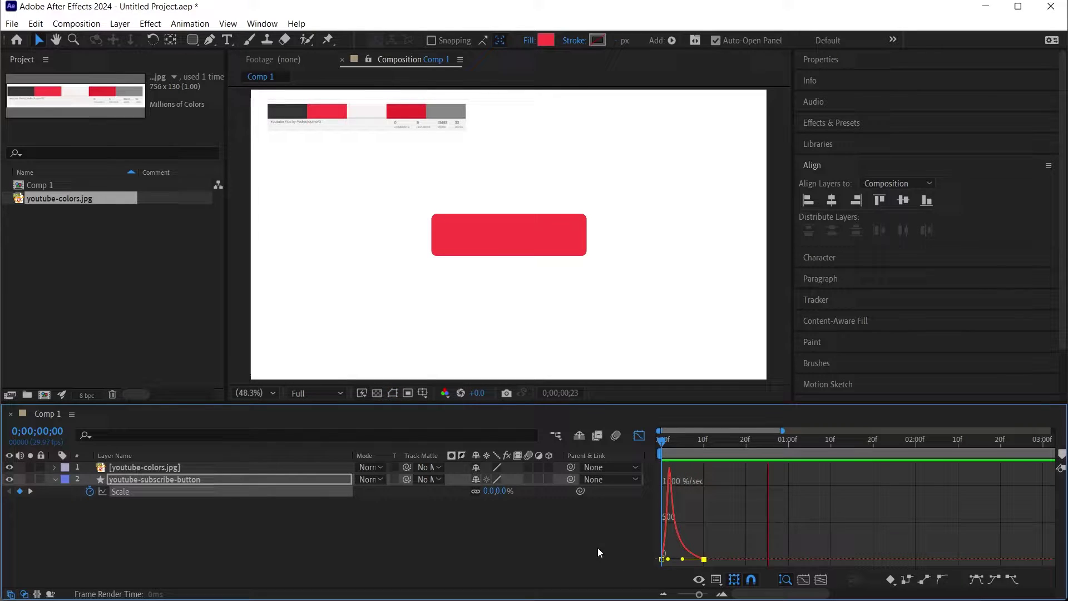
{"action": "left_click", "coordinate": [689, 442]}
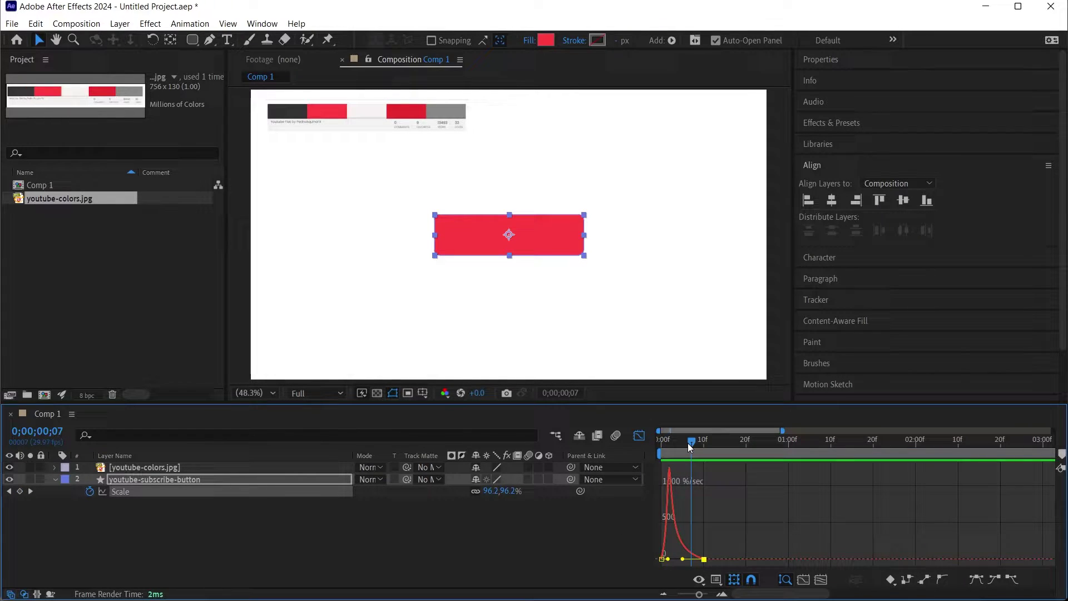
{"action": "left_click_drag", "start_coordinate": [698, 443], "coordinate": [653, 444]}
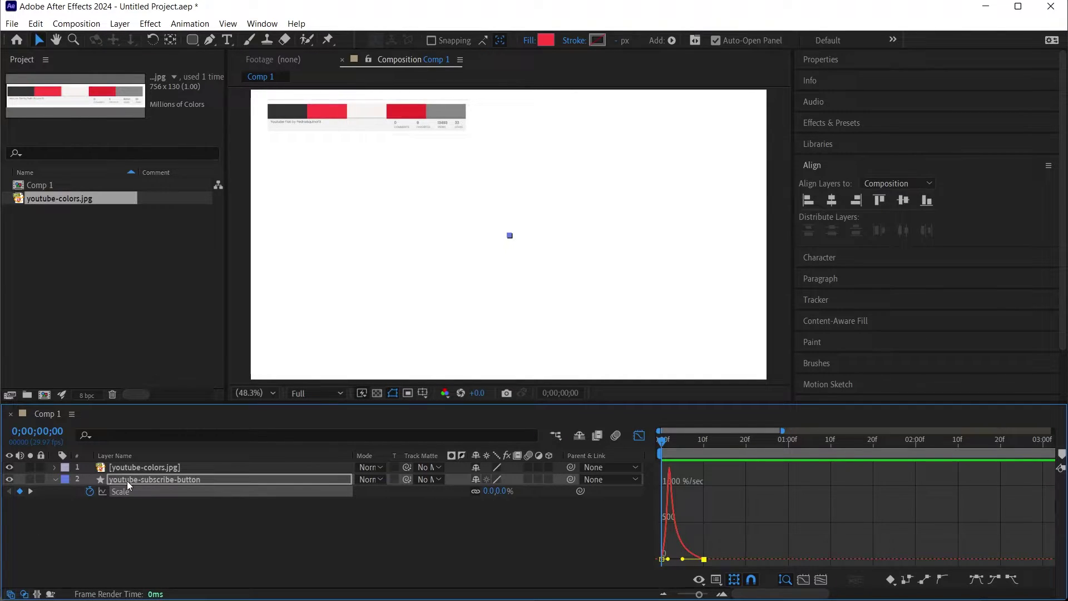
At frame 13, add centre-aligned white SUBSCRIBE text in Gotham Black 66 px.
{"action": "key", "text": "u"}
{"action": "key", "text": "space"}
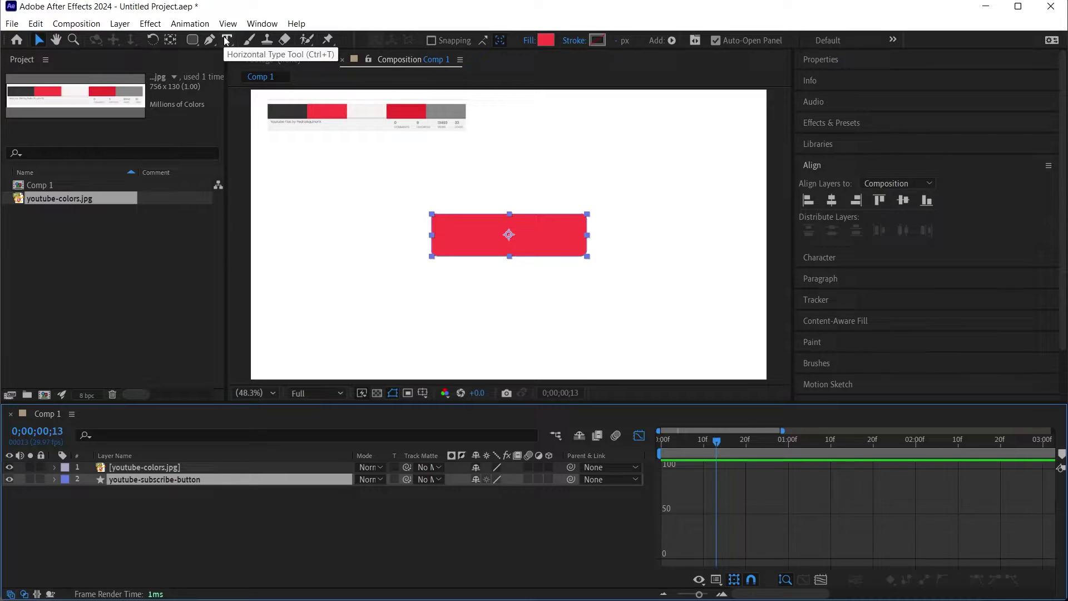
{"action": "left_click", "coordinate": [447, 300]}
{"action": "type", "text": "SUBSCRIBE"}
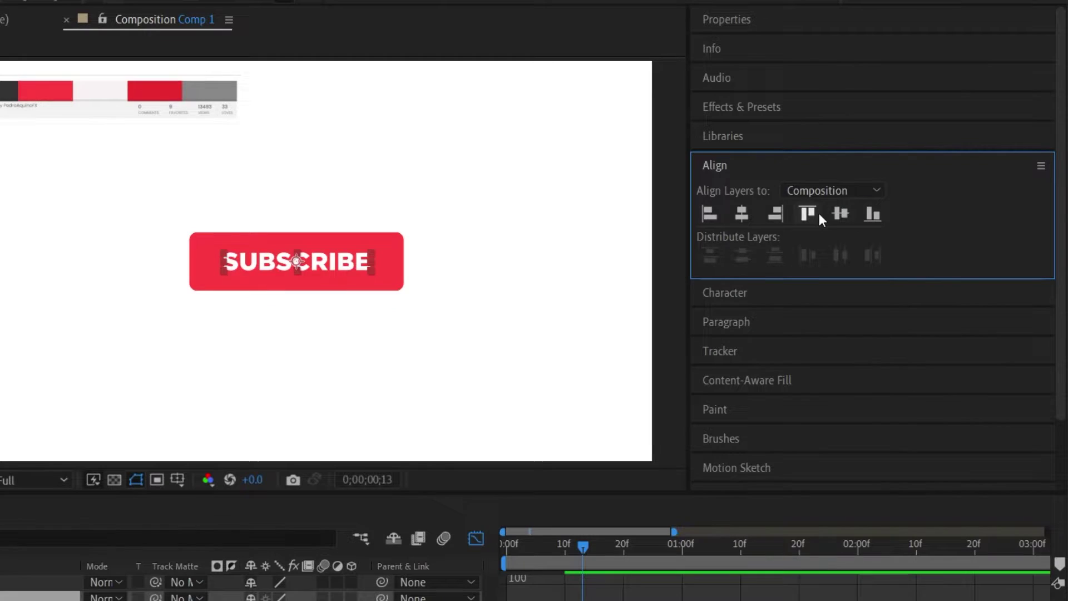
{"action": "left_click", "coordinate": [726, 321]}
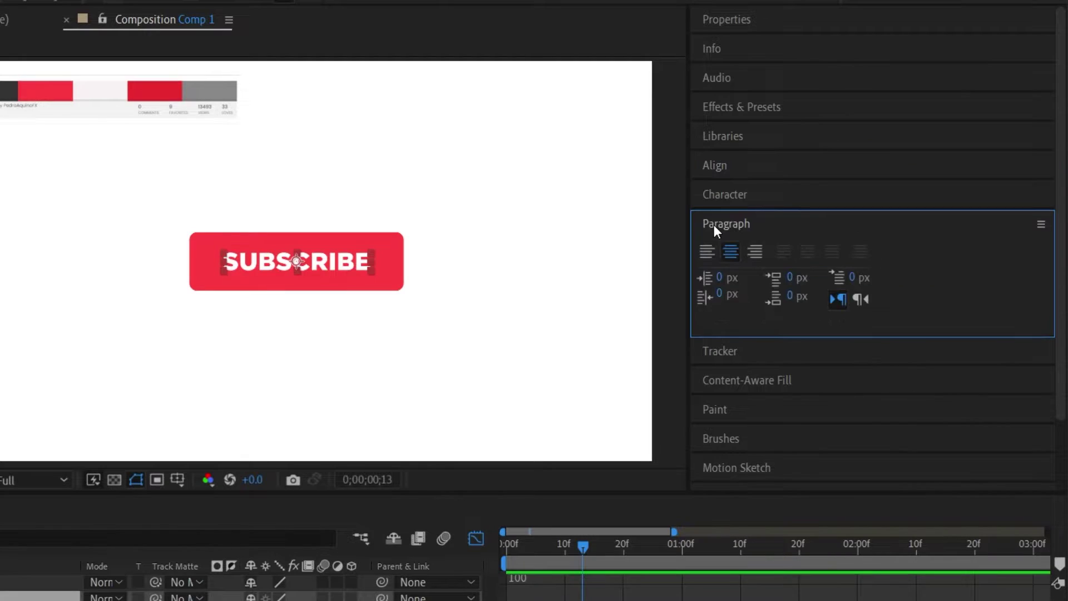
{"action": "left_click", "coordinate": [730, 250]}
{"action": "left_click", "coordinate": [737, 197]}
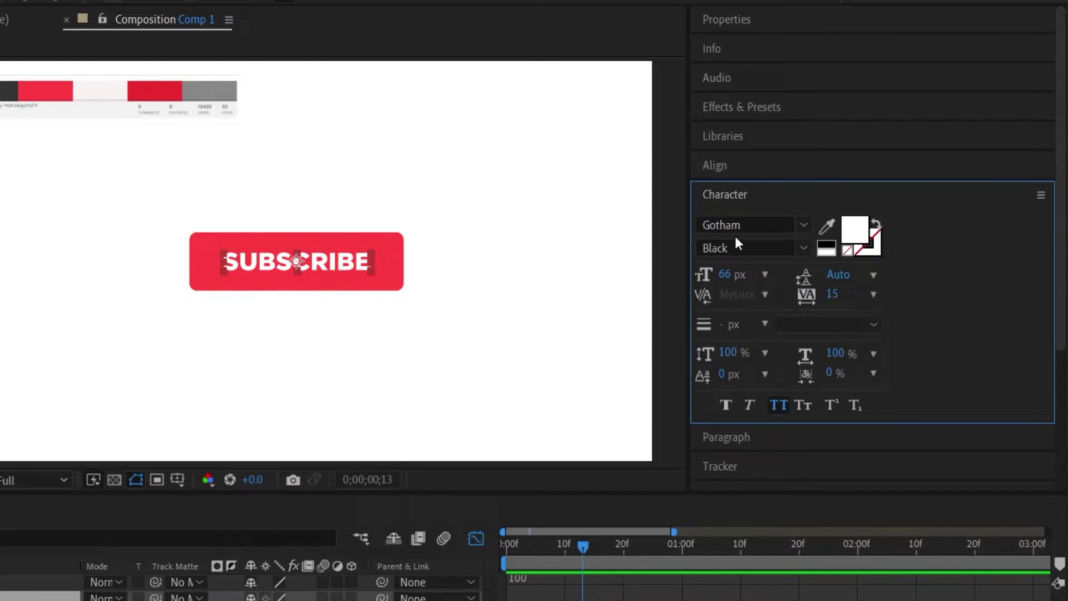
{"action": "left_click", "coordinate": [208, 236]}
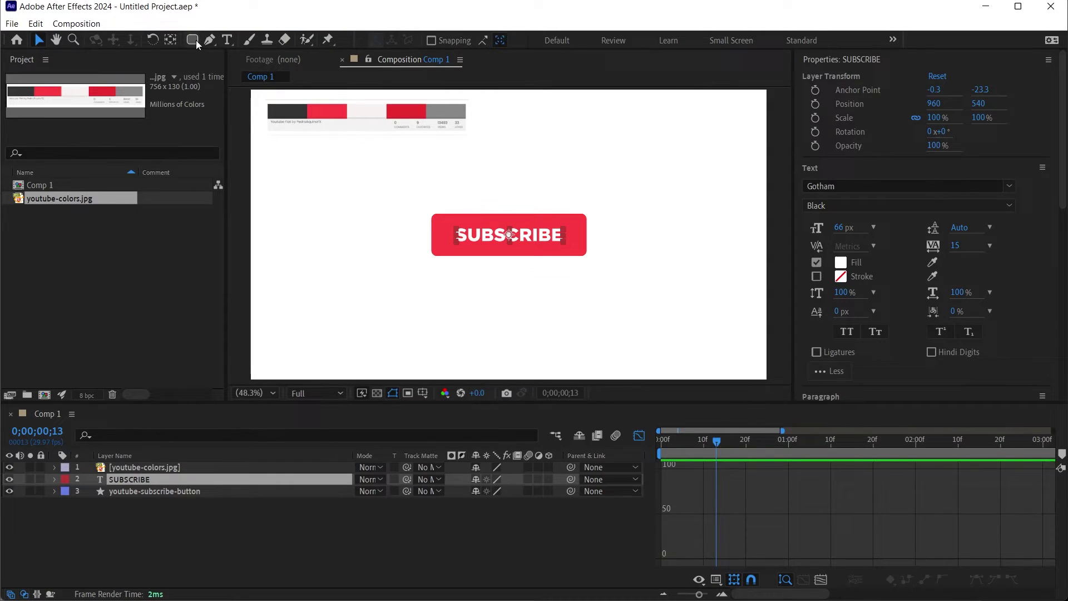
Draw a rectangular Mask 1 around the button's outline on the SUBSCRIBE layer.
{"action": "left_click_drag", "start_coordinate": [197, 44], "coordinate": [240, 49]}
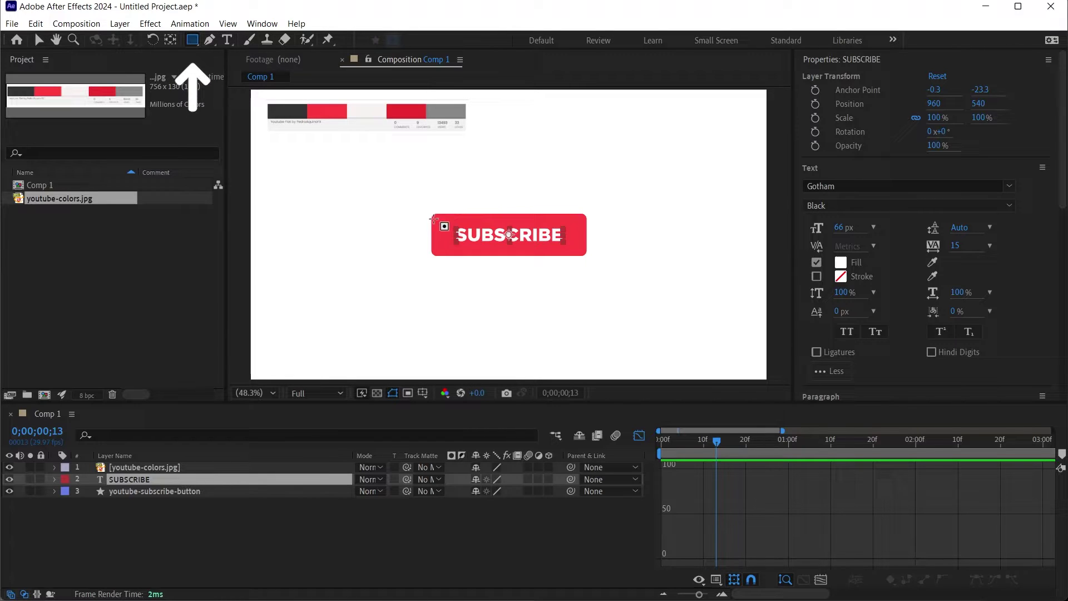
{"action": "left_click_drag", "start_coordinate": [432, 219], "coordinate": [589, 248]}
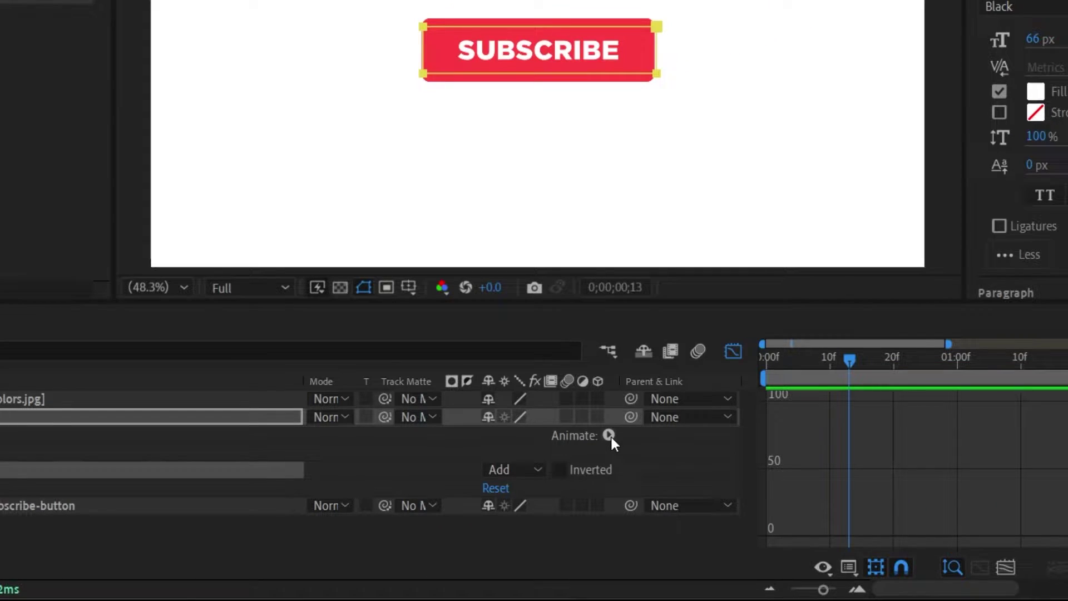
Add a Position animator to SUBSCRIBE and keyframe it at 0,0 at frame 20.
{"action": "left_click", "coordinate": [609, 435]}
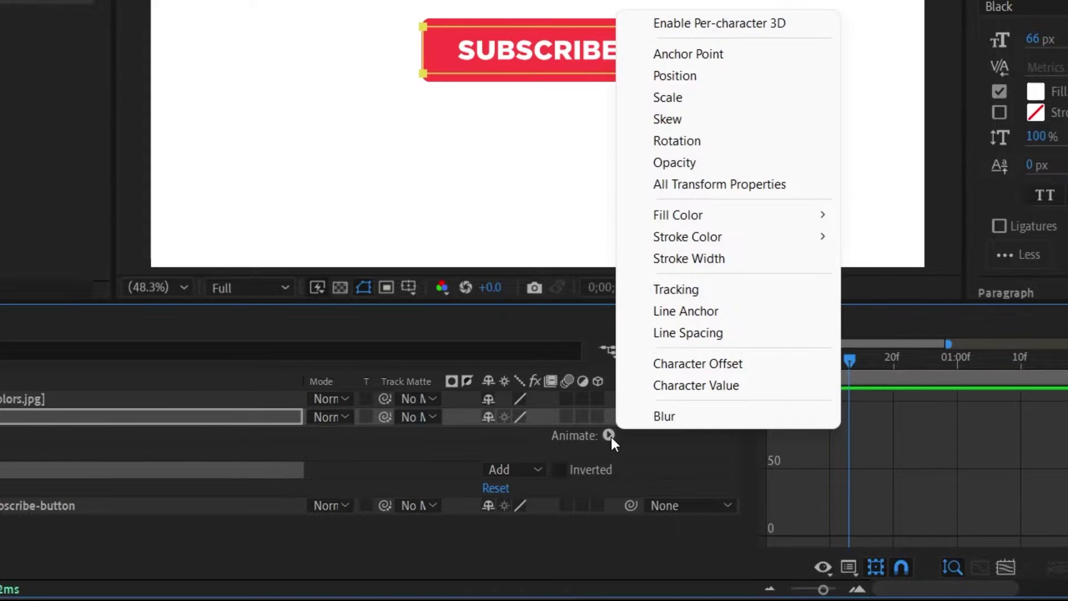
{"action": "left_click", "coordinate": [682, 82]}
{"action": "left_click_drag", "start_coordinate": [849, 357], "coordinate": [892, 361]}
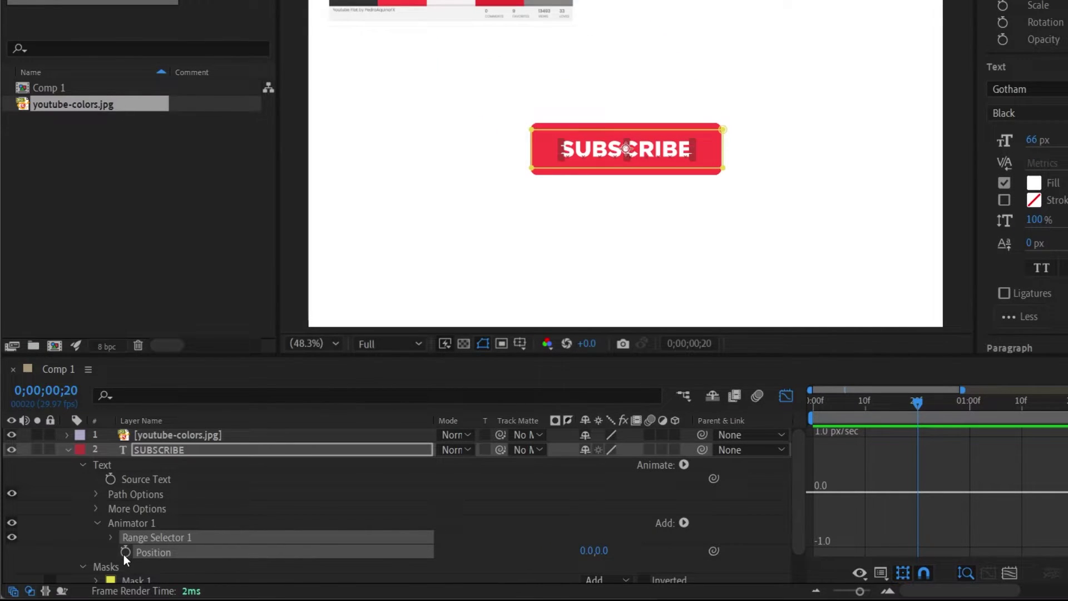
{"action": "left_click", "coordinate": [125, 551]}
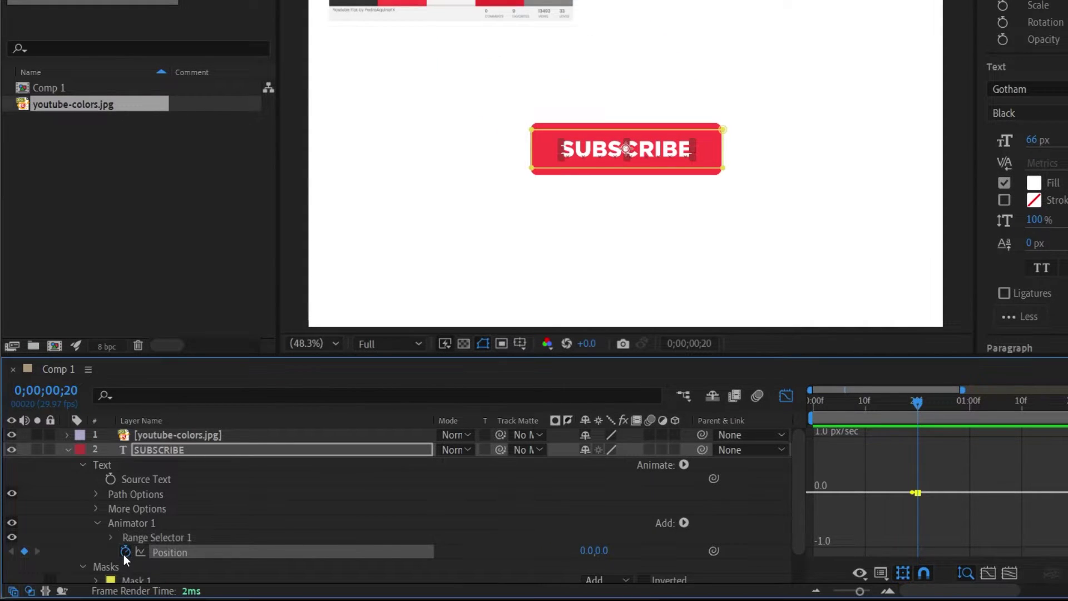
{"action": "left_click", "coordinate": [968, 401]}
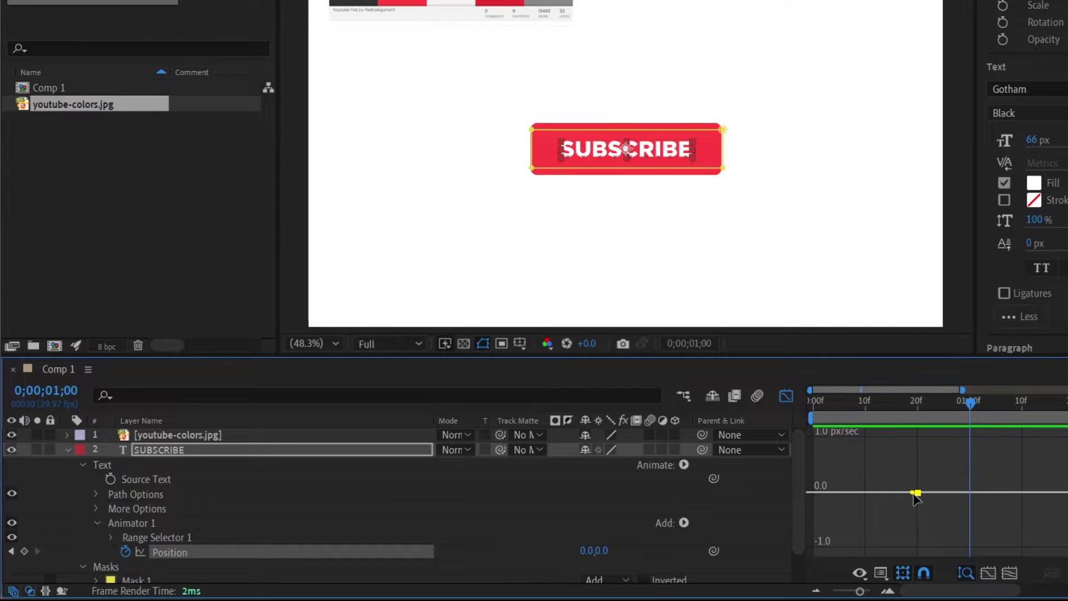
{"action": "left_click", "coordinate": [787, 396]}
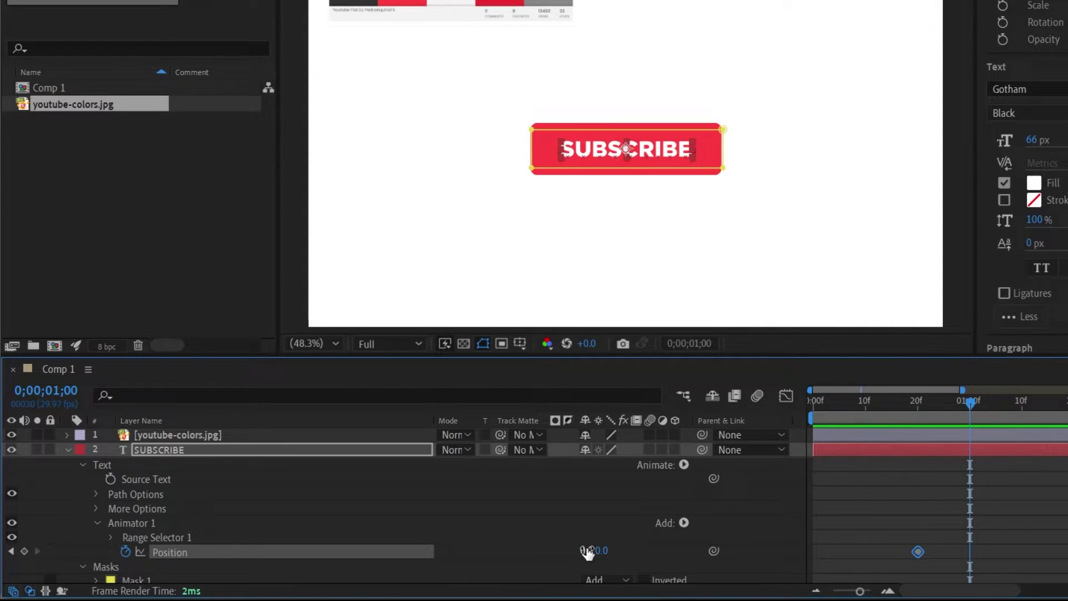
Offset the SUBSCRIBE animator position 96 px downward, below the button.
{"action": "left_click_drag", "start_coordinate": [587, 552], "coordinate": [226, 556]}
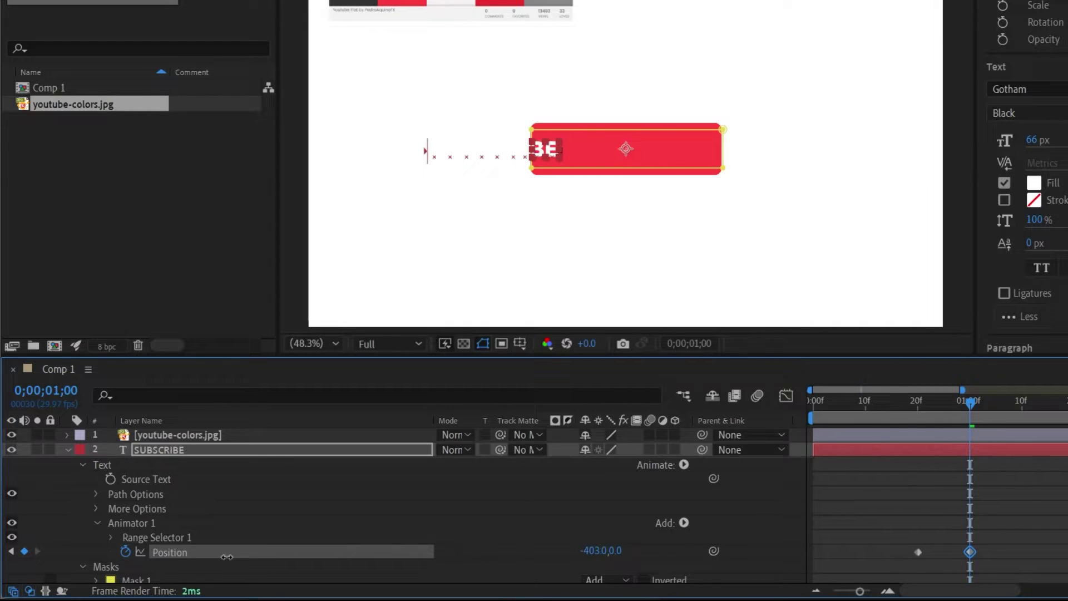
{"action": "left_click_drag", "start_coordinate": [226, 556], "coordinate": [148, 556]}
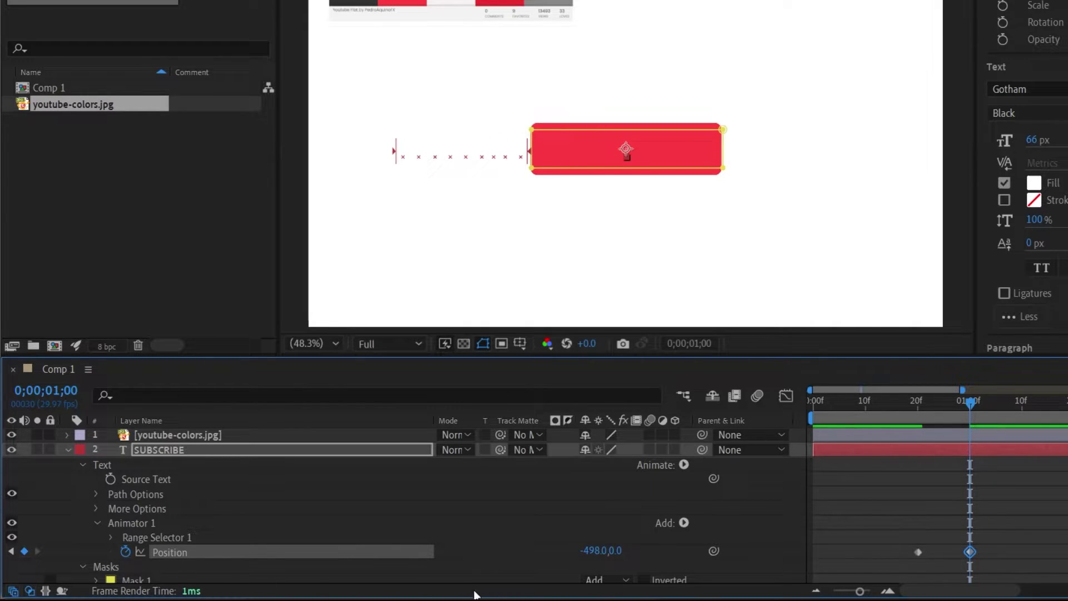
{"action": "key", "text": "ctrl+z"}
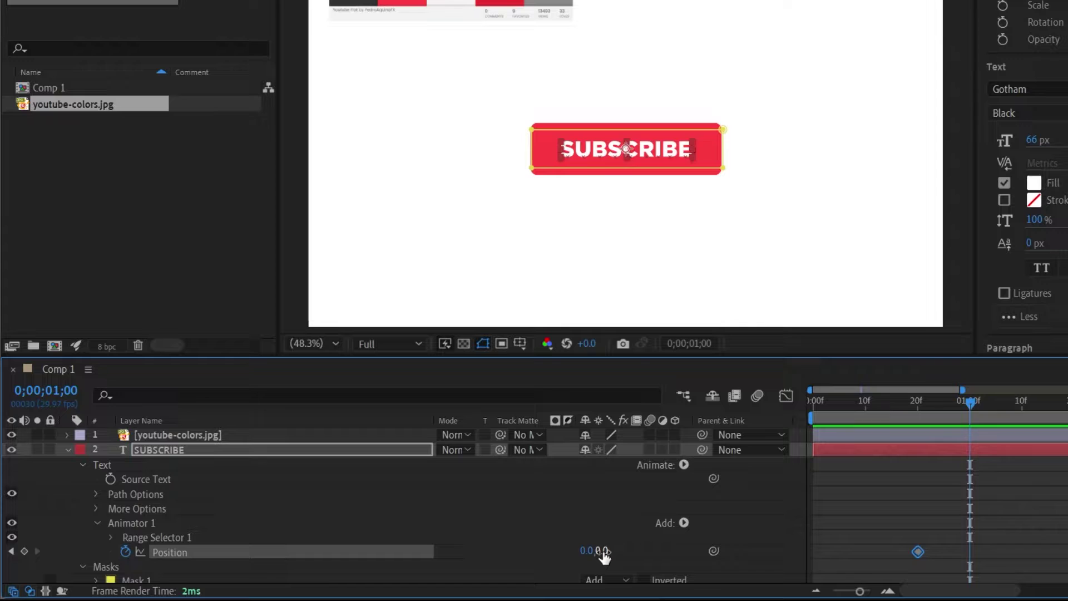
{"action": "left_click_drag", "start_coordinate": [602, 553], "coordinate": [664, 551]}
{"action": "key", "text": "/"}
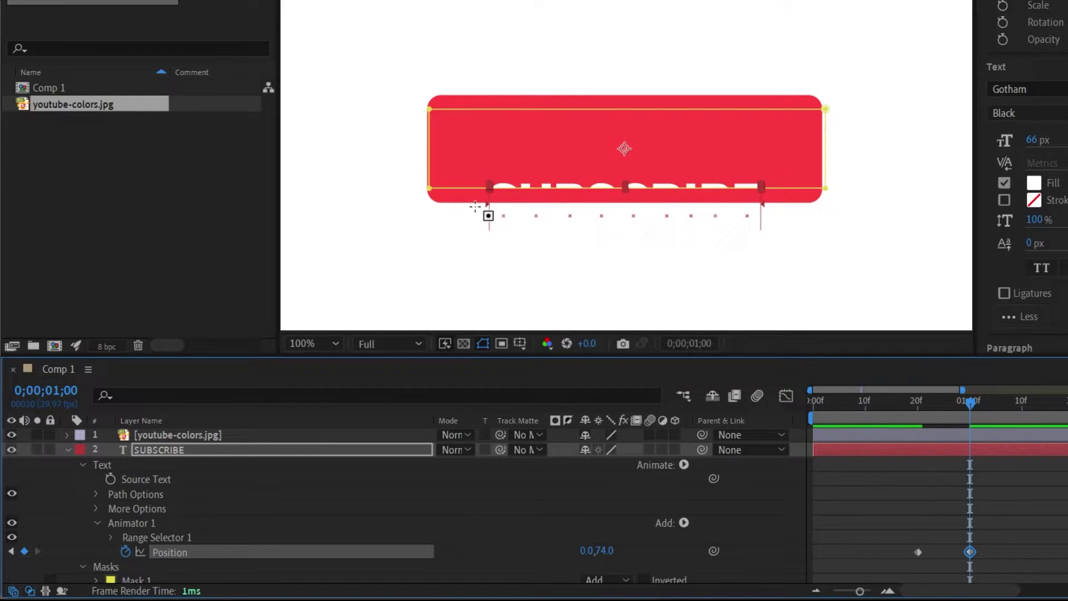
Retime the two Position keyframes so the text rises in, then preview from frame 14.
{"action": "key", "text": "j"}
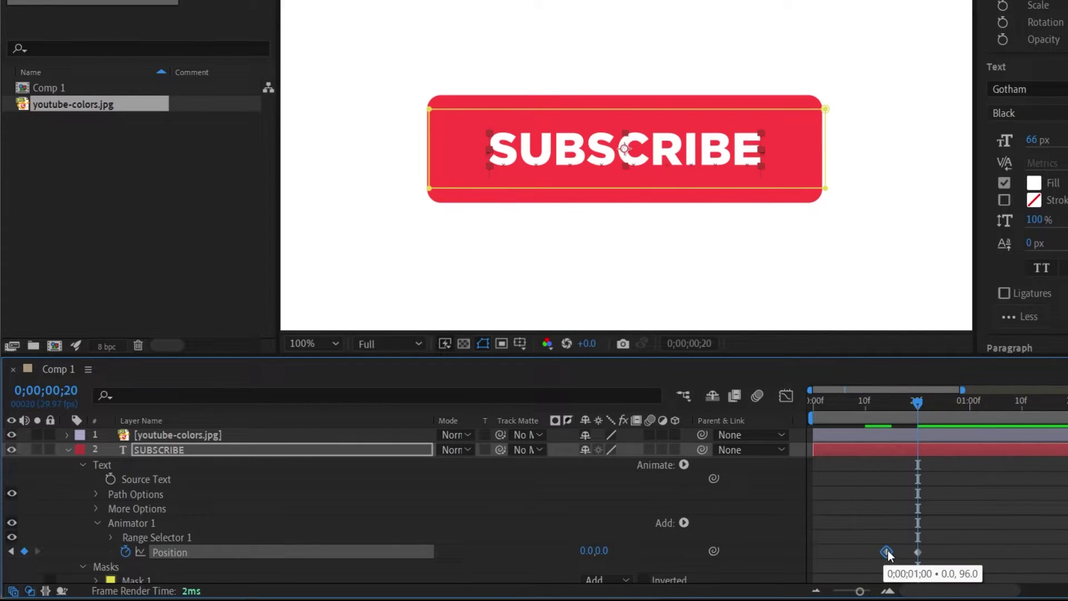
{"action": "left_click_drag", "start_coordinate": [970, 552], "coordinate": [901, 551]}
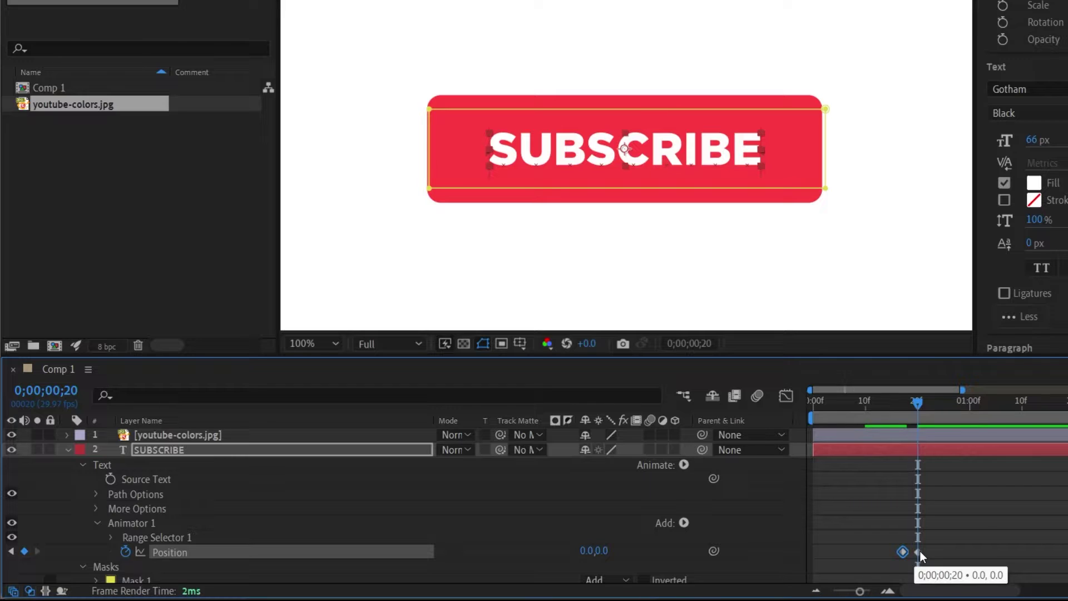
{"action": "left_click_drag", "start_coordinate": [918, 552], "coordinate": [974, 551]}
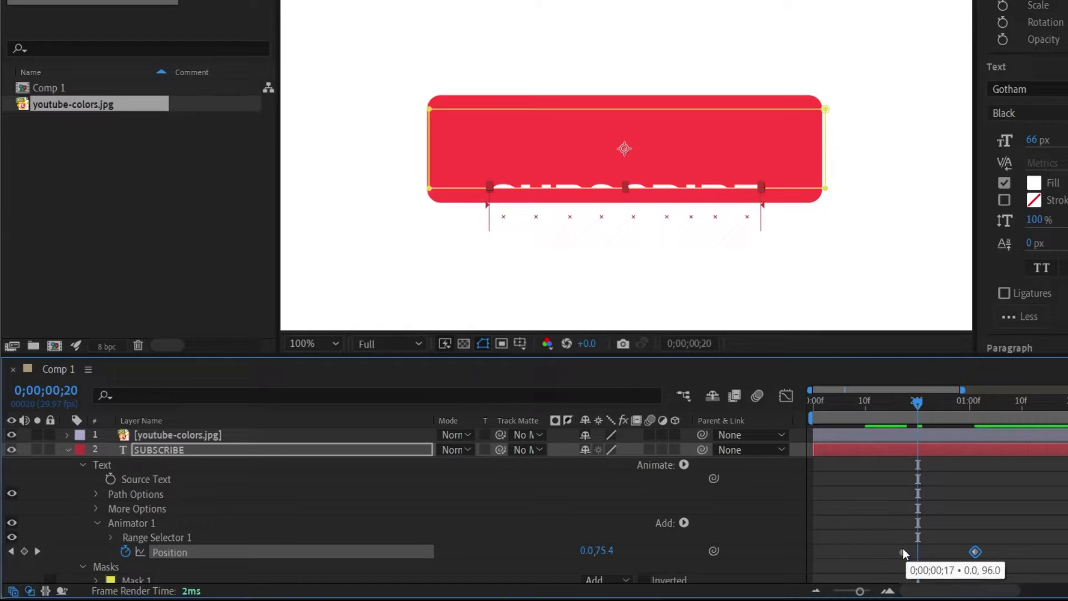
{"action": "left_click_drag", "start_coordinate": [903, 551], "coordinate": [923, 552]}
{"action": "left_click", "coordinate": [903, 401]}
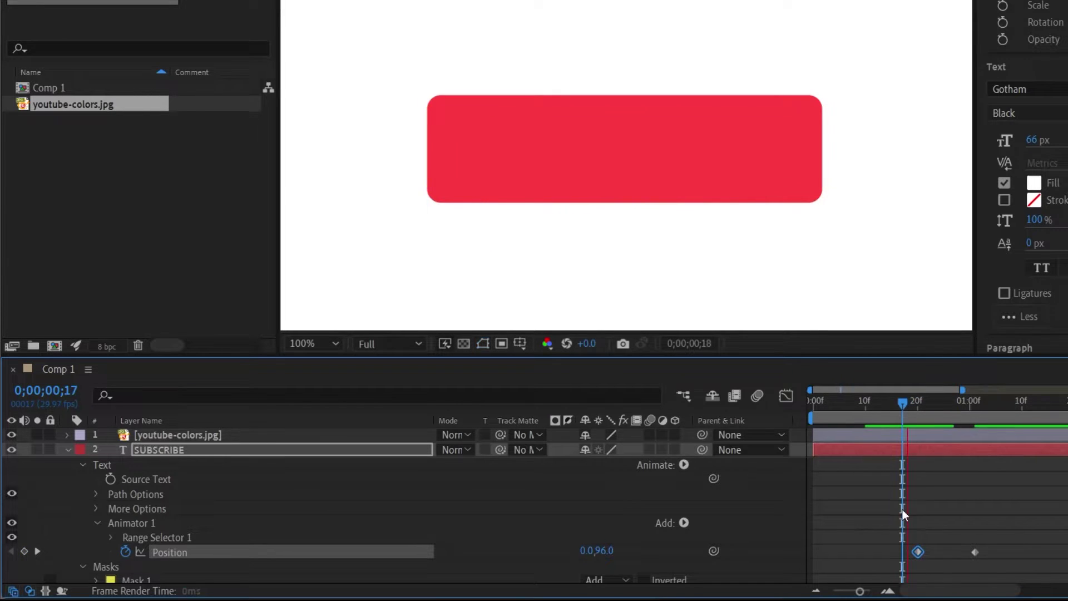
{"action": "left_click", "coordinate": [888, 402]}
{"action": "key", "text": "space"}
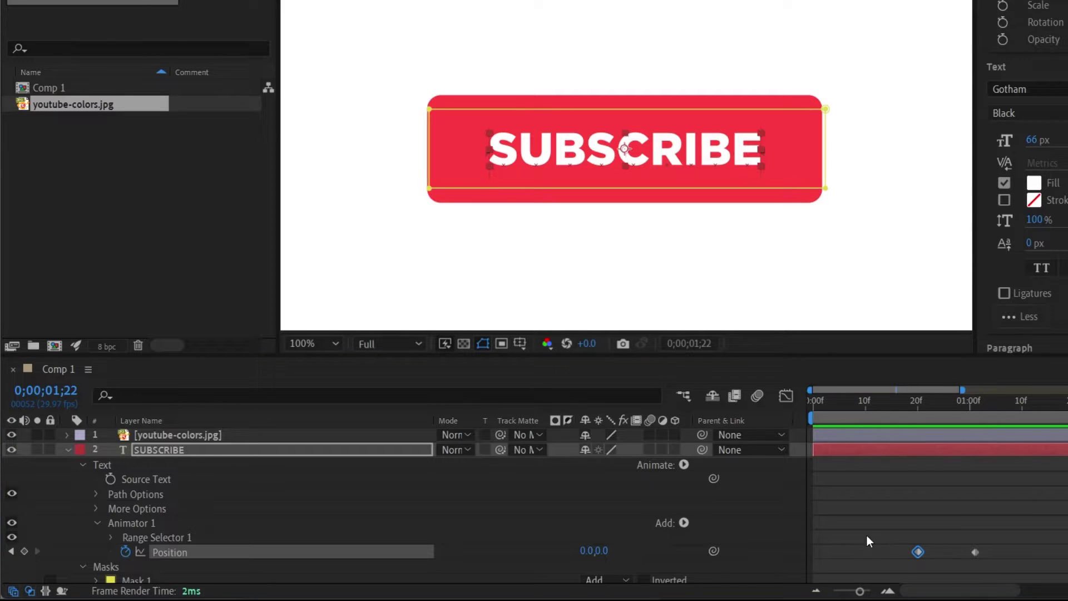
Apply Easy Ease to both SUBSCRIBE Position keyframes.
{"action": "right_click", "coordinate": [975, 552]}
{"action": "mouse_move", "coordinate": [1025, 539]}
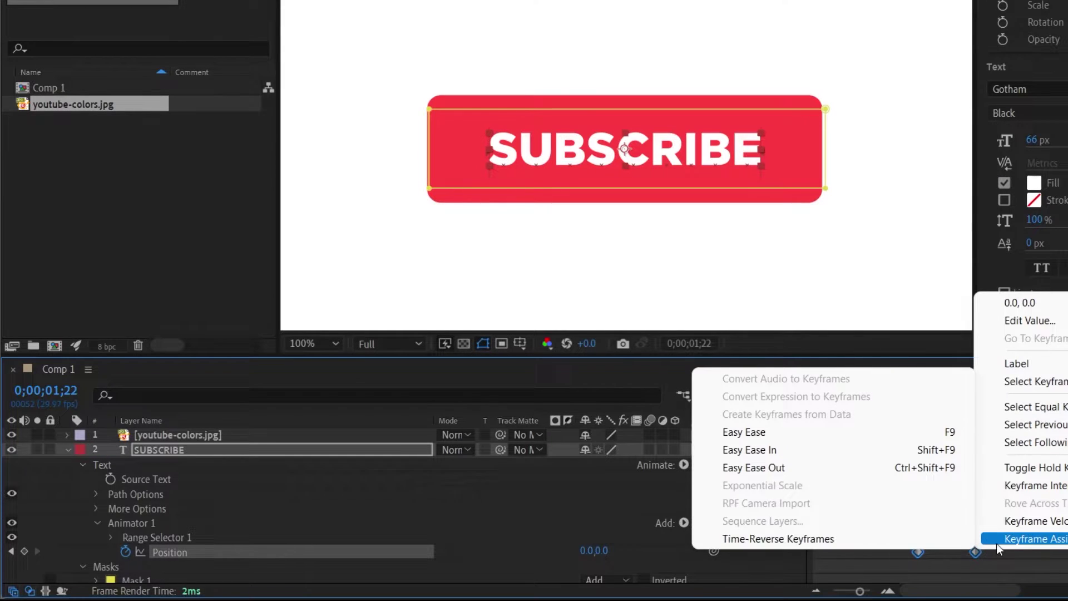
{"action": "left_click", "coordinate": [767, 433]}
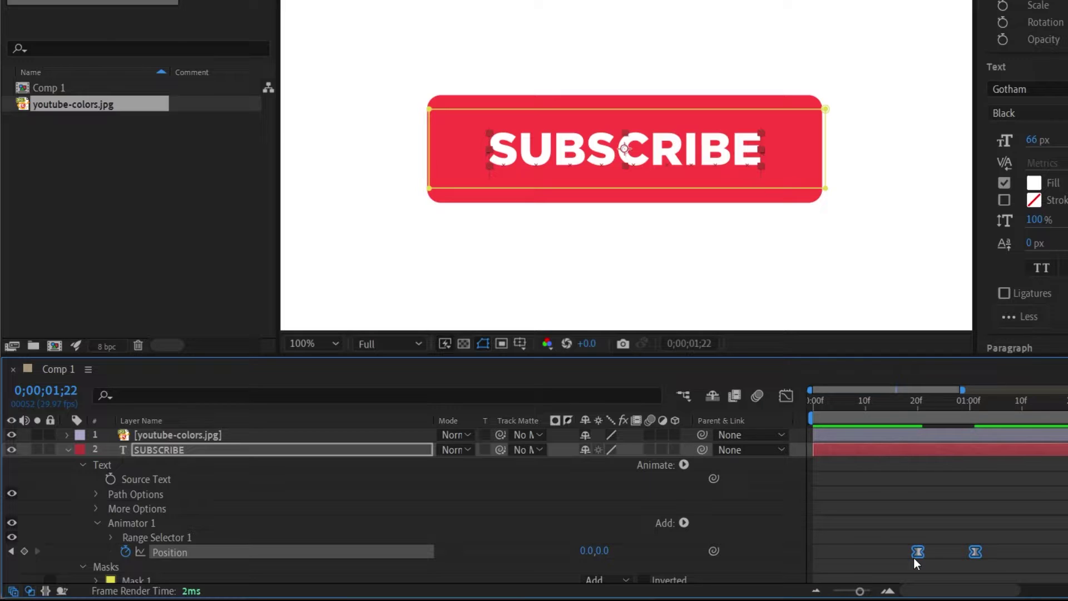
{"action": "left_click_drag", "start_coordinate": [890, 529], "coordinate": [1003, 571]}
{"action": "key", "text": "F9"}
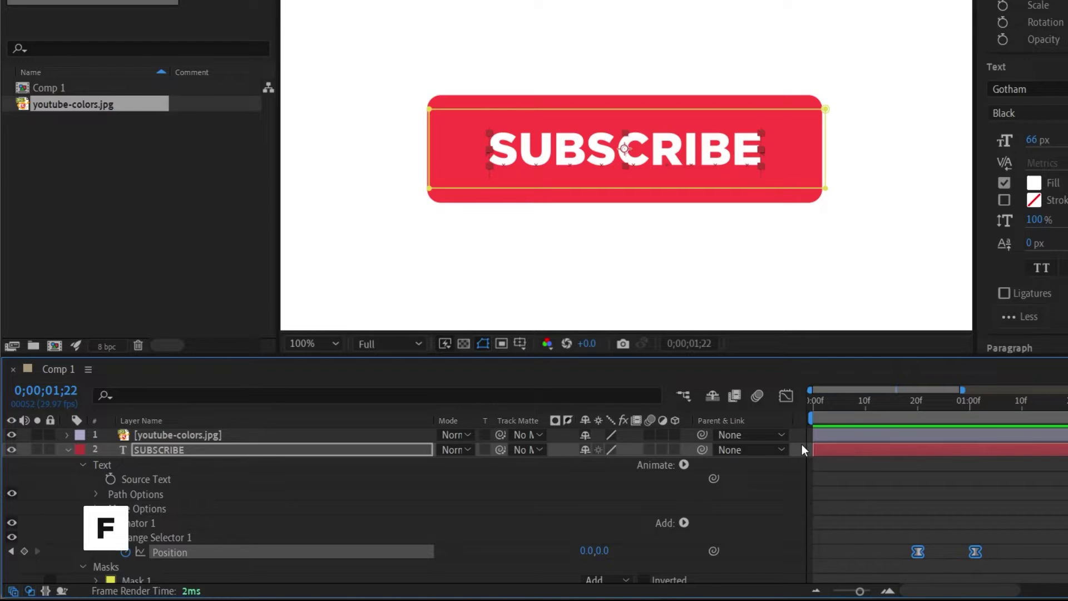
Drag the second keyframe's influence left in the Graph Editor so the text settles slowly.
{"action": "left_click", "coordinate": [786, 395]}
{"action": "left_click", "coordinate": [974, 548]}
{"action": "left_click_drag", "start_coordinate": [968, 548], "coordinate": [942, 546]}
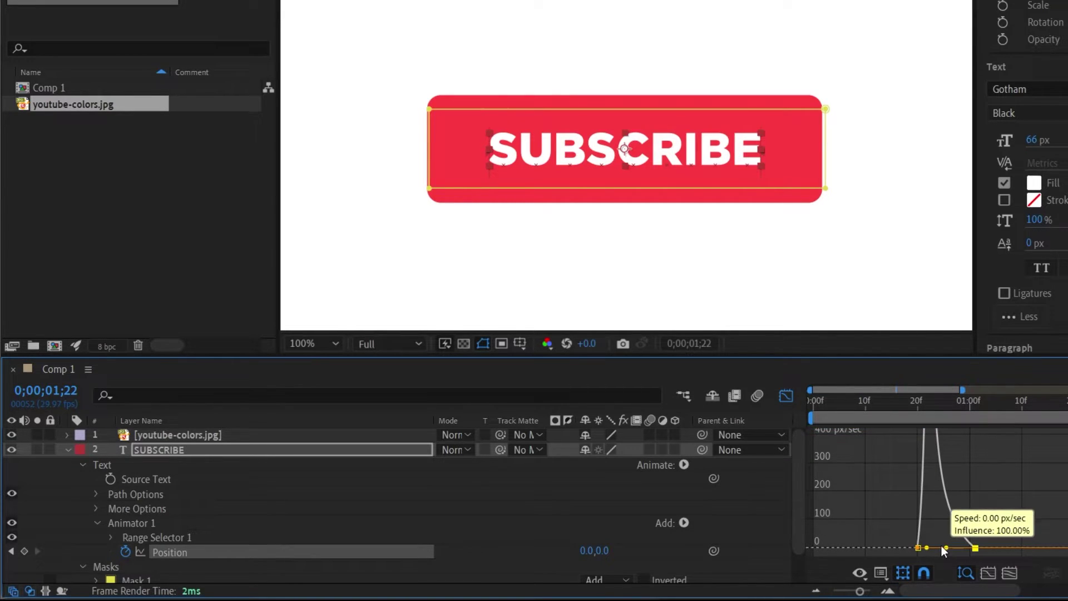
{"action": "left_click_drag", "start_coordinate": [915, 423], "coordinate": [897, 423]}
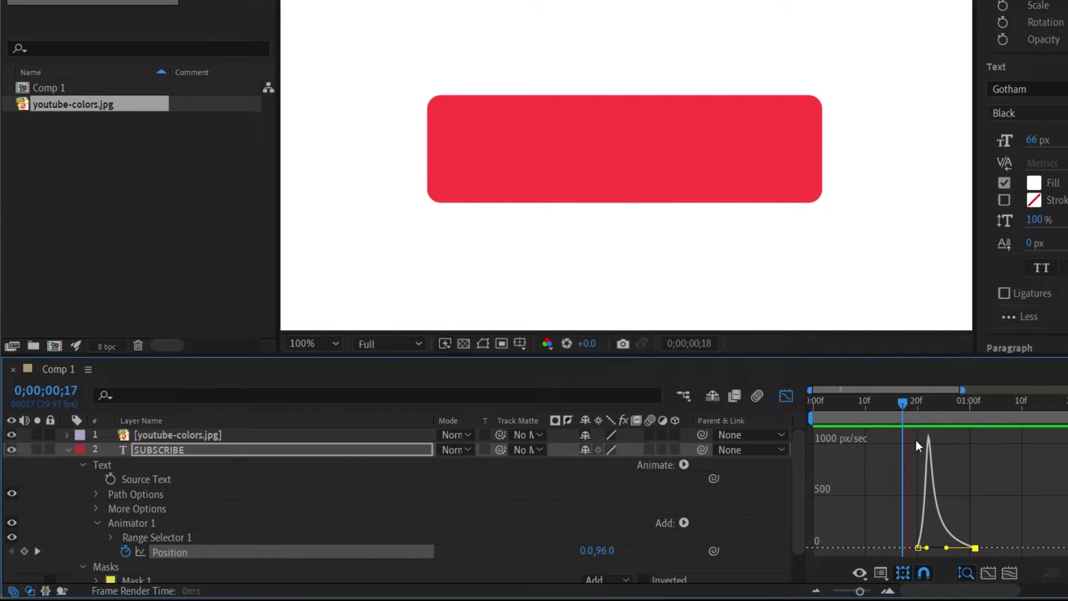
{"action": "left_click", "coordinate": [786, 395]}
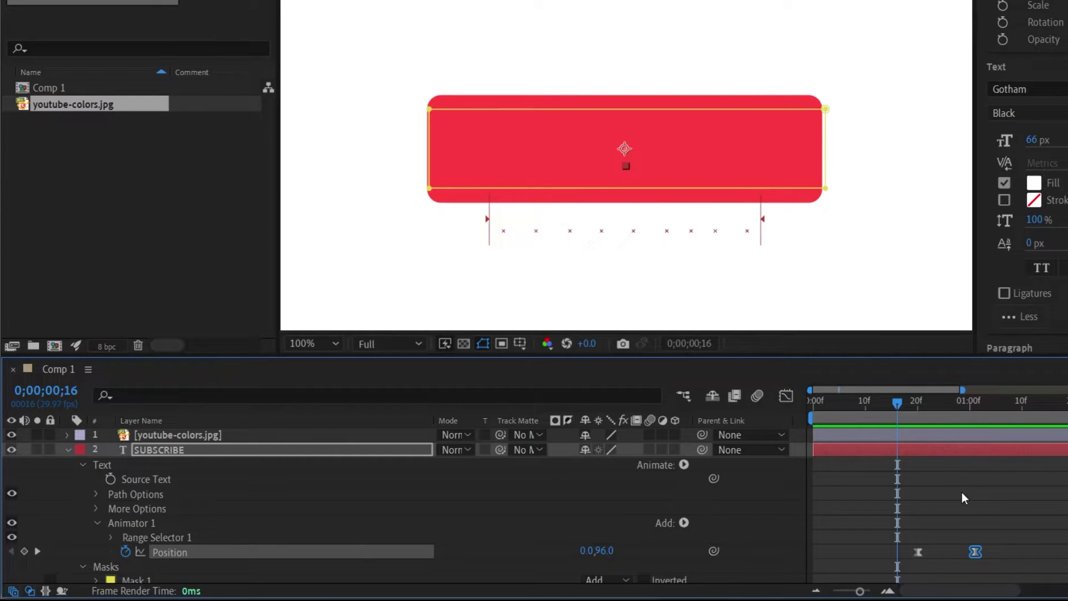
{"action": "scroll", "coordinate": [861, 500], "scroll_direction": "down", "scroll_amount": 1}
{"action": "key", "text": "space"}
{"action": "key", "text": "space"}
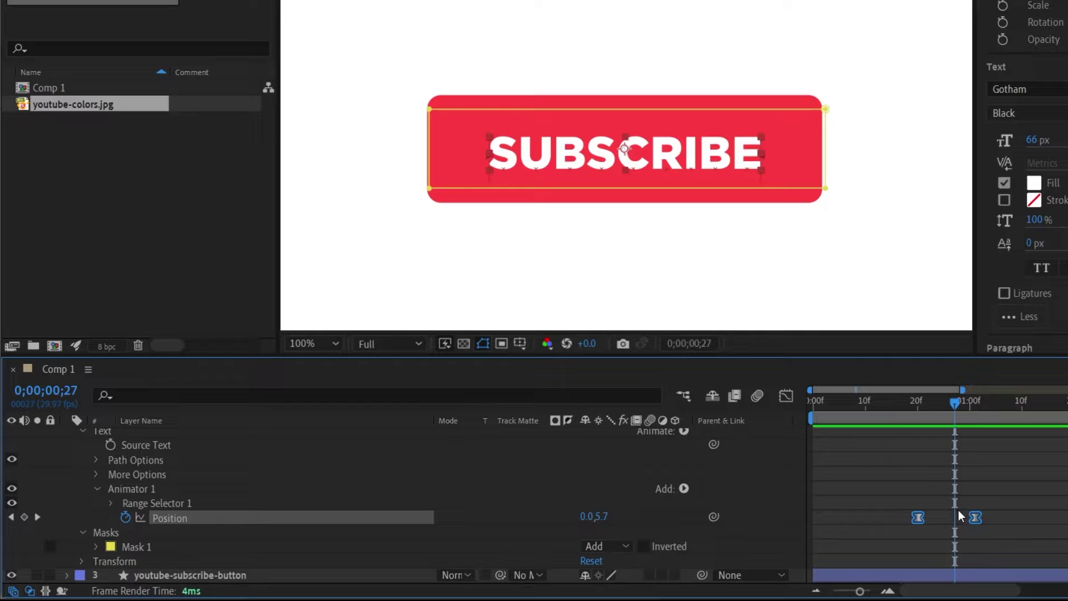
Shift SUBSCRIBE's Position keyframes earlier and preview the slide-in from the start.
{"action": "left_click_drag", "start_coordinate": [976, 517], "coordinate": [902, 518]}
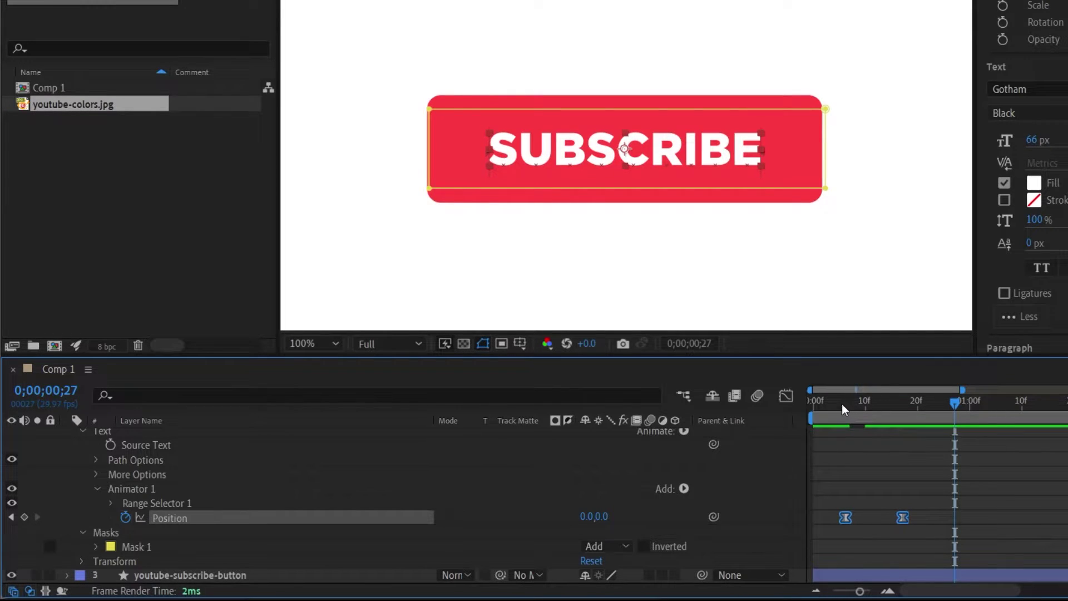
{"action": "left_click", "coordinate": [816, 418]}
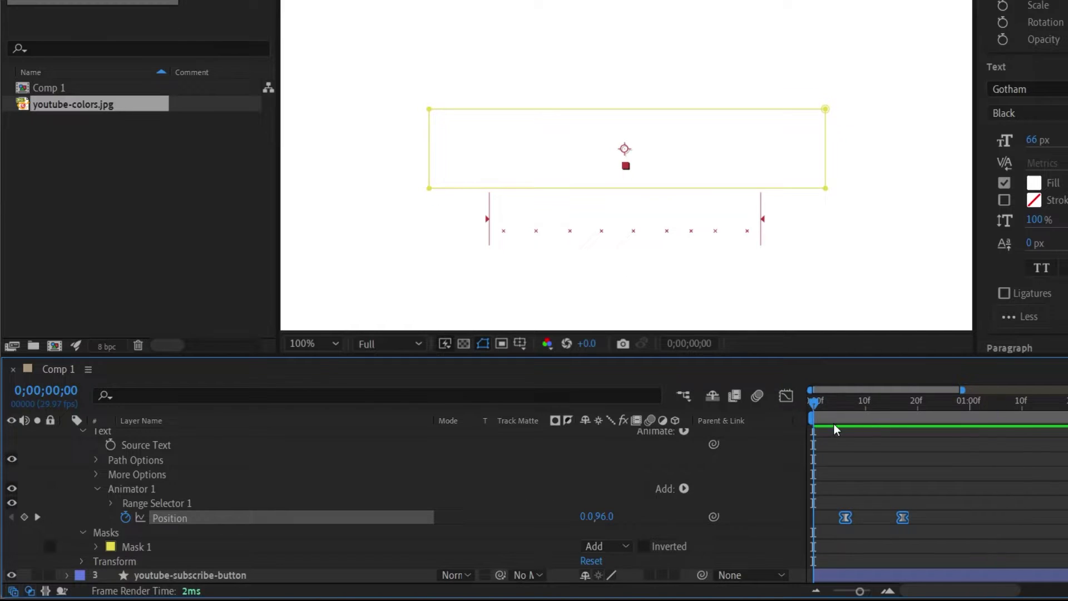
{"action": "key", "text": "space"}
{"action": "left_click", "coordinate": [881, 406]}
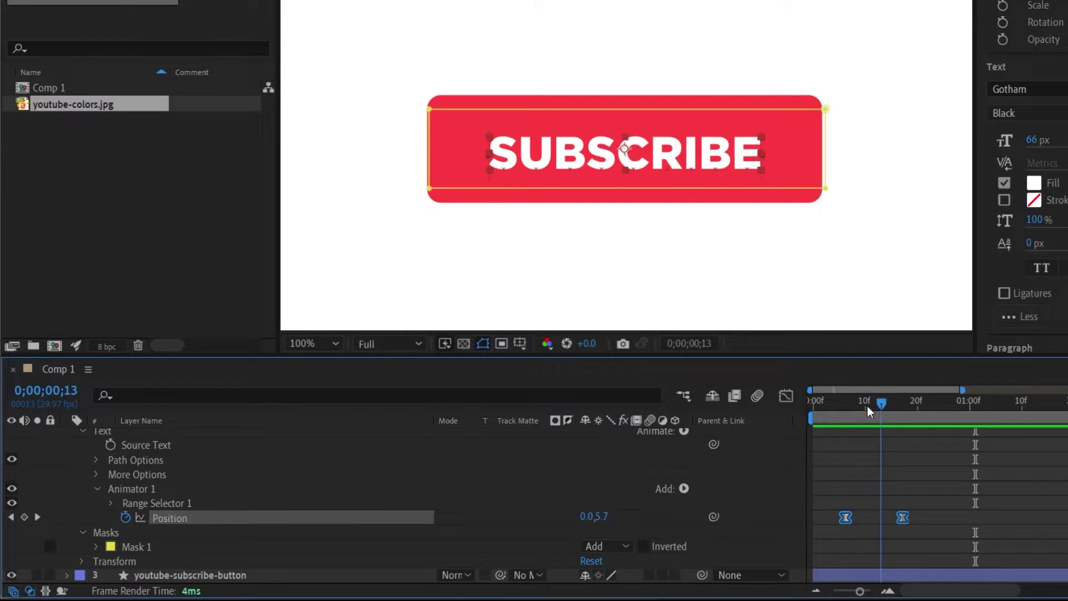
{"action": "key", "text": "space"}
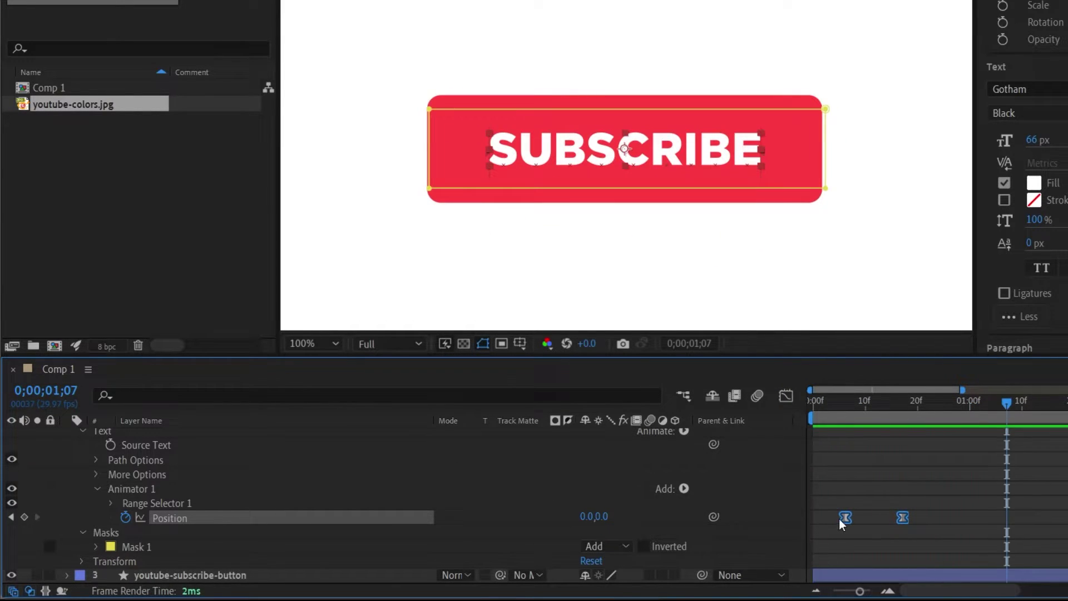
Move the Position keyframes to frame 0 and preview the revised slide-in.
{"action": "left_click_drag", "start_coordinate": [839, 519], "coordinate": [830, 518]}
{"action": "left_click", "coordinate": [816, 403]}
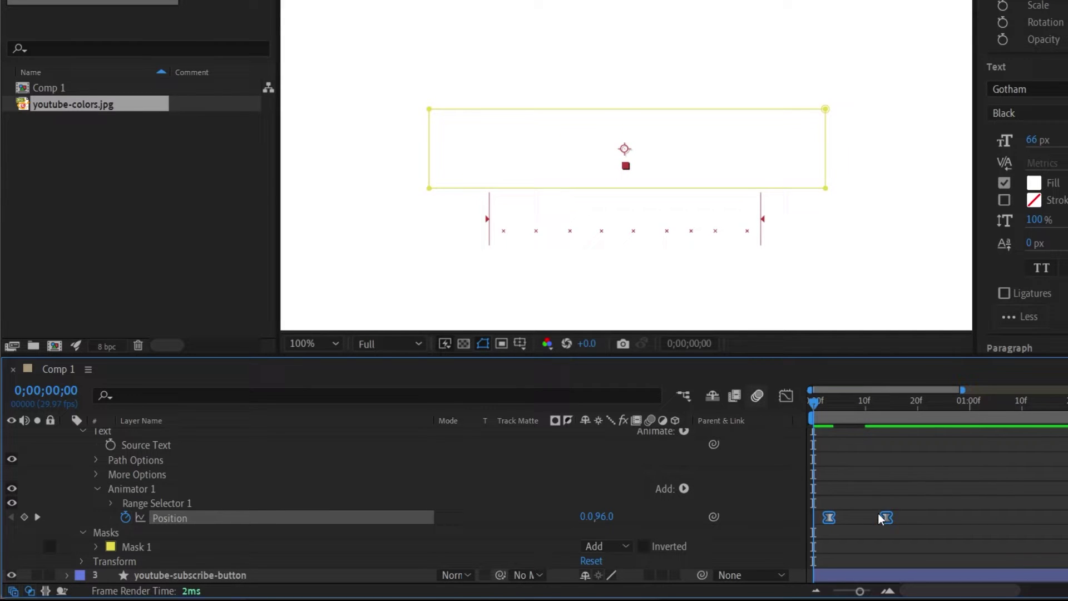
{"action": "key", "text": "space"}
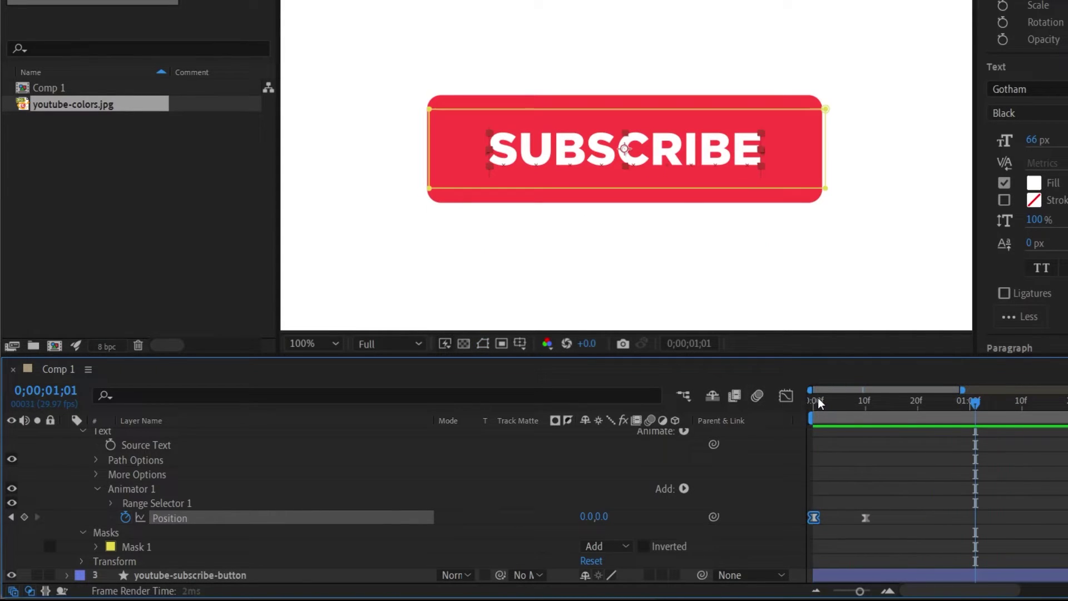
{"action": "left_click", "coordinate": [820, 402]}
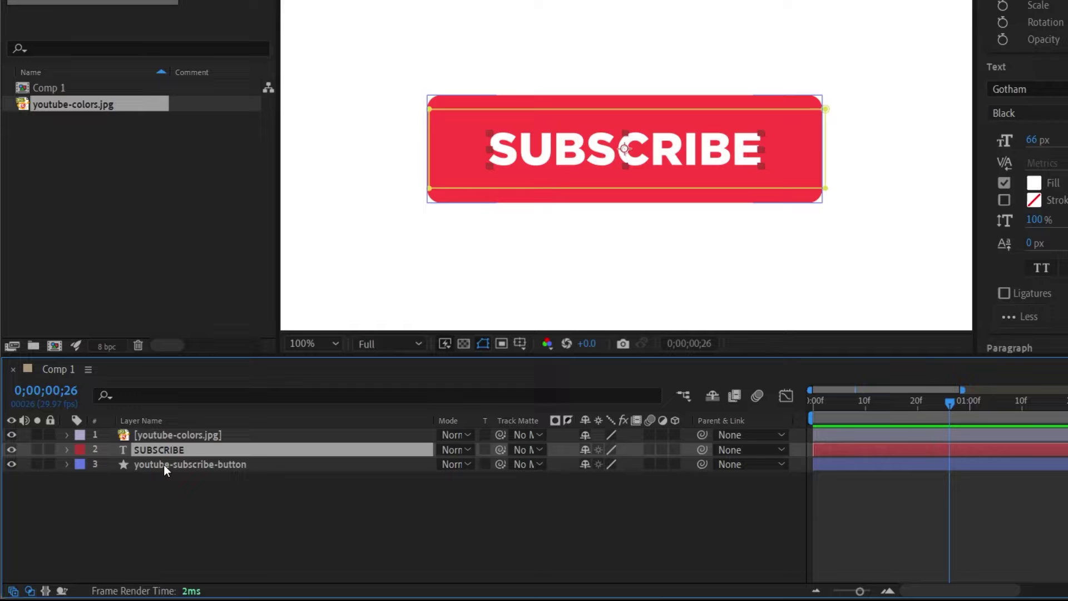
{"action": "left_click", "coordinate": [166, 465], "text": "shift"}
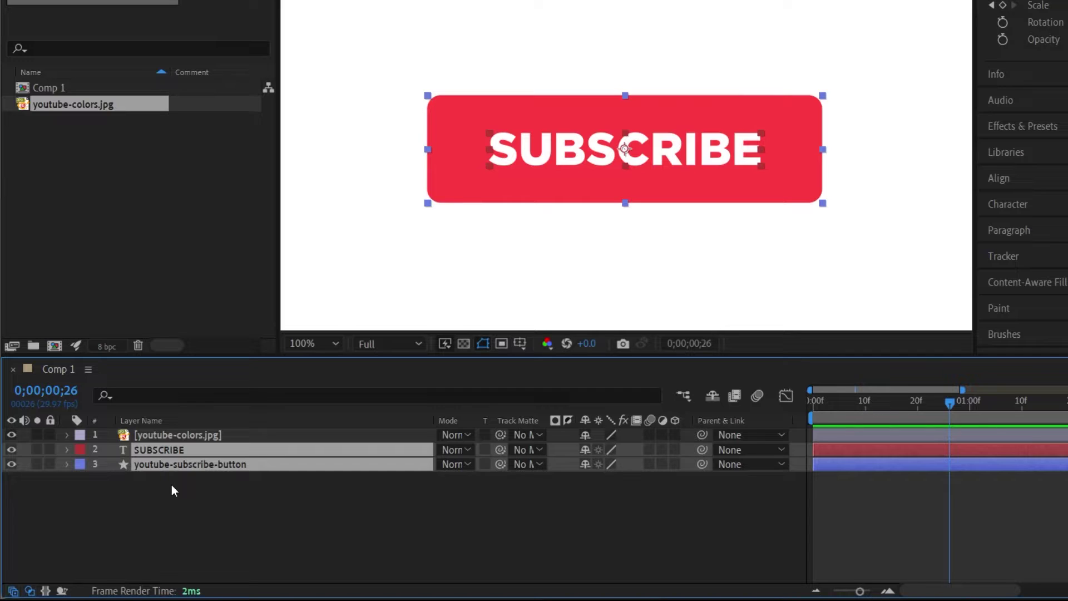
{"action": "key", "text": "u"}
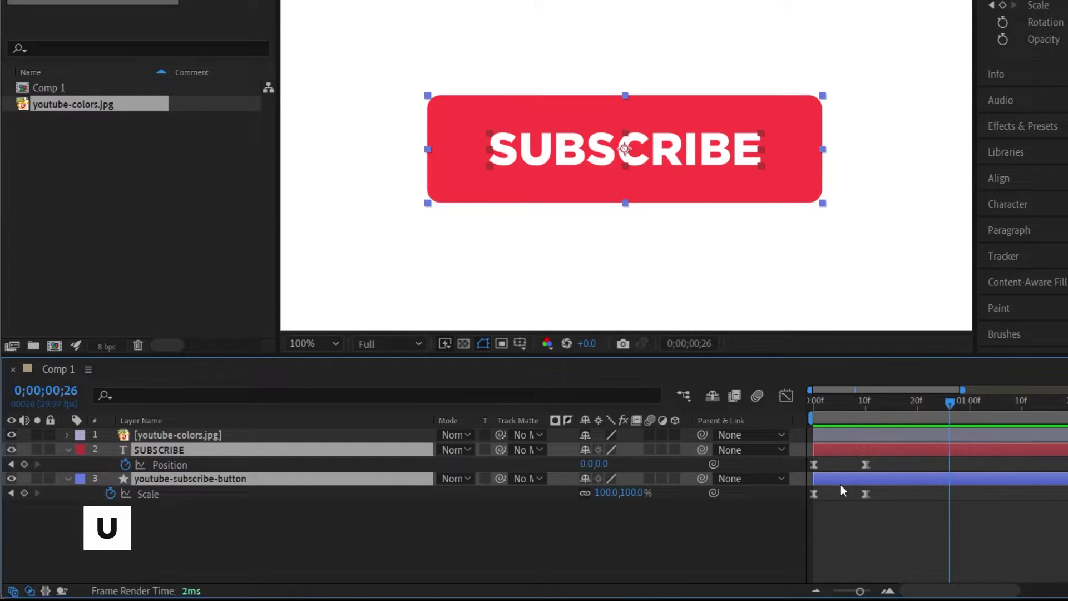
{"action": "left_click", "coordinate": [868, 402]}
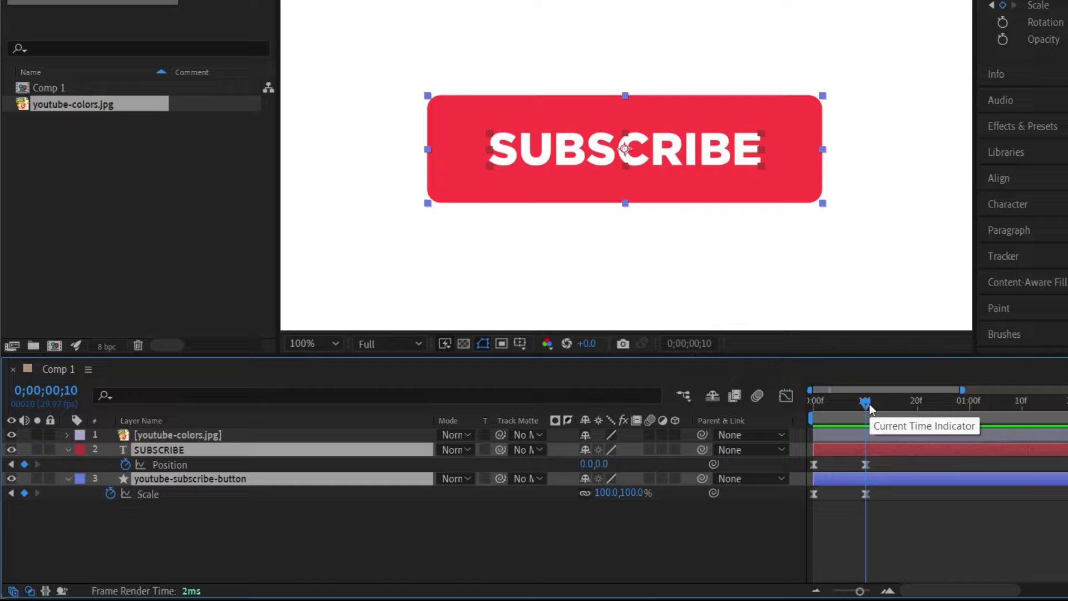
{"action": "left_click_drag", "start_coordinate": [869, 402], "coordinate": [813, 405]}
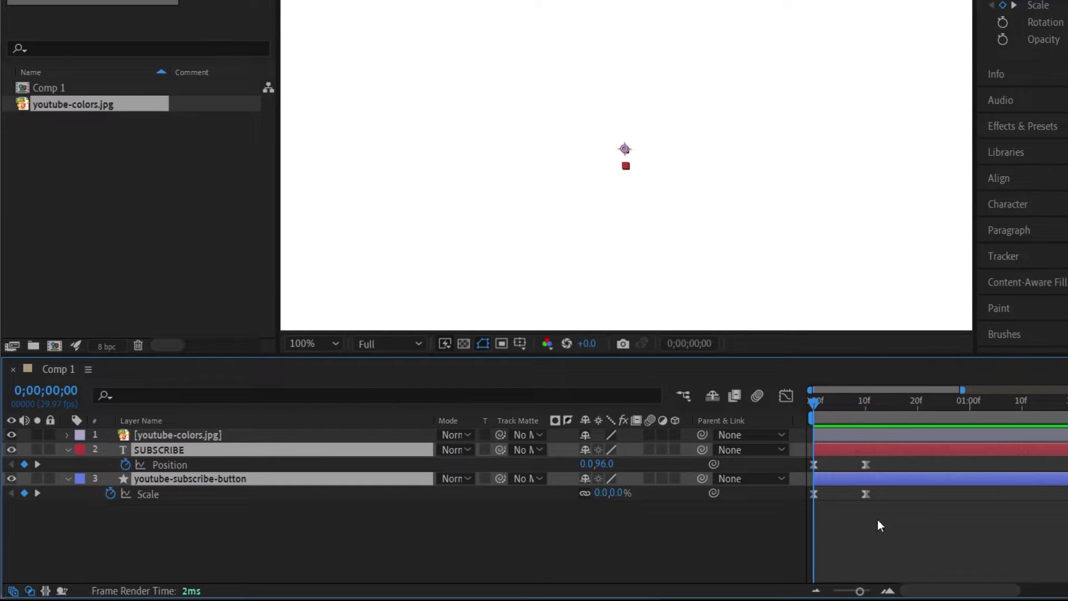
{"action": "left_click_drag", "start_coordinate": [797, 474], "coordinate": [886, 465]}
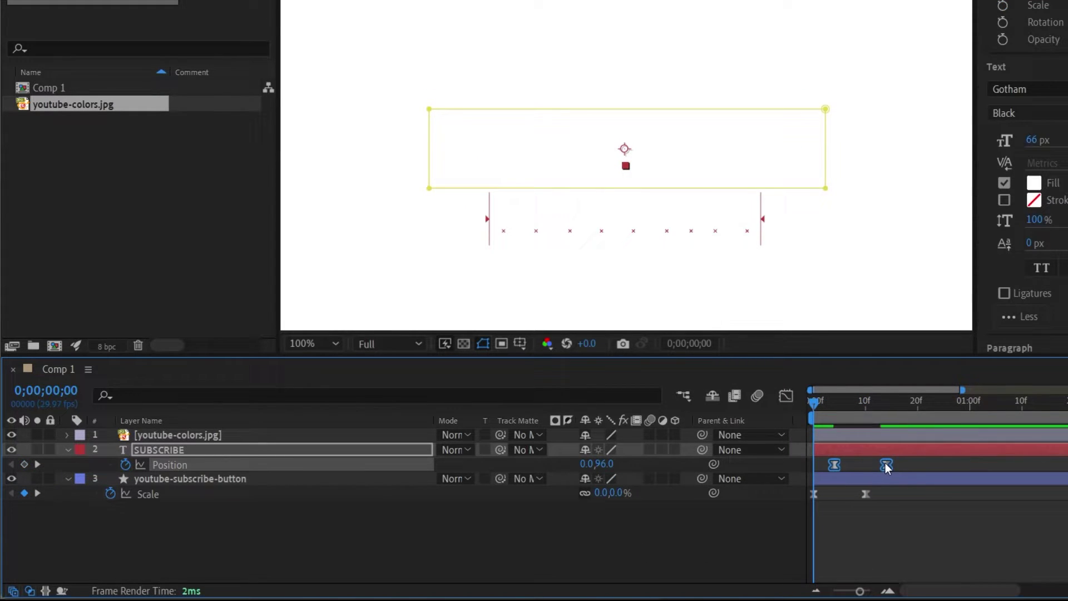
{"action": "key", "text": "space"}
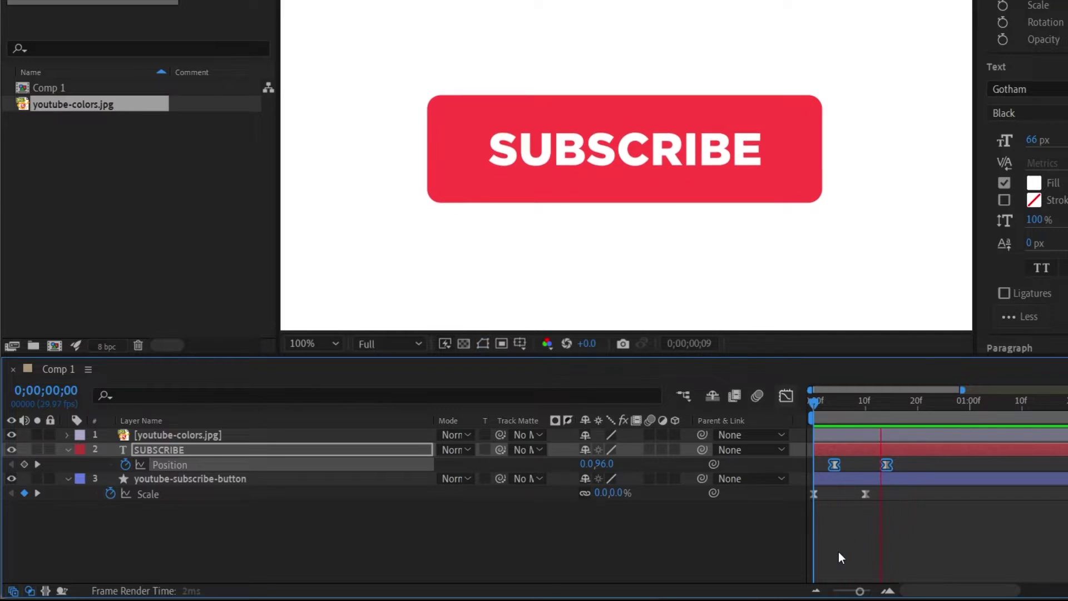
{"action": "key", "text": "ctrl+z"}
{"action": "key", "text": "space"}
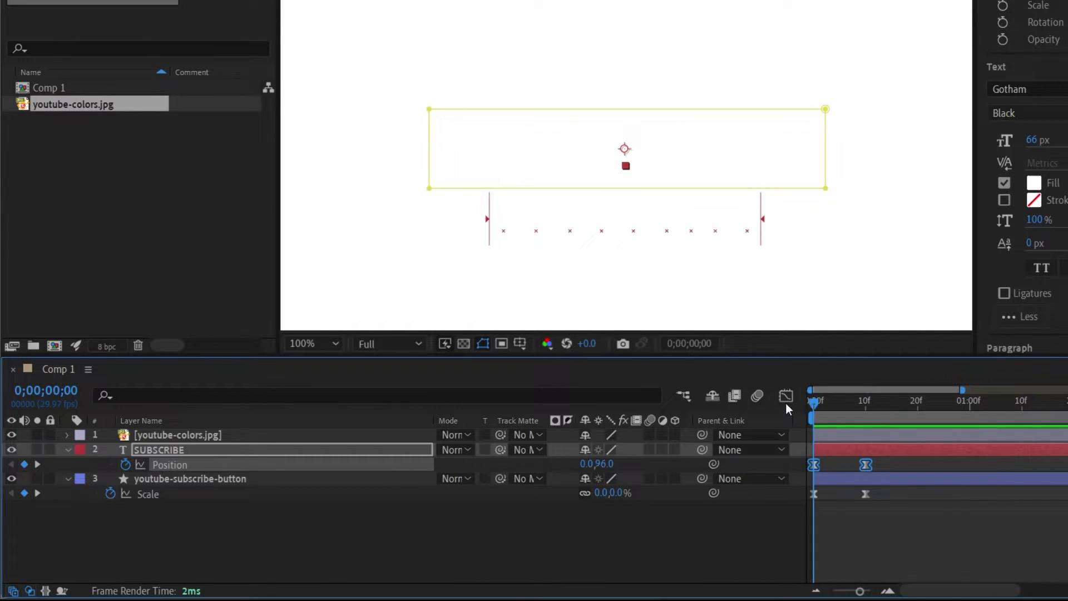
{"action": "key", "text": "u"}
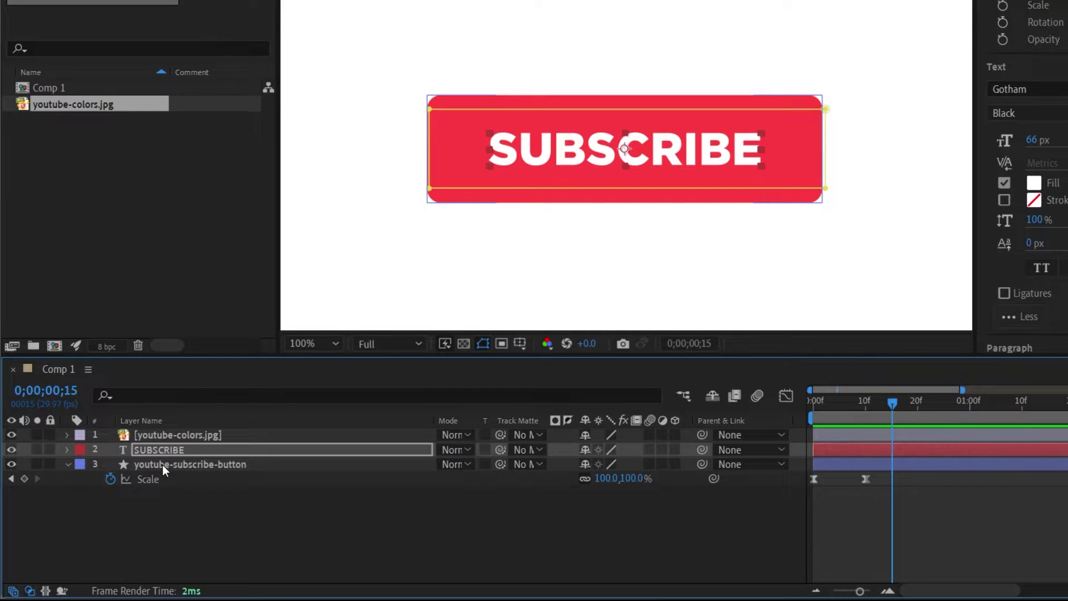
Keyframe SUBSCRIBE's Source Text at frame 15 so it changes to SUBSCRIBED, then preview.
{"action": "left_click", "coordinate": [147, 451]}
{"action": "left_click", "coordinate": [68, 450]}
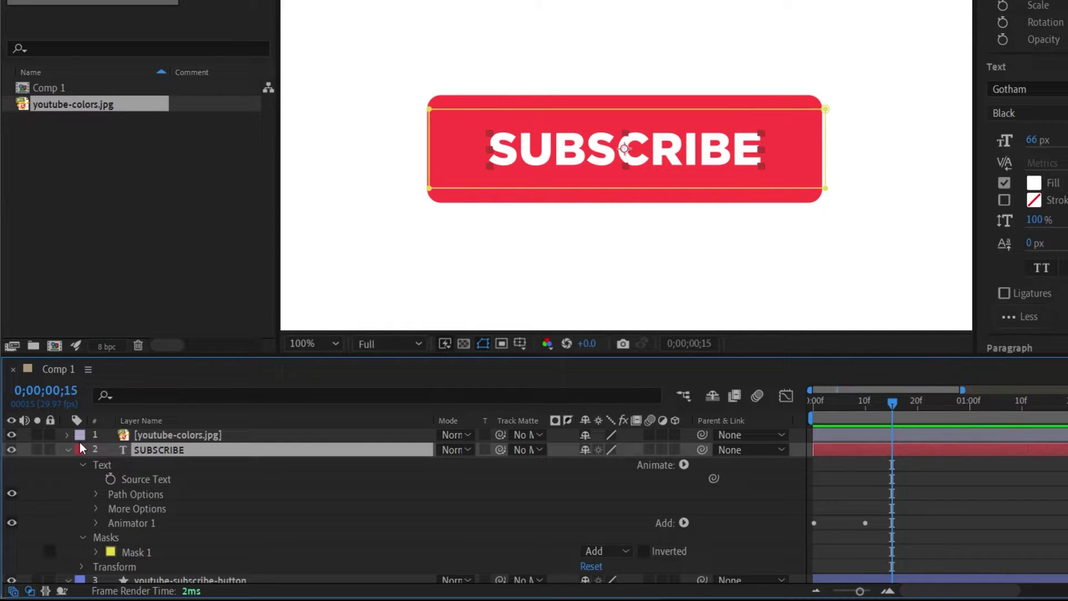
{"action": "left_click", "coordinate": [140, 481]}
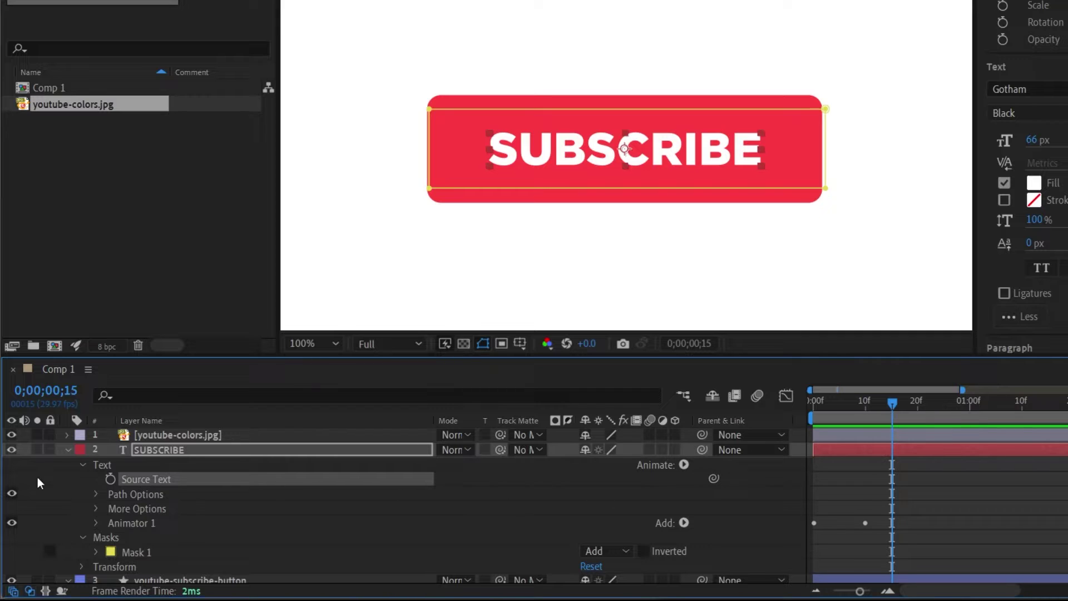
{"action": "left_click_drag", "start_coordinate": [868, 401], "coordinate": [934, 402]}
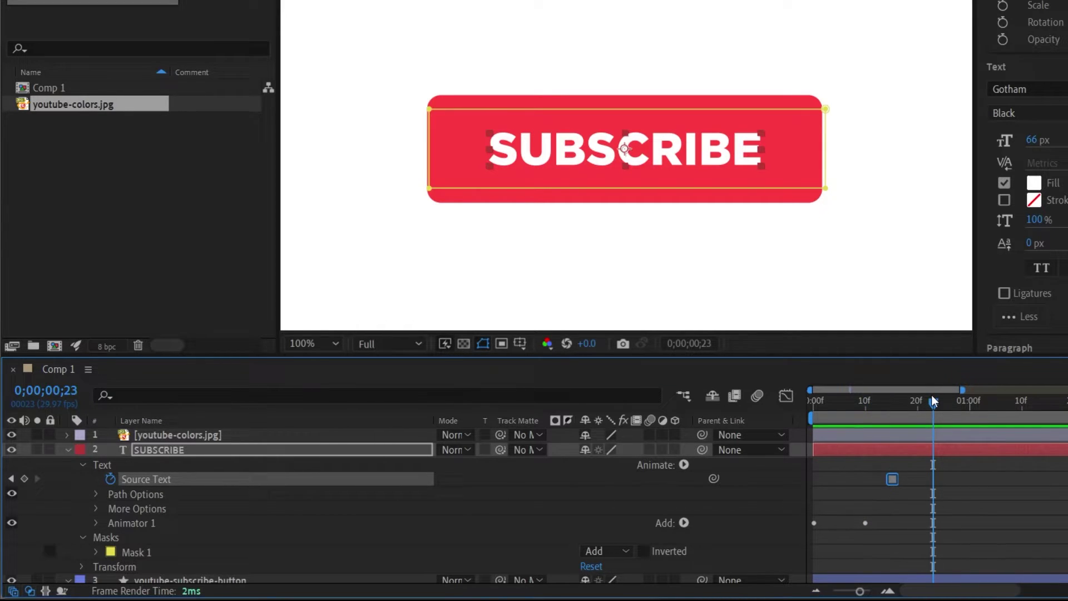
{"action": "left_click", "coordinate": [756, 142]}
{"action": "type", "text": "D"}
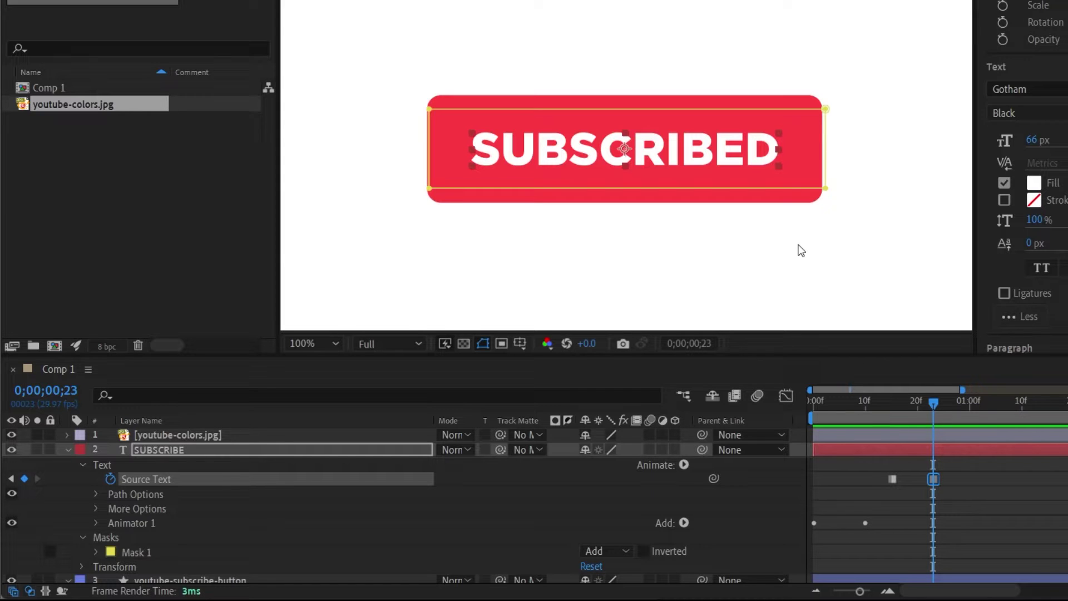
{"action": "left_click_drag", "start_coordinate": [884, 402], "coordinate": [865, 402]}
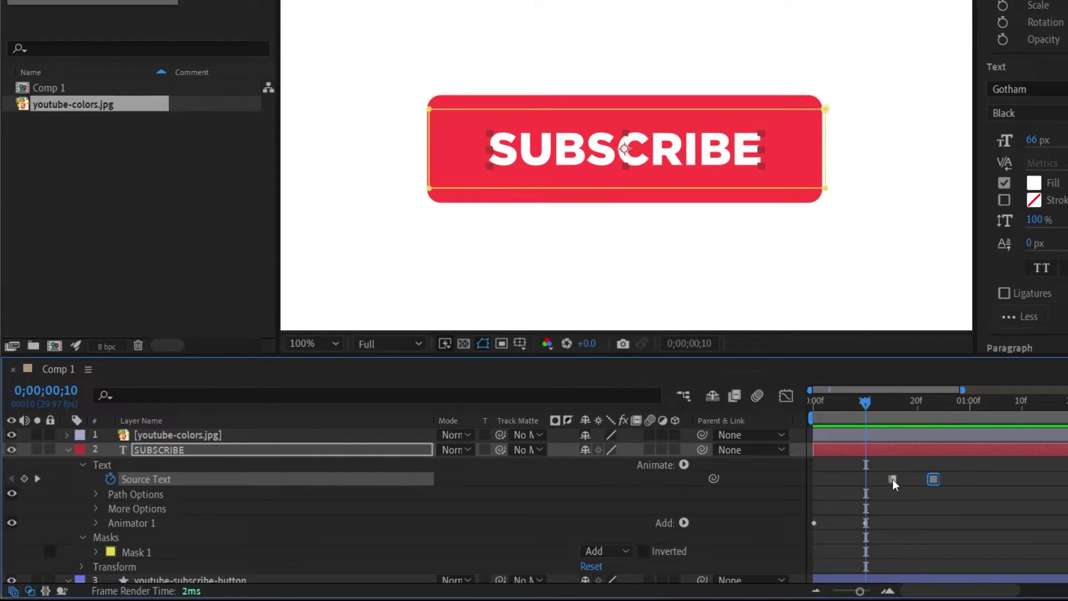
{"action": "left_click", "coordinate": [914, 494]}
{"action": "key", "text": "space"}
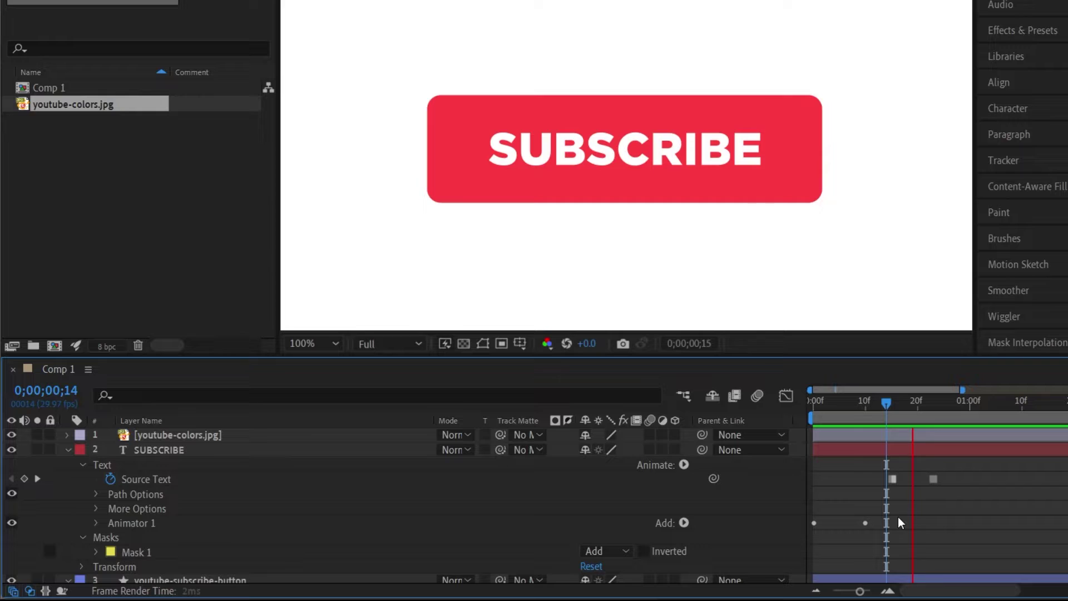
Set the time to frame 13 and expand the youtube-subscribe-button layer's properties.
{"action": "left_click", "coordinate": [140, 479]}
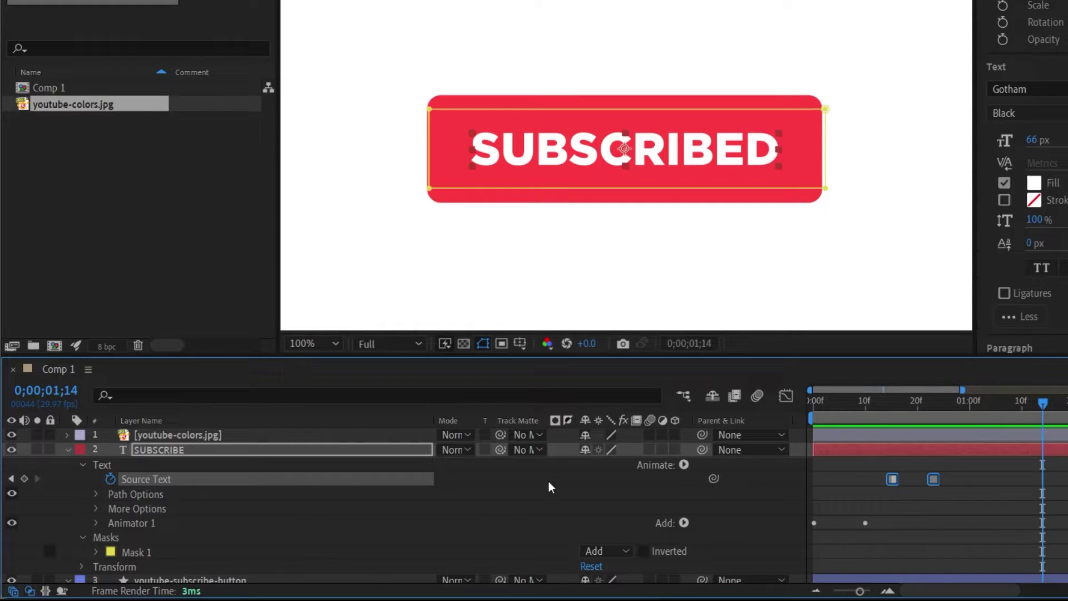
{"action": "left_click", "coordinate": [881, 408]}
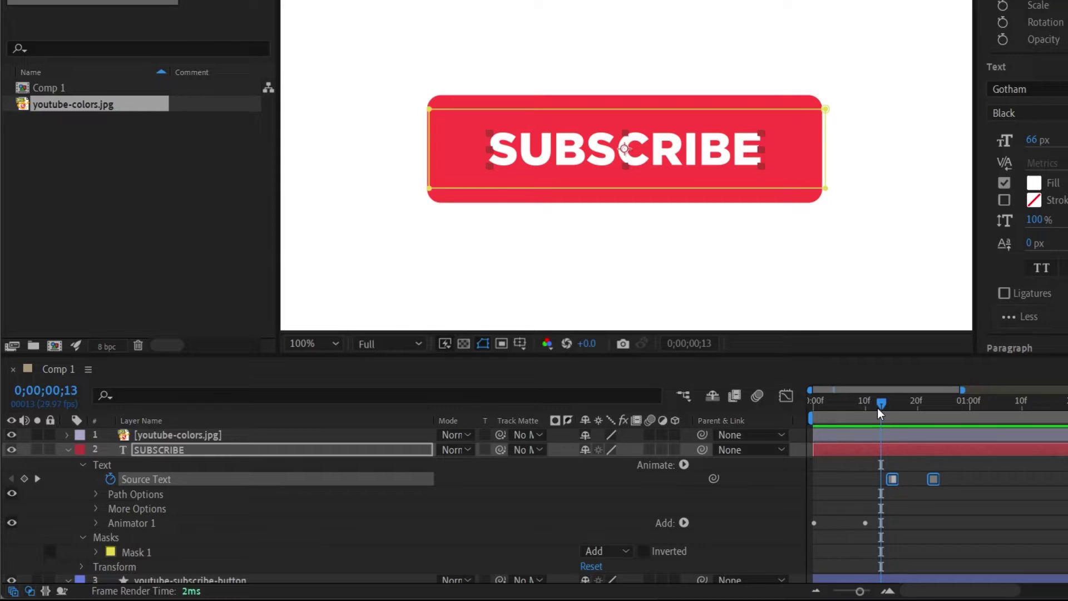
{"action": "left_click", "coordinate": [69, 450]}
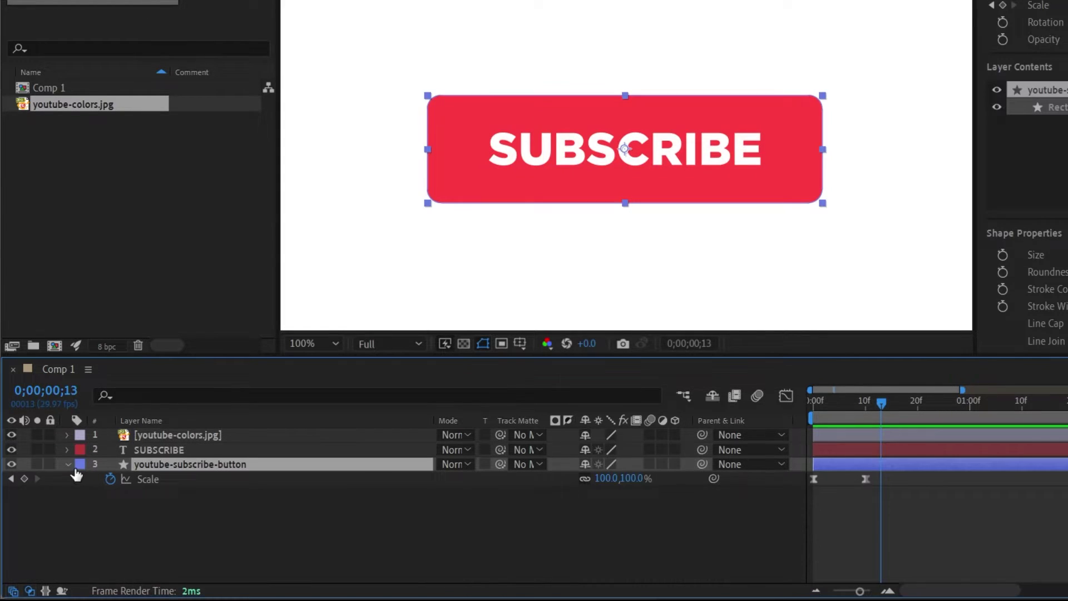
{"action": "left_click", "coordinate": [68, 464]}
Expand the button's Contents > Rectangle 1 > Fill 1 settings.
{"action": "left_click", "coordinate": [82, 479]}
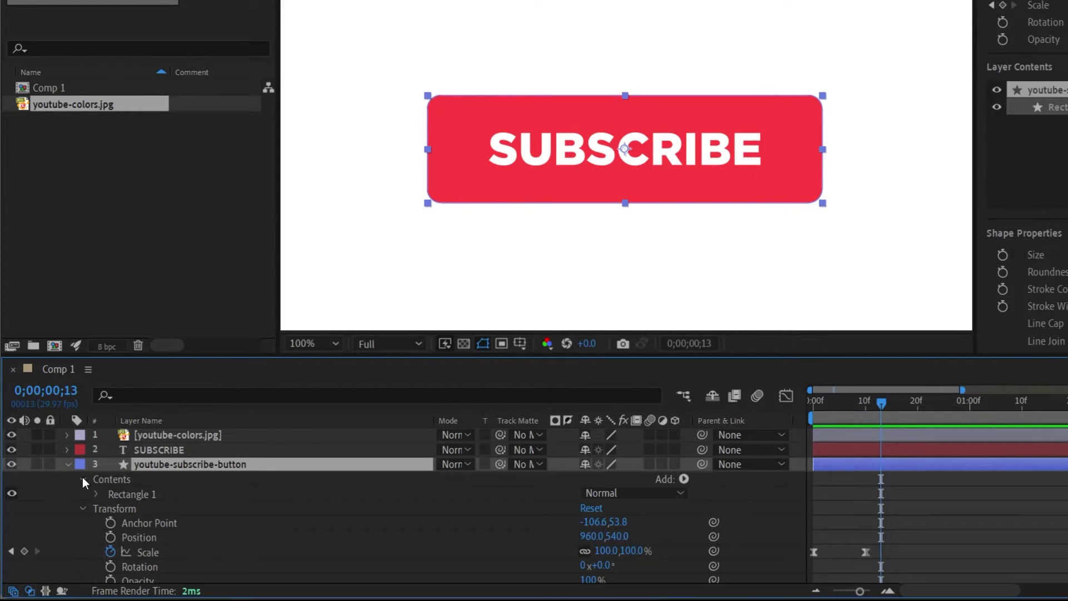
{"action": "left_click", "coordinate": [97, 495]}
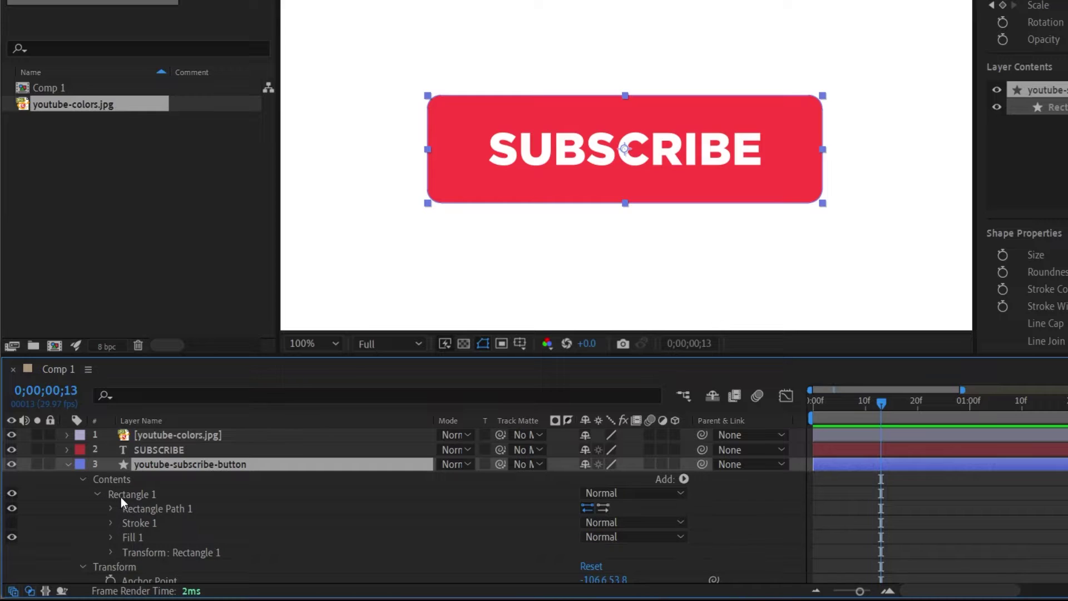
{"action": "left_click", "coordinate": [126, 536]}
{"action": "left_click", "coordinate": [110, 536]}
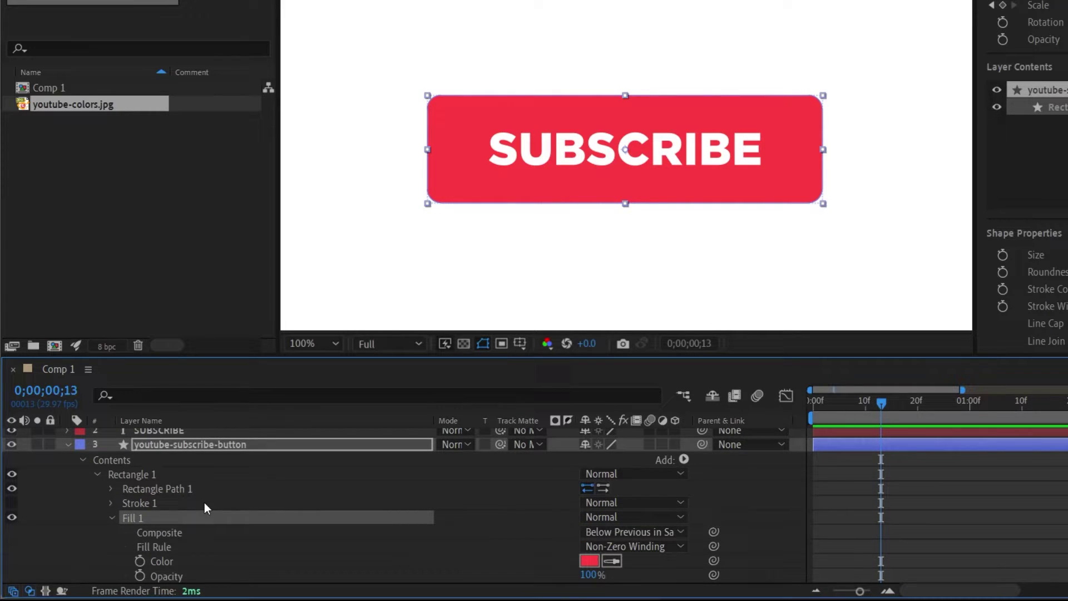
{"action": "scroll", "coordinate": [131, 536], "scroll_direction": "down", "scroll_amount": 1}
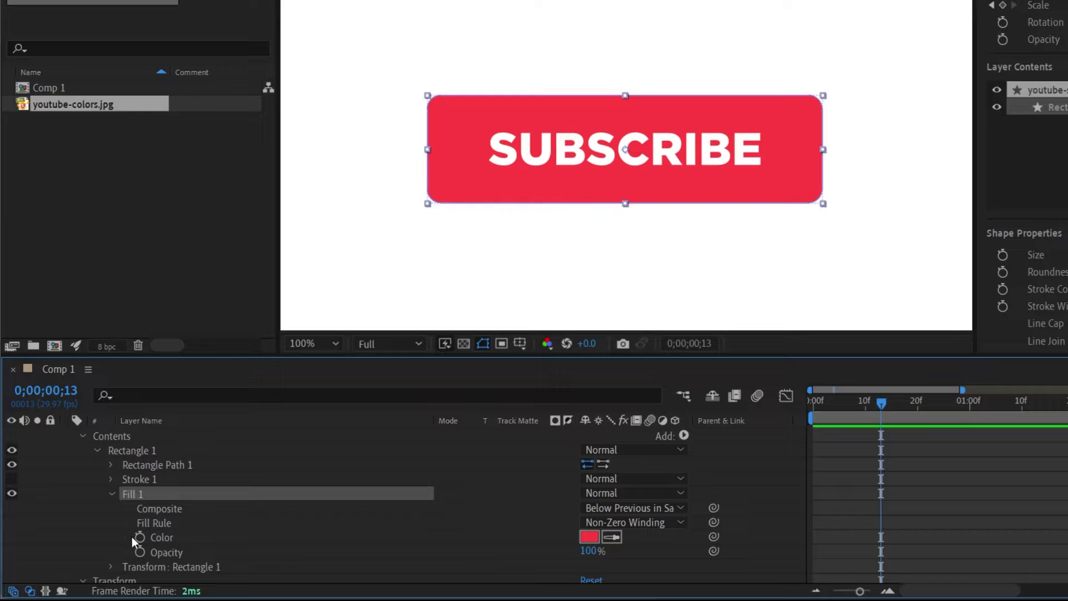
Keyframe the fill Color red at frame 13 and dark grey at frame 19.
{"action": "left_click", "coordinate": [140, 537]}
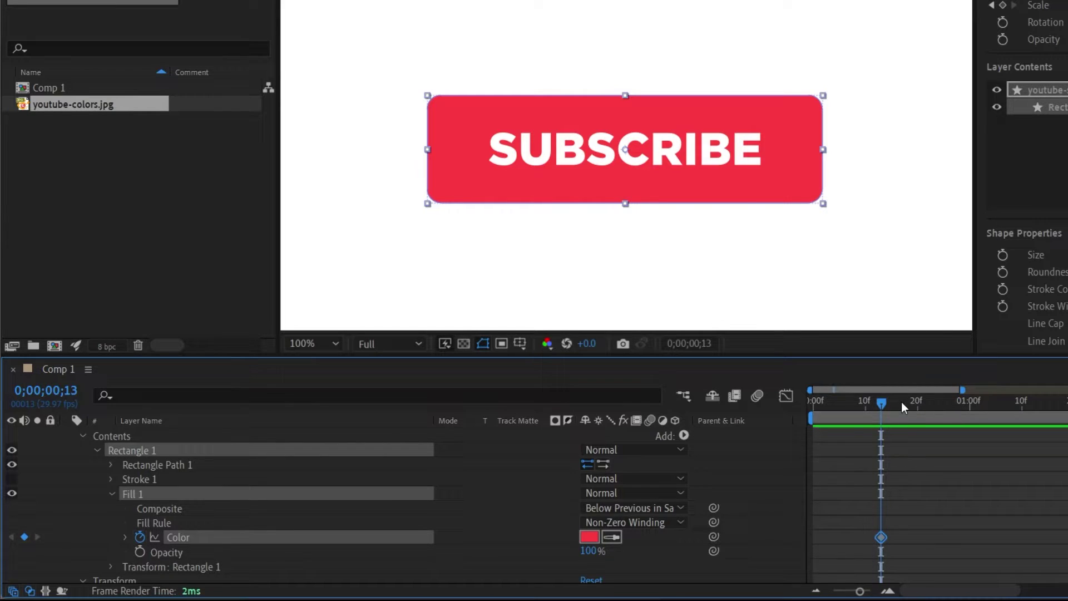
{"action": "left_click_drag", "start_coordinate": [901, 401], "coordinate": [913, 401]}
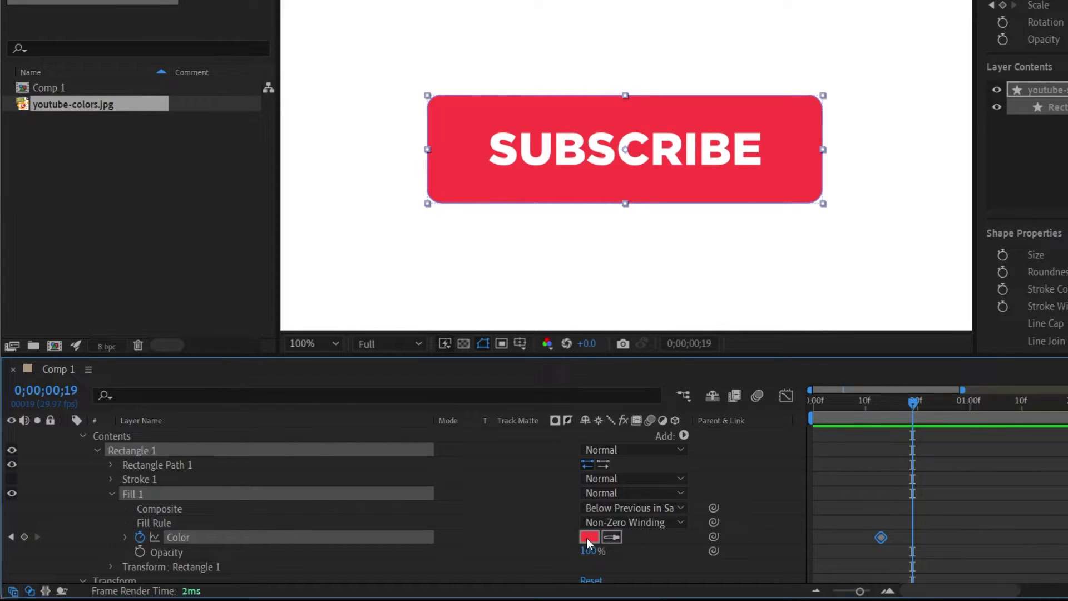
{"action": "key", "text": "comma"}
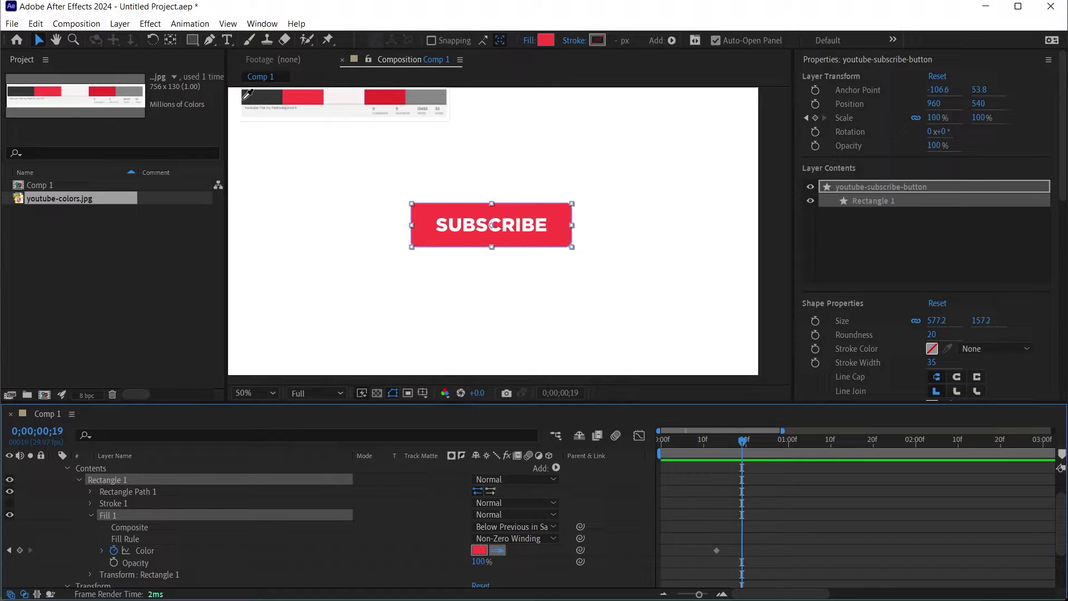
{"action": "left_click", "coordinate": [275, 96]}
{"action": "left_click", "coordinate": [717, 439]}
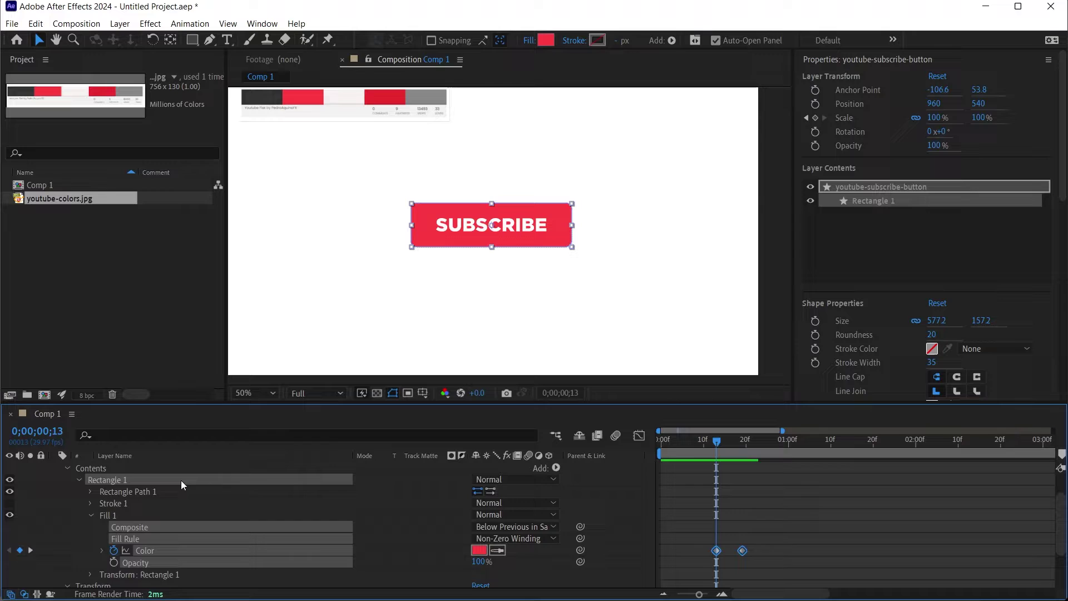
{"action": "scroll", "coordinate": [182, 479], "scroll_direction": "up", "scroll_amount": 2}
Show both layers' keyframes, align the label and colour changes near frame 13, and preview.
{"action": "left_click", "coordinate": [125, 480]}
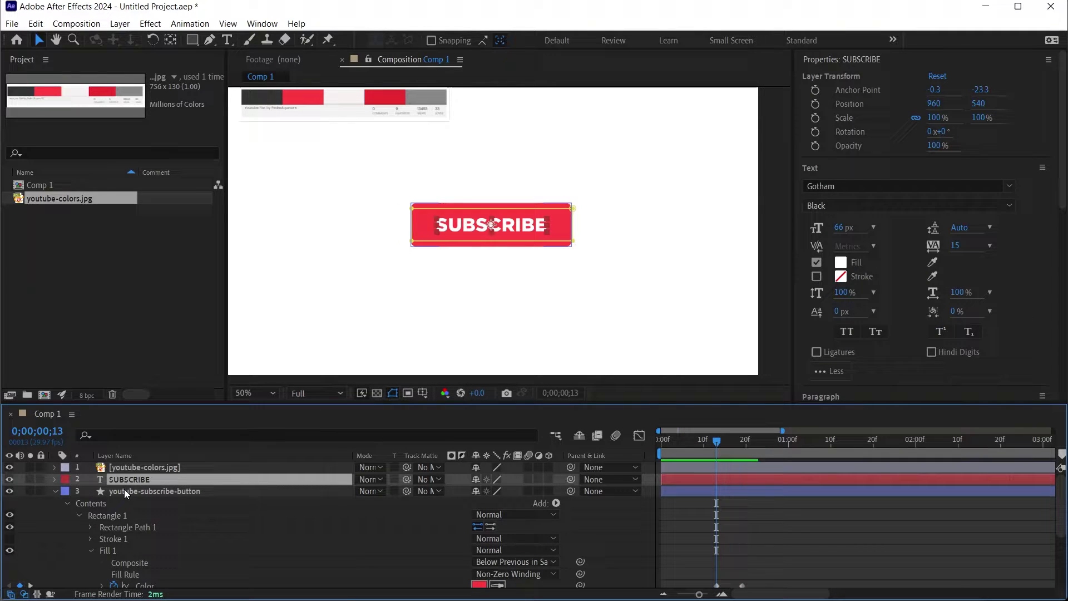
{"action": "left_click", "coordinate": [126, 489], "text": "ctrl"}
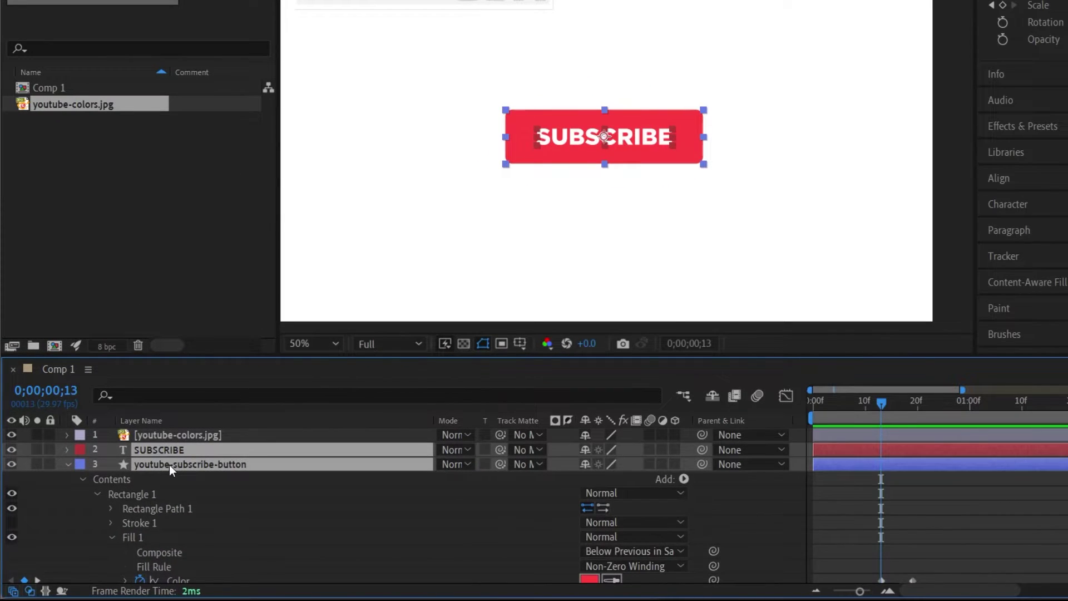
{"action": "key", "text": "u"}
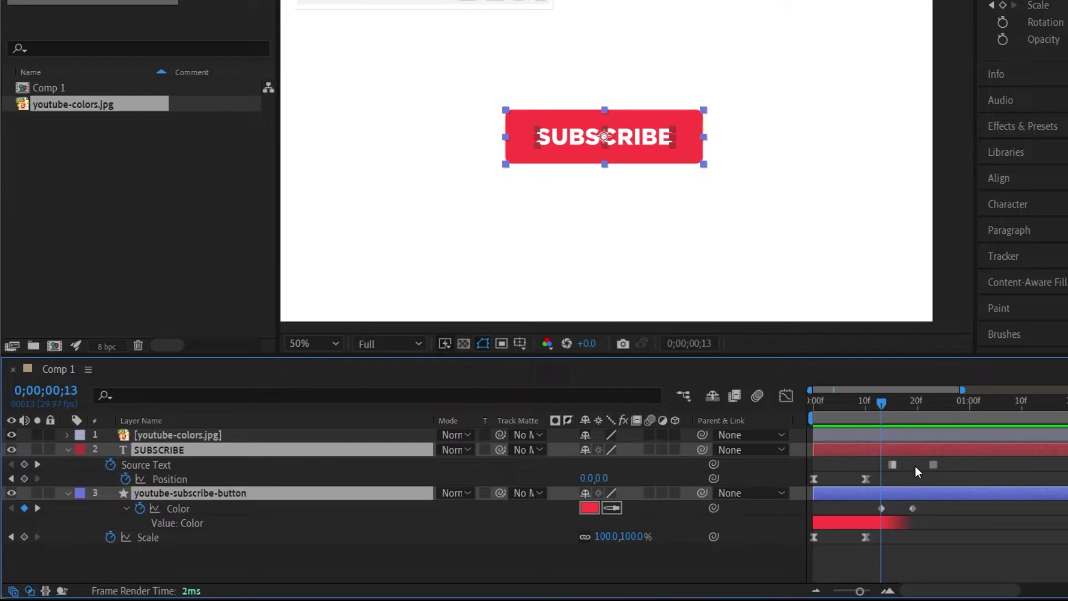
{"action": "mouse_move", "coordinate": [892, 465]}
{"action": "left_mouse_down"}
{"action": "mouse_move", "coordinate": [881, 467]}
{"action": "mouse_move", "coordinate": [893, 465]}
{"action": "left_mouse_up"}
{"action": "left_click_drag", "start_coordinate": [912, 507], "coordinate": [893, 510]}
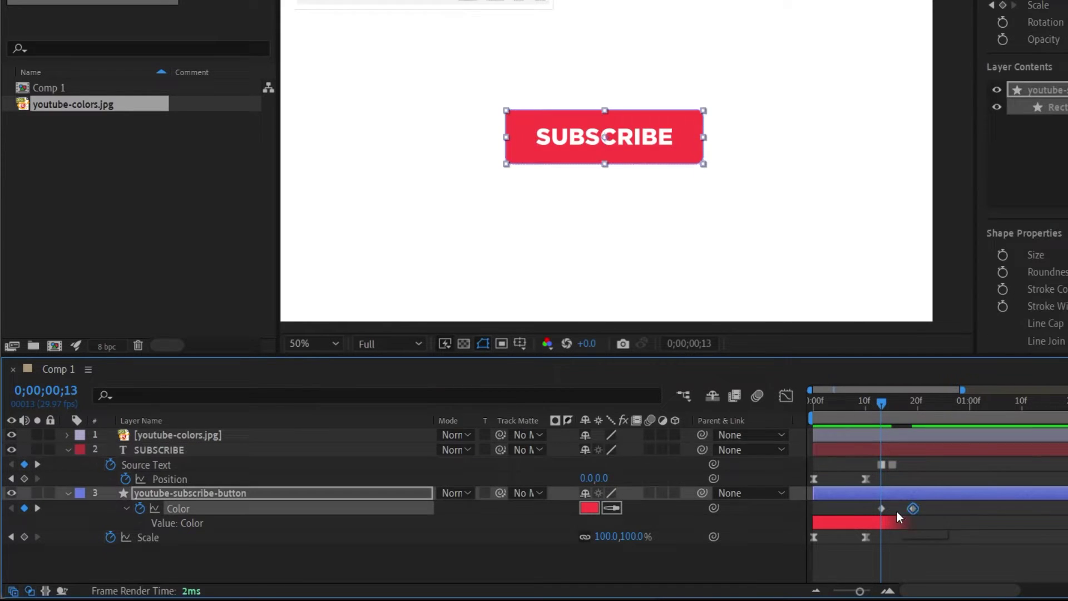
{"action": "left_click_drag", "start_coordinate": [882, 402], "coordinate": [854, 402]}
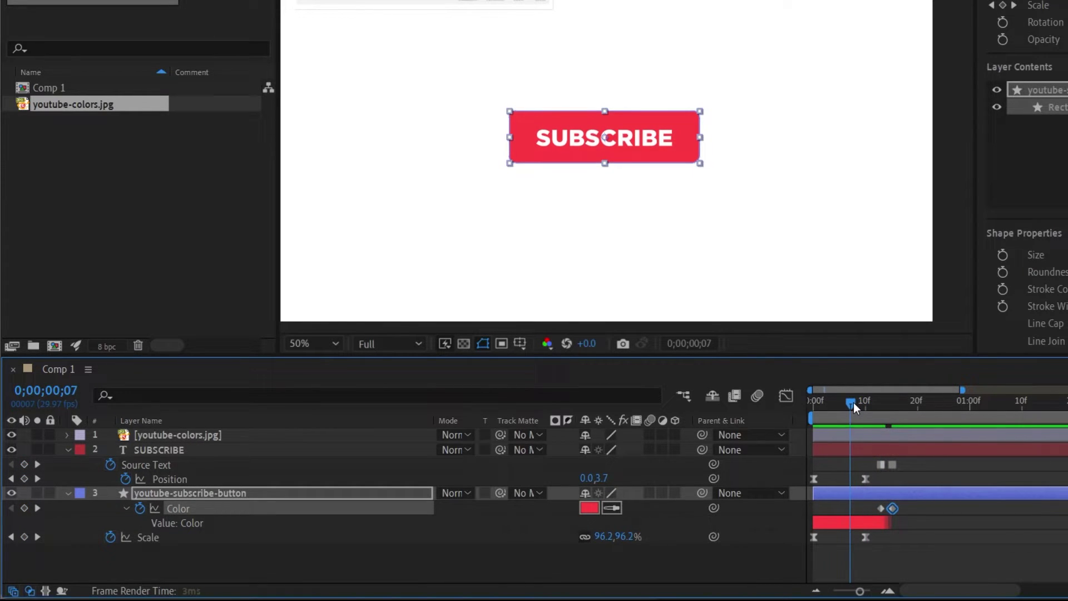
{"action": "key", "text": "space"}
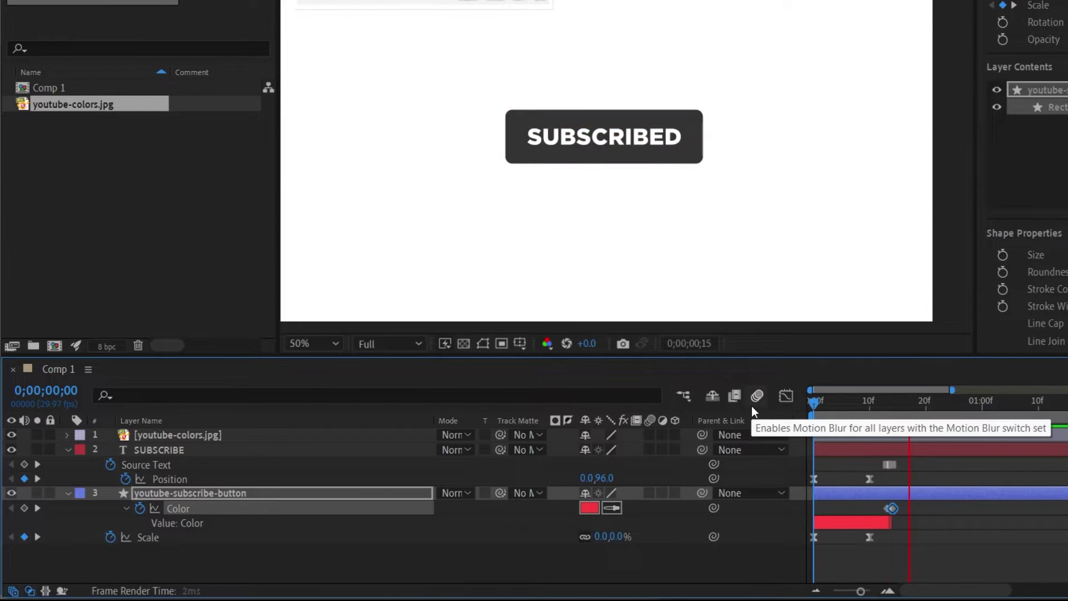
{"action": "left_click", "coordinate": [890, 464]}
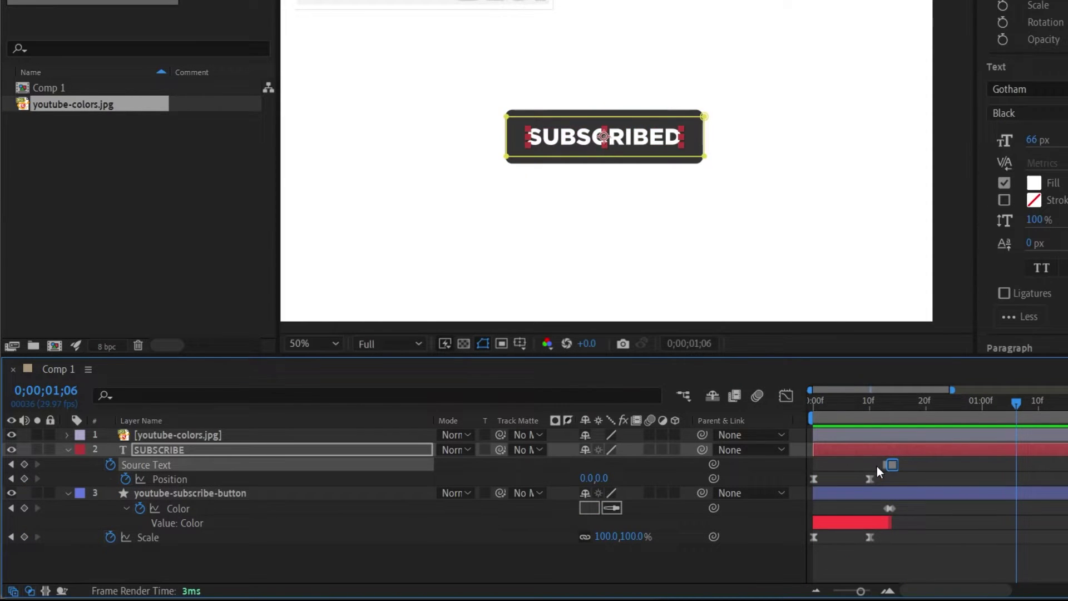
Push the label and colour keyframes later together, to around frame 18, and preview.
{"action": "left_click", "coordinate": [894, 509], "text": "shift"}
{"action": "left_click_drag", "start_coordinate": [894, 508], "coordinate": [918, 508]}
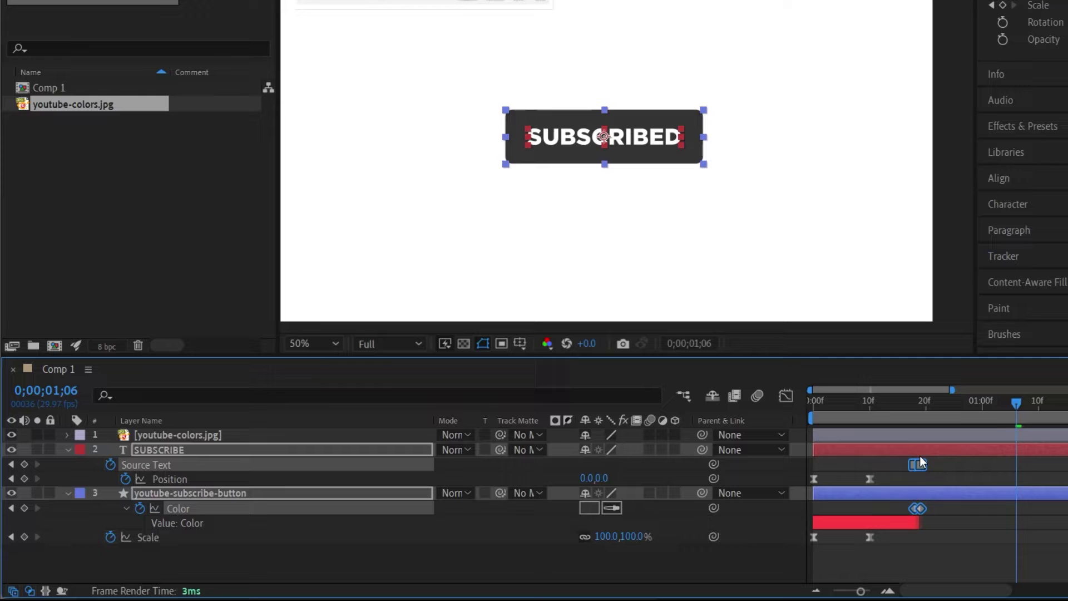
{"action": "left_click", "coordinate": [848, 402]}
{"action": "key", "text": "space"}
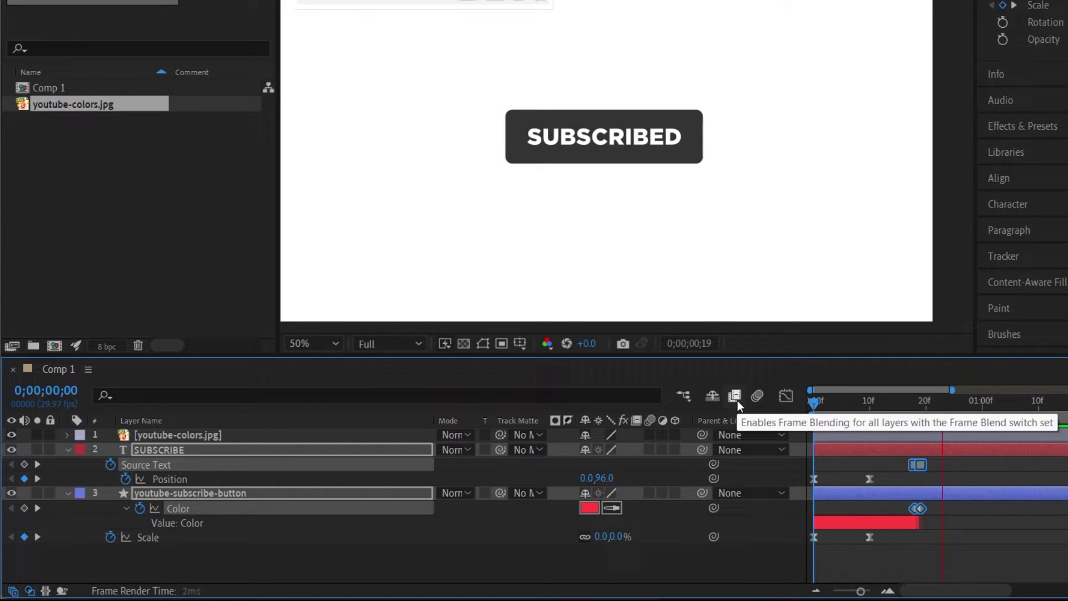
{"action": "key", "text": "space"}
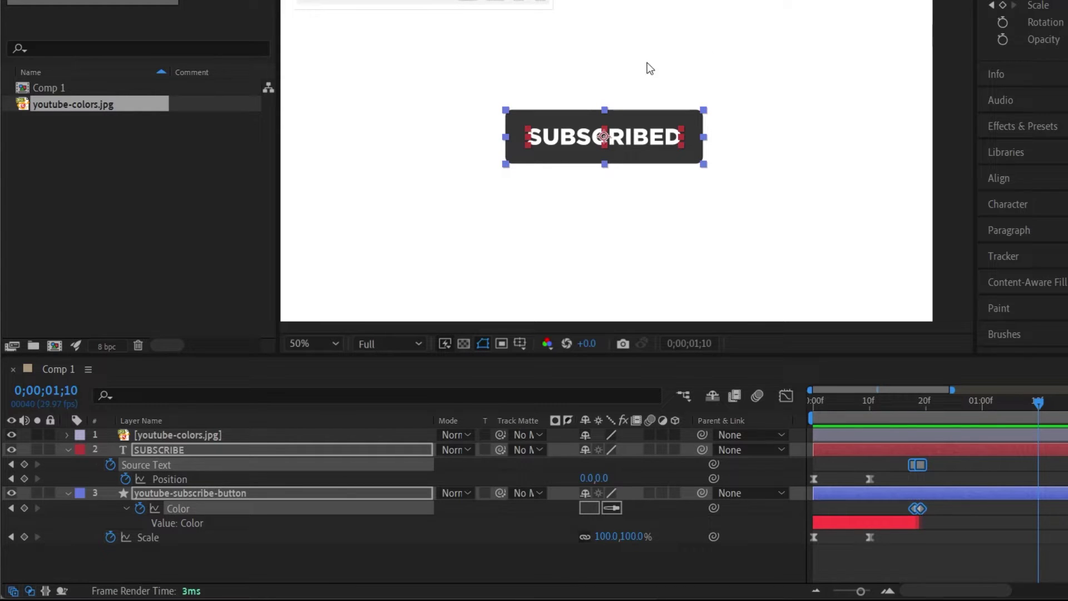
Add icon-bell.ai to the composition and scale it to 53%.
{"action": "left_click", "coordinate": [148, 245]}
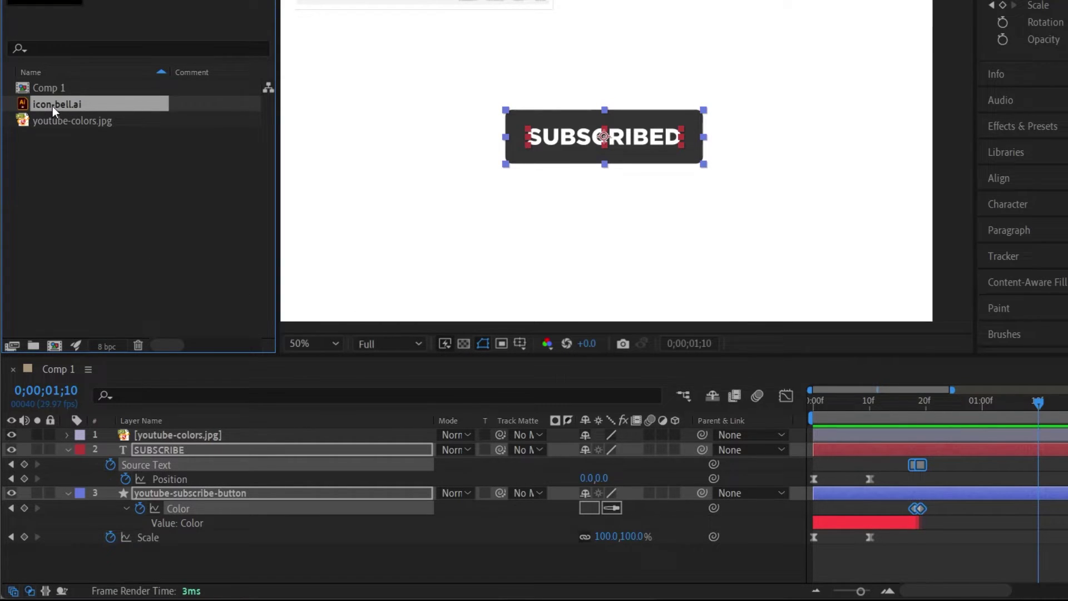
{"action": "left_click_drag", "start_coordinate": [53, 105], "coordinate": [170, 442]}
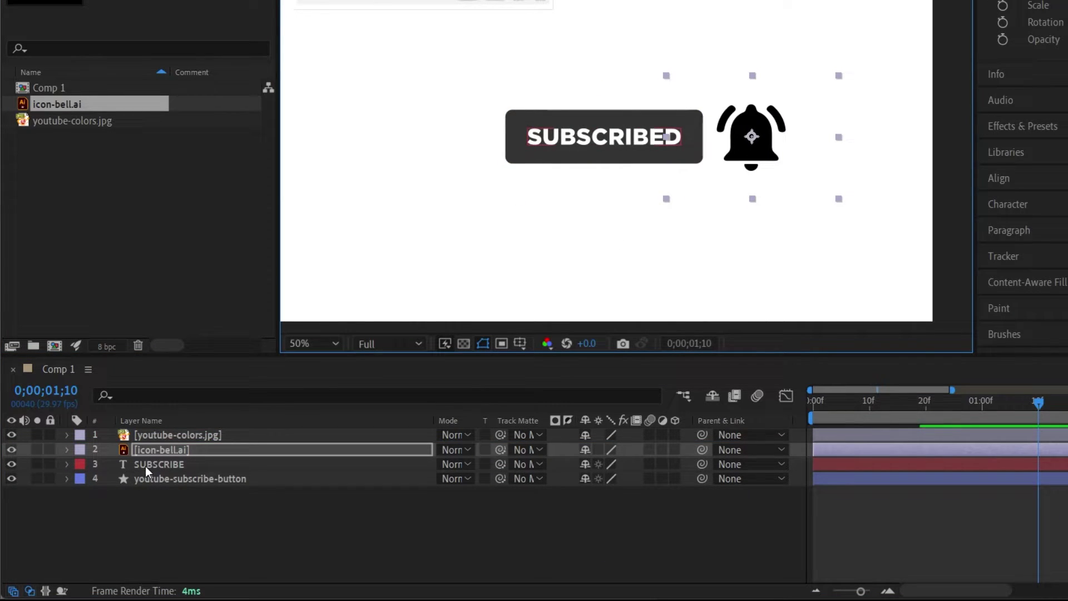
{"action": "key", "text": "s"}
{"action": "left_click", "coordinate": [604, 464]}
{"action": "type", "text": "53"}
Apply a Fill effect to the bell and eyedropper the button's dark grey.
{"action": "left_click", "coordinate": [1014, 125]}
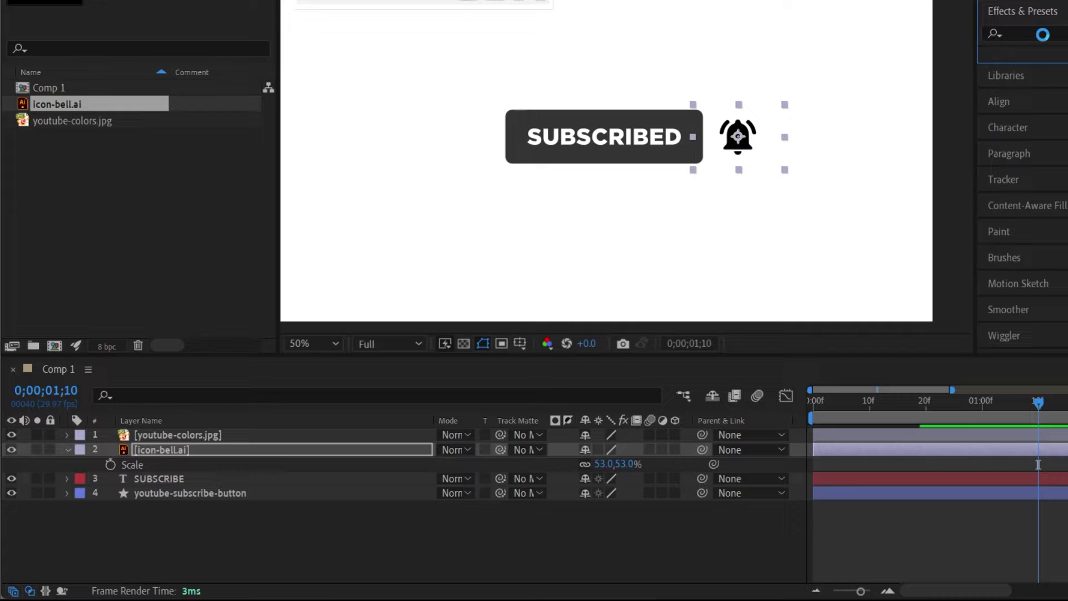
{"action": "type", "text": "fill"}
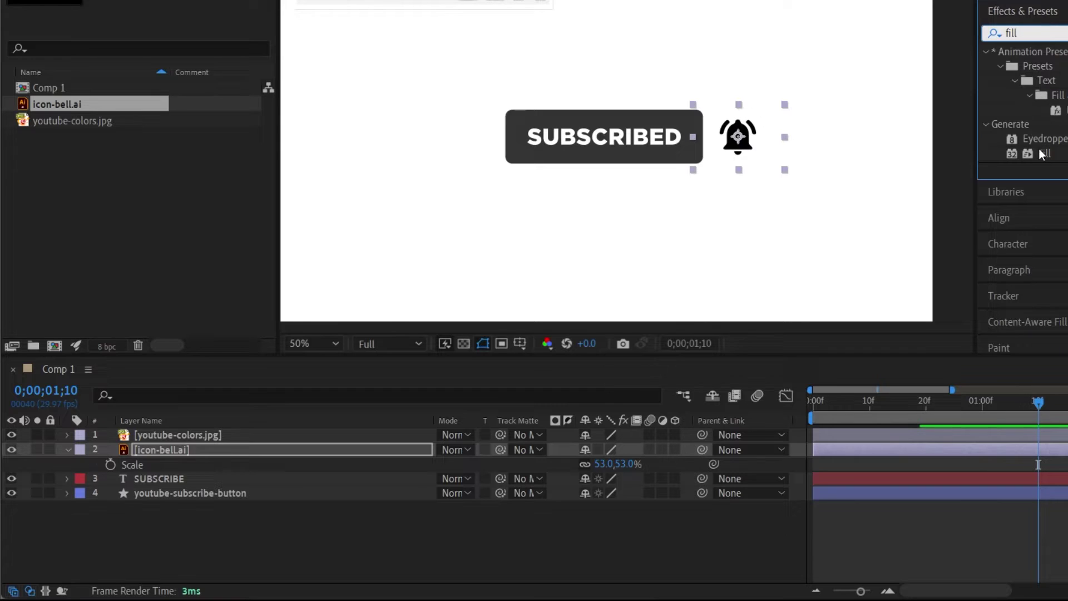
{"action": "left_click_drag", "start_coordinate": [1044, 154], "coordinate": [738, 137]}
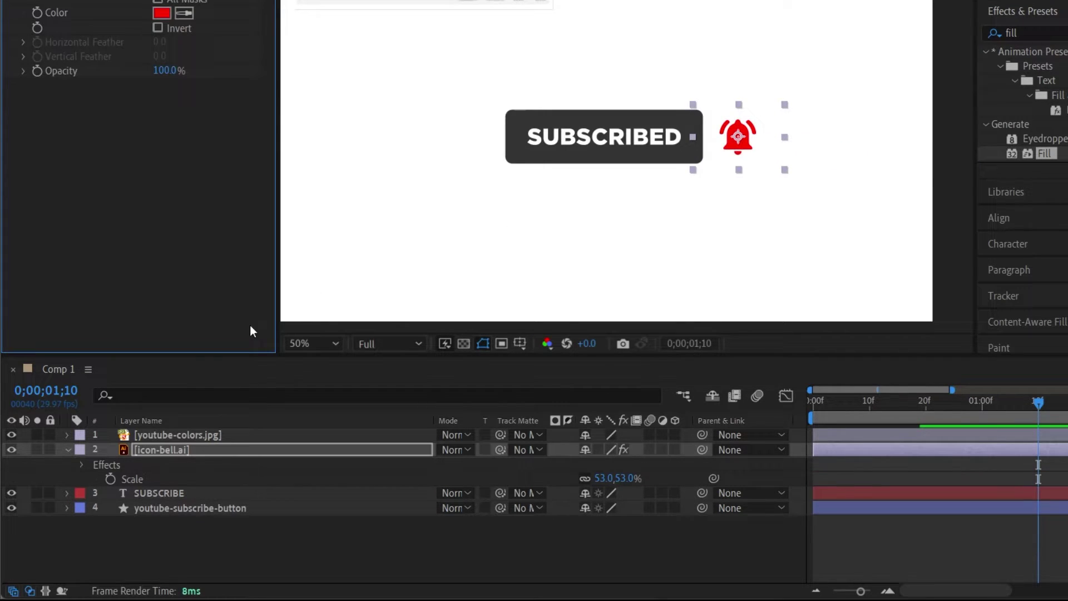
{"action": "double_click", "coordinate": [68, 450]}
{"action": "left_click", "coordinate": [81, 465]}
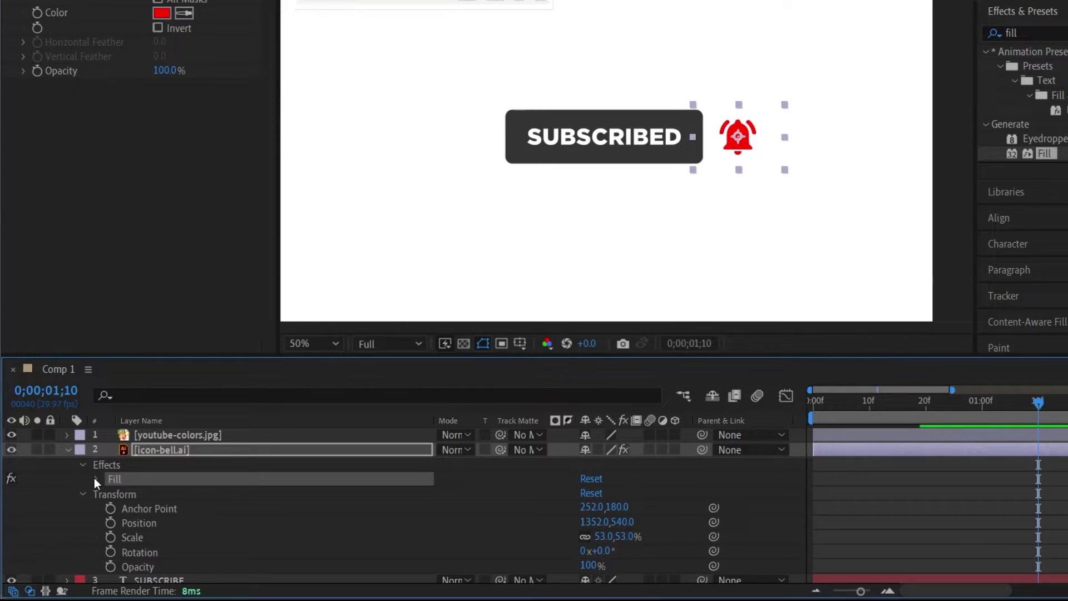
{"action": "left_click", "coordinate": [96, 478]}
{"action": "left_click", "coordinate": [611, 503]}
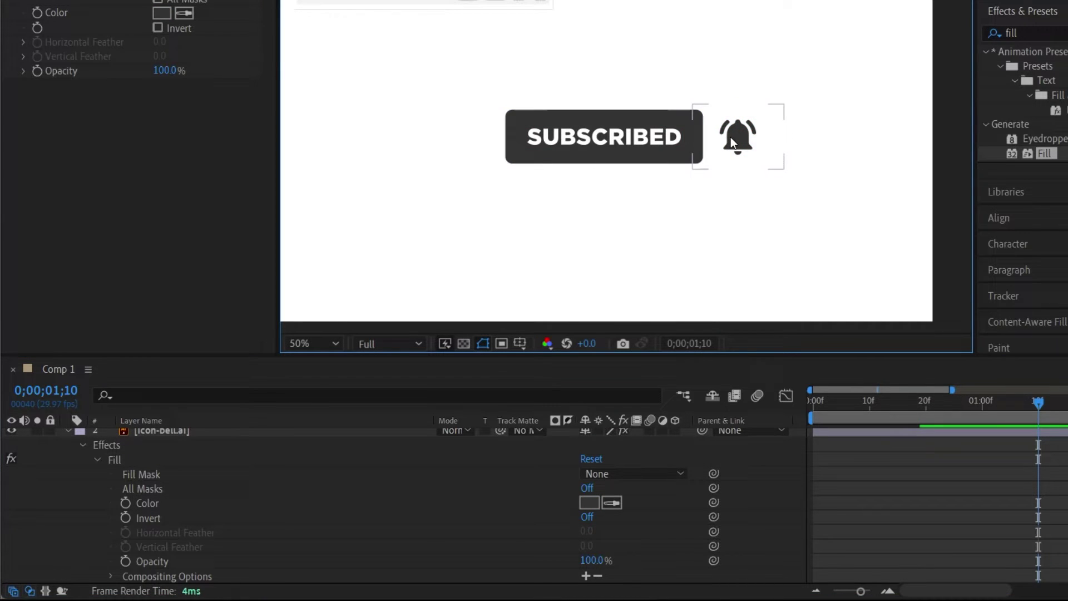
{"action": "left_click", "coordinate": [732, 142]}
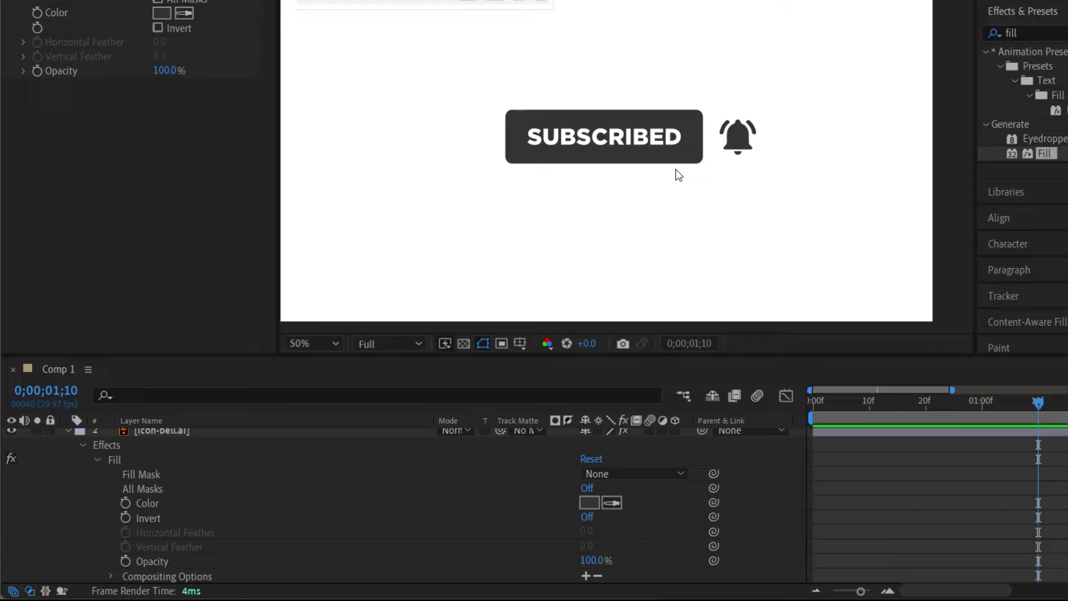
Keyframe the bell's Position at 0;24 and slide it left behind the button at 0;19.
{"action": "left_click", "coordinate": [714, 146]}
{"action": "scroll", "coordinate": [153, 451], "scroll_direction": "up", "scroll_amount": 1}
{"action": "left_click", "coordinate": [153, 451]}
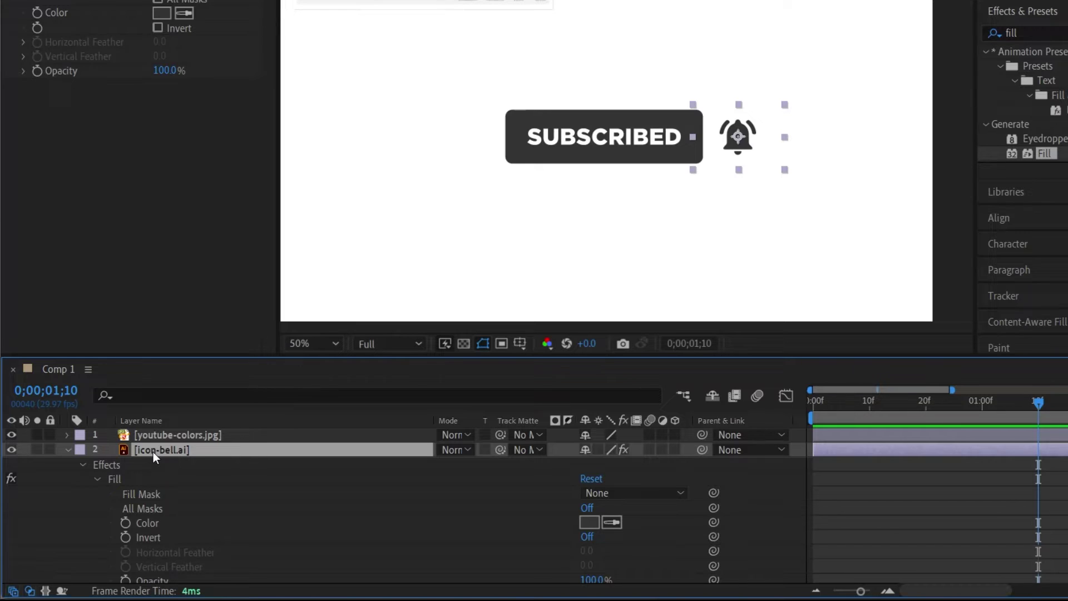
{"action": "key", "text": "p"}
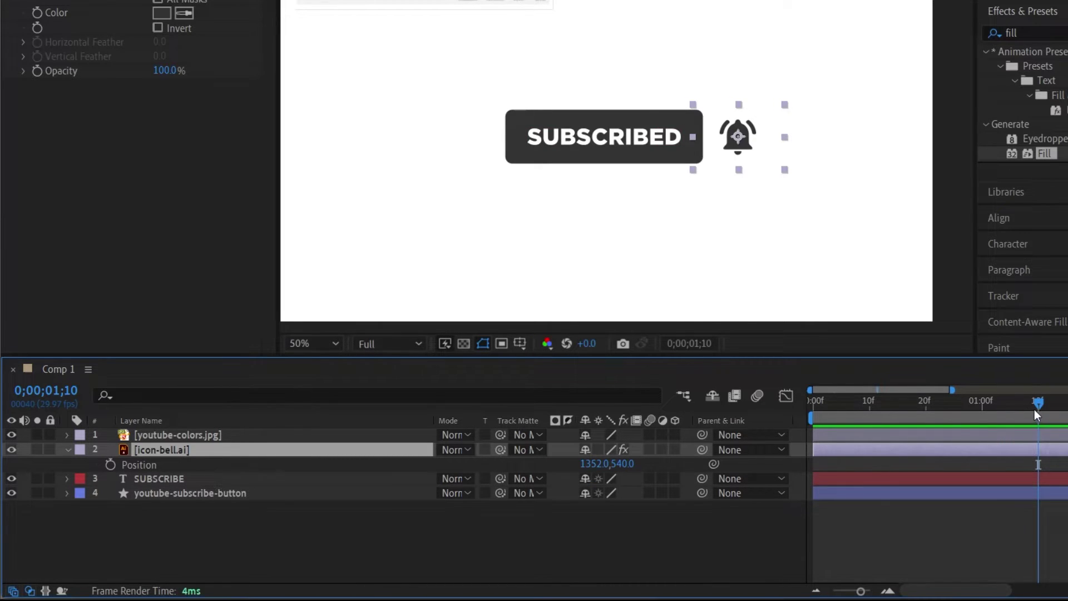
{"action": "left_click_drag", "start_coordinate": [887, 401], "coordinate": [948, 401]}
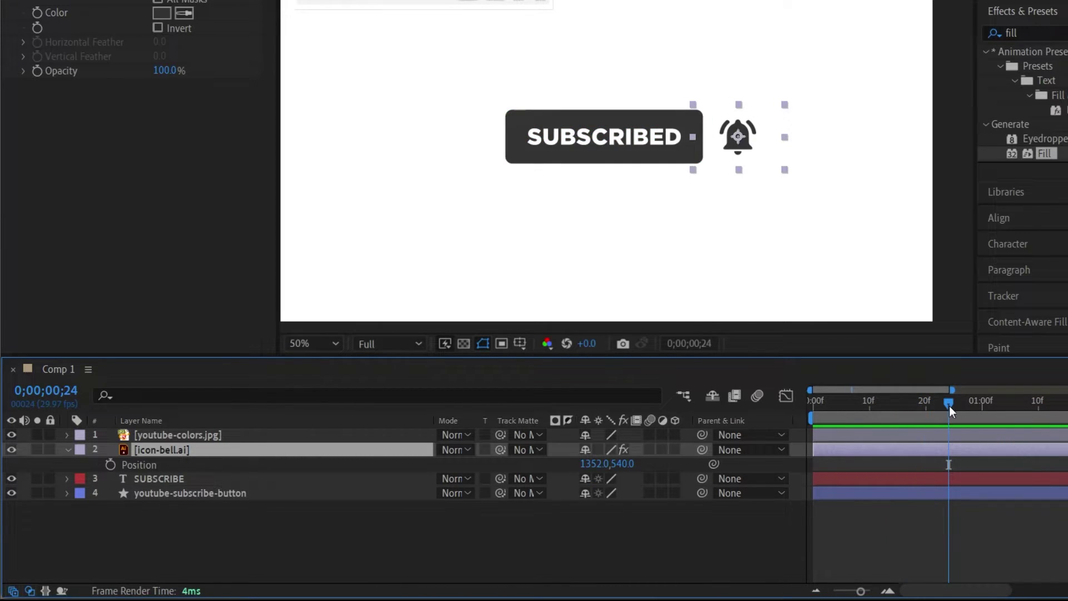
{"action": "left_click", "coordinate": [109, 465]}
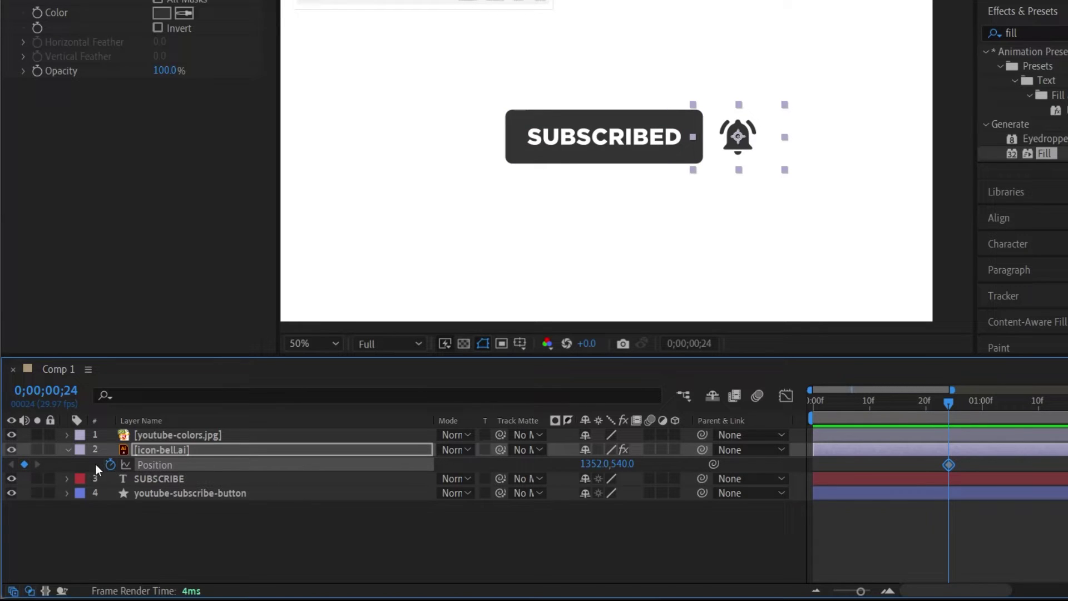
{"action": "left_click_drag", "start_coordinate": [950, 402], "coordinate": [920, 402]}
{"action": "left_click_drag", "start_coordinate": [595, 463], "coordinate": [447, 464]}
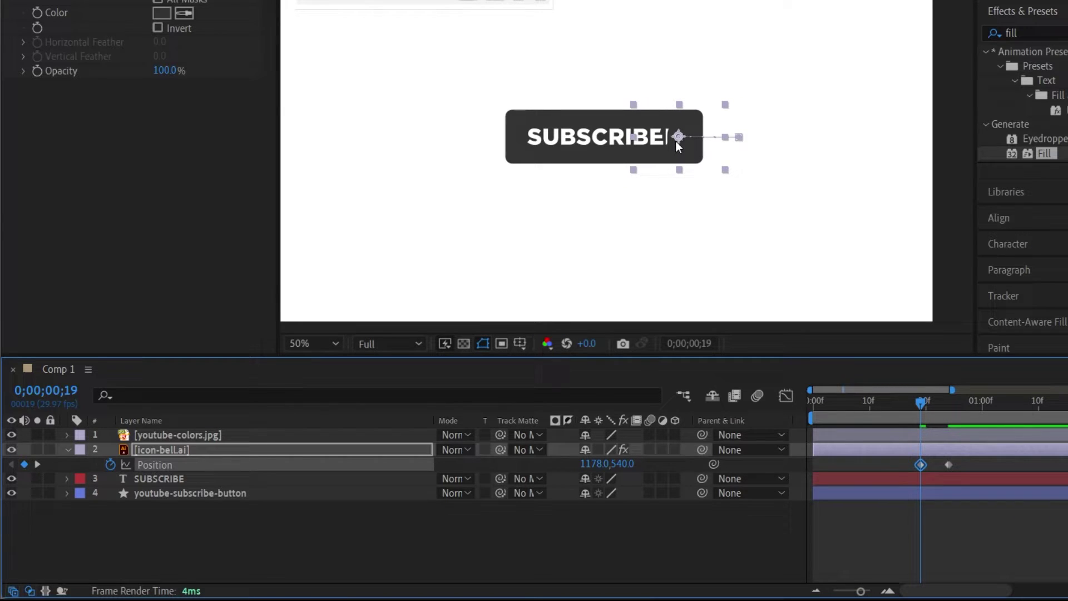
Place the bell layer beneath the button layers, check the motion, and shrink the bell slightly.
{"action": "left_click", "coordinate": [171, 451]}
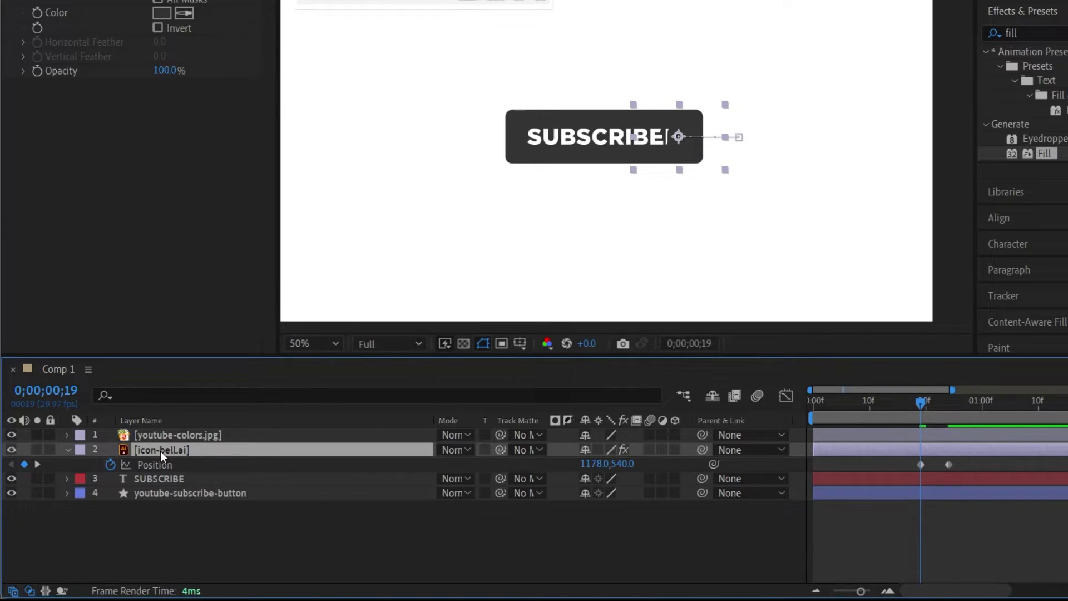
{"action": "left_click_drag", "start_coordinate": [161, 452], "coordinate": [161, 499]}
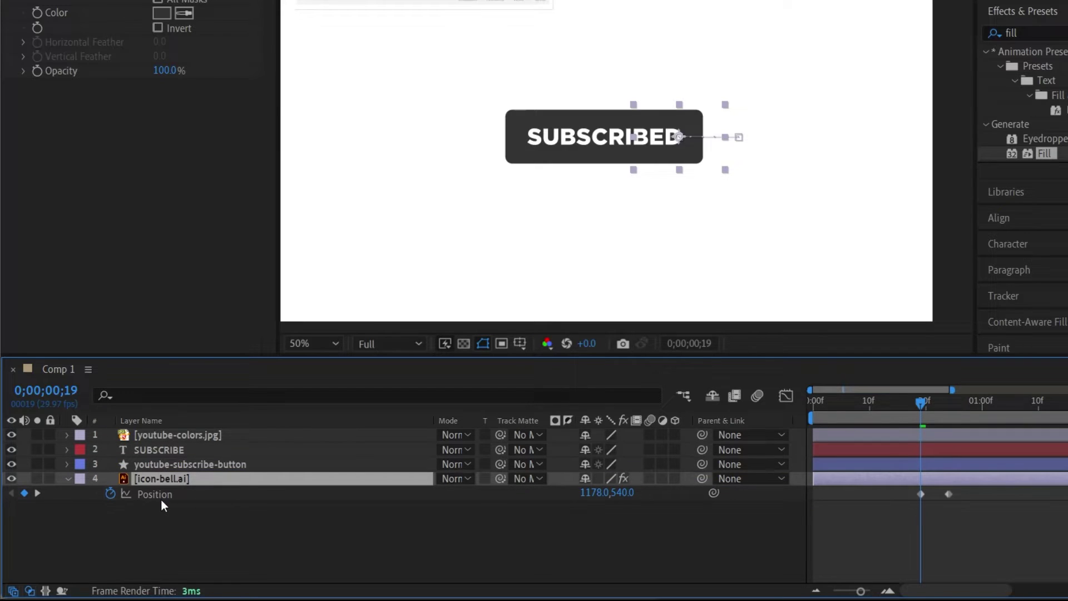
{"action": "left_click", "coordinate": [908, 404]}
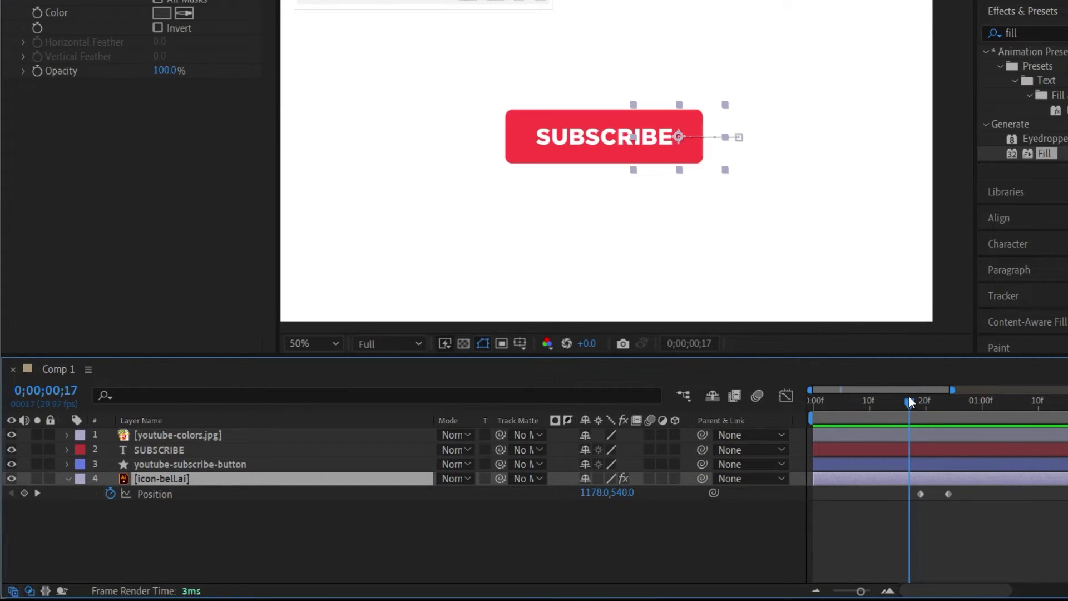
{"action": "key", "text": "space"}
{"action": "key", "text": "ctrl+bracketright"}
{"action": "key", "text": "ctrl+bracketright"}
{"action": "scroll", "coordinate": [561, 173], "scroll_direction": "up", "scroll_amount": 3}
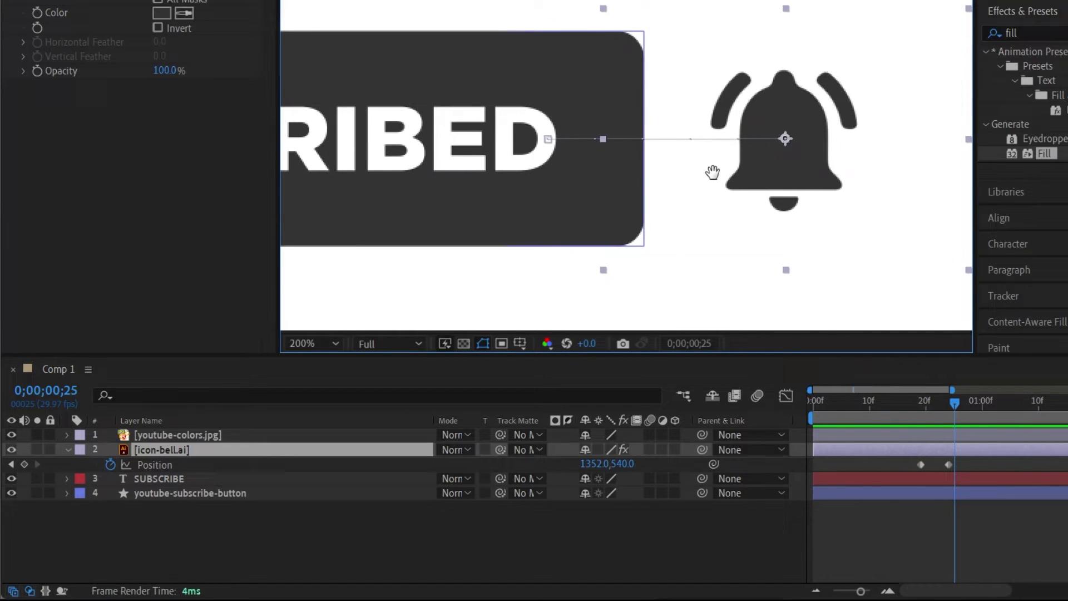
{"action": "left_click_drag", "start_coordinate": [834, 141], "coordinate": [827, 141]}
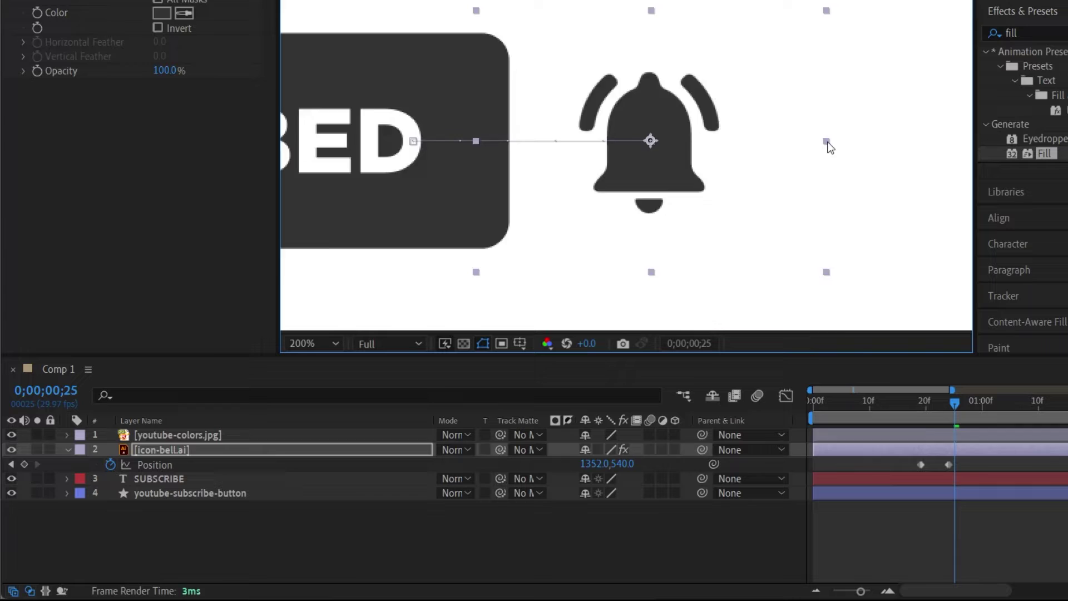
{"action": "scroll", "coordinate": [606, 193], "scroll_direction": "down", "scroll_amount": 2}
Apply Easy Ease to the bell's Position keyframes.
{"action": "left_click", "coordinate": [954, 402]}
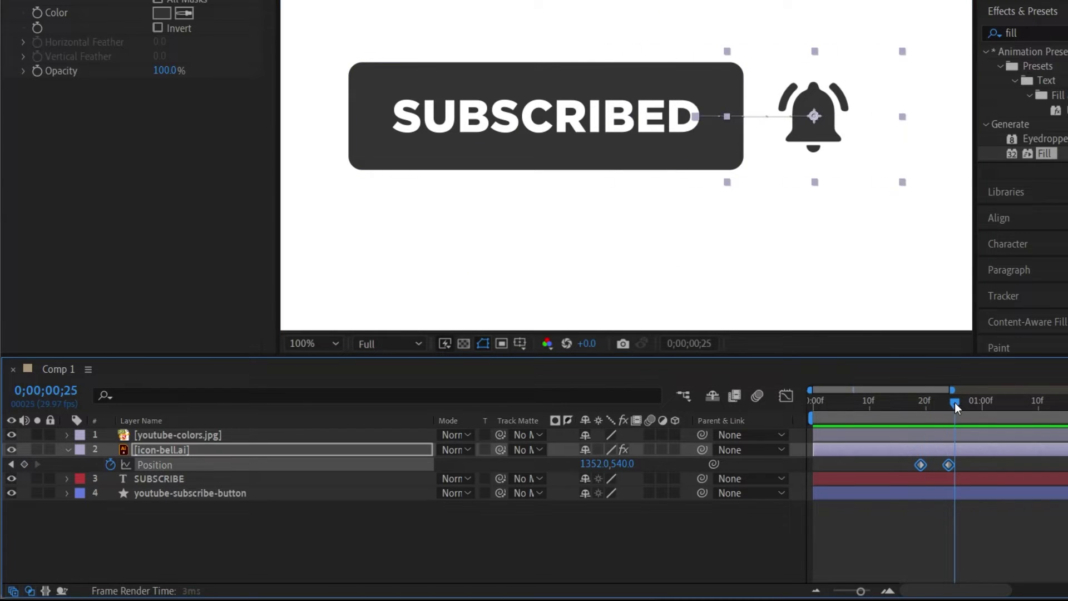
{"action": "left_click_drag", "start_coordinate": [954, 402], "coordinate": [948, 413]}
{"action": "right_click", "coordinate": [947, 464]}
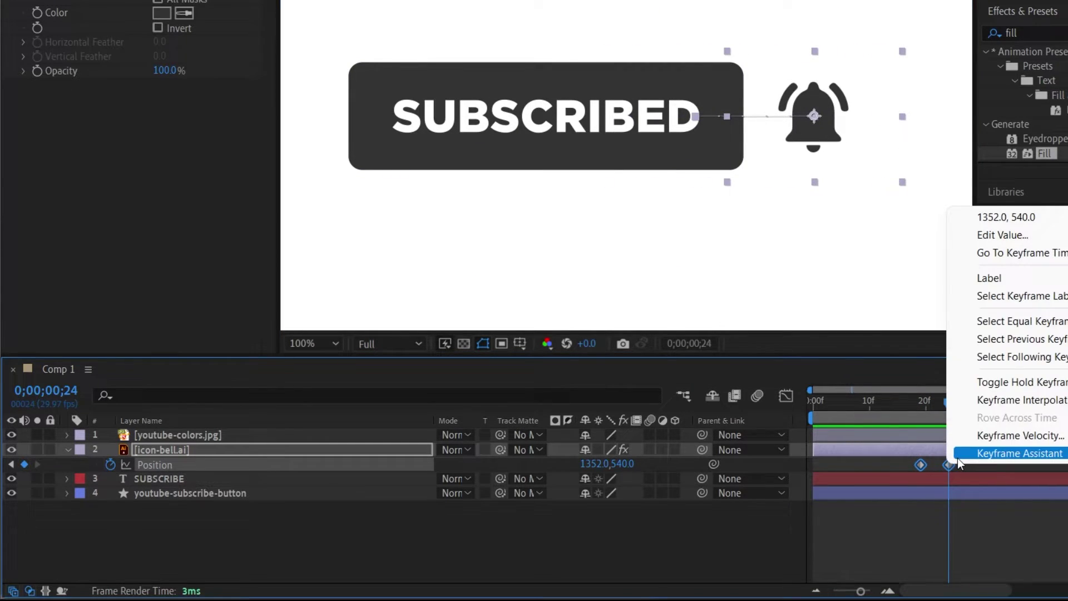
{"action": "left_click", "coordinate": [718, 345]}
Lengthen the ease in the Graph Editor, nudge the second keyframe later, and send the bell beneath the button.
{"action": "left_click", "coordinate": [785, 396]}
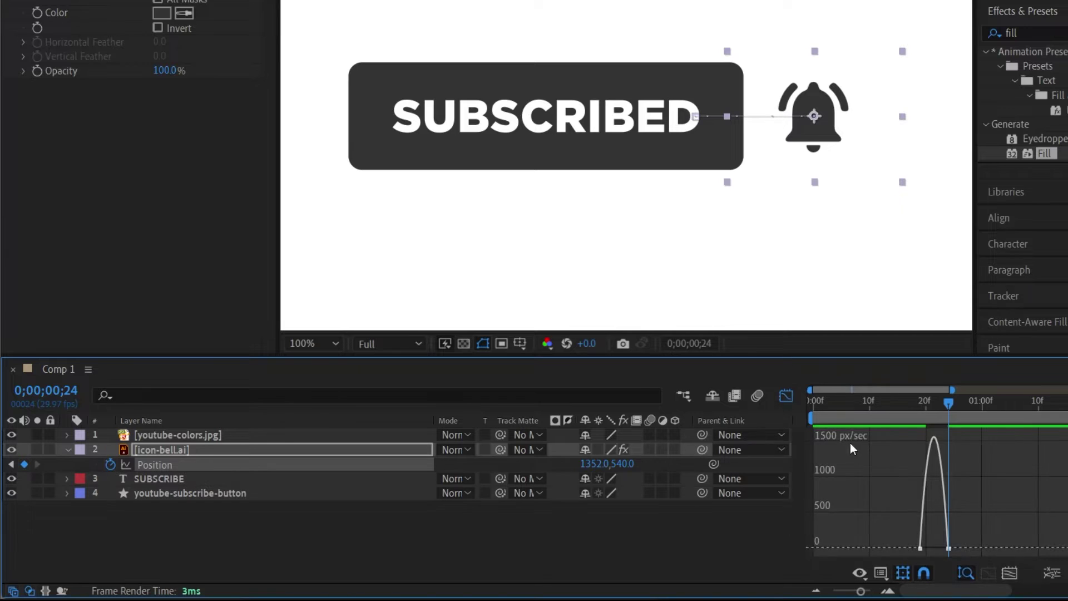
{"action": "left_click_drag", "start_coordinate": [937, 548], "coordinate": [928, 549]}
{"action": "mouse_move", "coordinate": [915, 425]}
{"action": "left_mouse_down"}
{"action": "mouse_move", "coordinate": [903, 424]}
{"action": "mouse_move", "coordinate": [957, 418]}
{"action": "left_mouse_up"}
{"action": "key", "text": "shift+F3"}
{"action": "left_click_drag", "start_coordinate": [952, 465], "coordinate": [985, 464]}
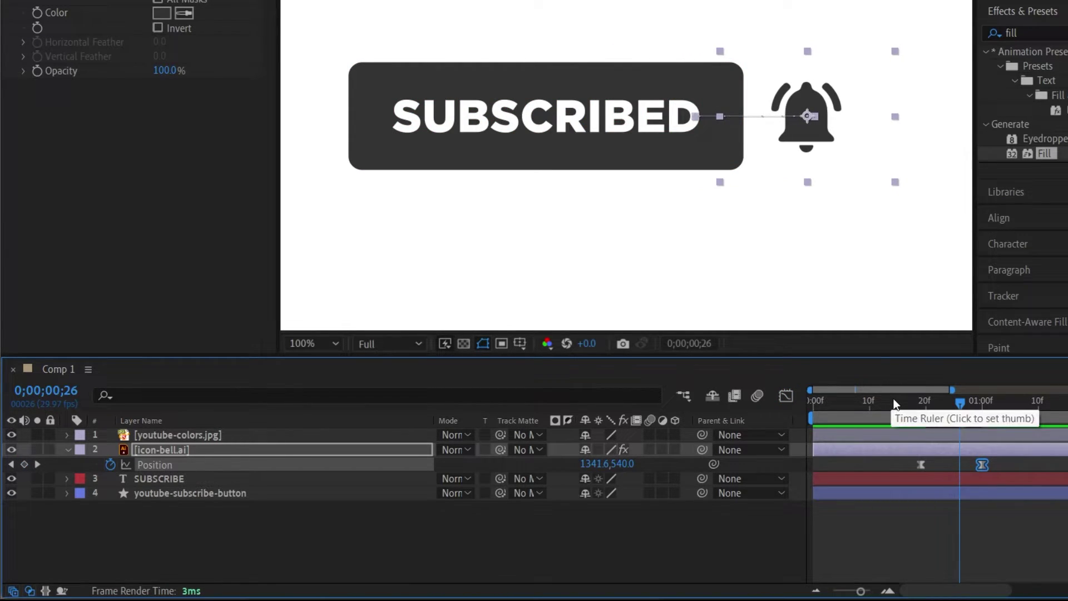
{"action": "mouse_move", "coordinate": [895, 404]}
{"action": "left_mouse_down"}
{"action": "mouse_move", "coordinate": [910, 404]}
{"action": "mouse_move", "coordinate": [800, 404]}
{"action": "mouse_move", "coordinate": [869, 404]}
{"action": "mouse_move", "coordinate": [812, 402]}
{"action": "mouse_move", "coordinate": [842, 401]}
{"action": "left_mouse_up"}
{"action": "key", "text": "ctrl+shift+bracketleft"}
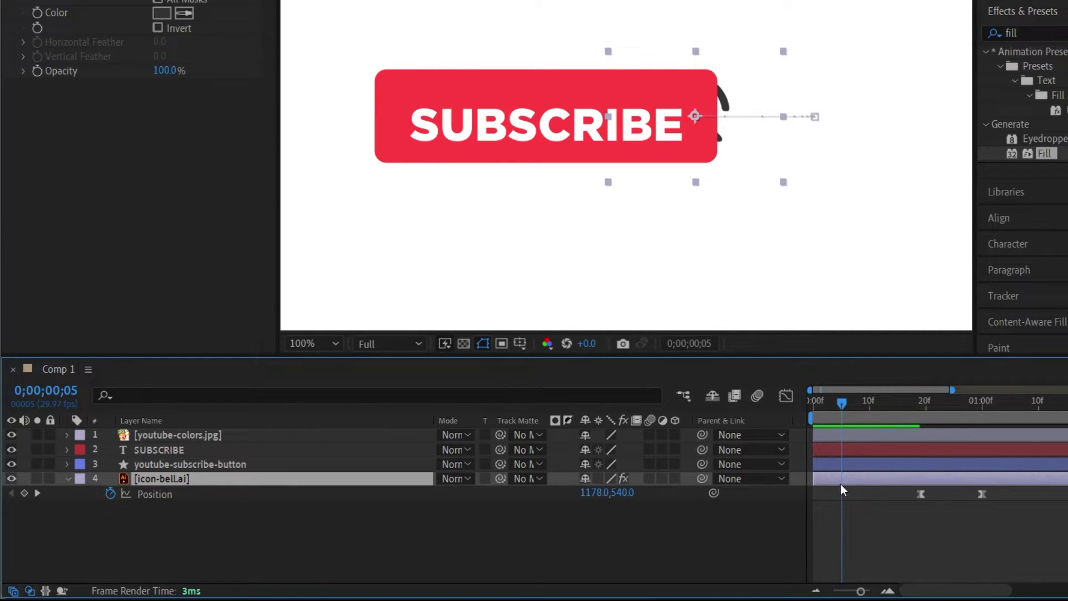
Shift the bell layer later and trim its in-point to the playhead.
{"action": "left_click_drag", "start_coordinate": [837, 482], "coordinate": [913, 480]}
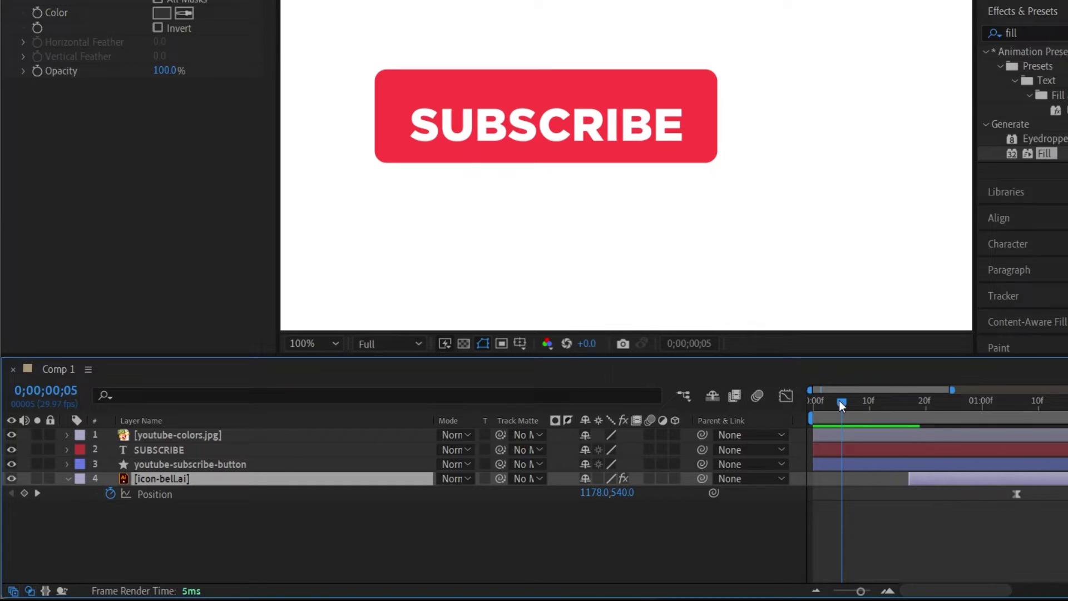
{"action": "left_click_drag", "start_coordinate": [839, 400], "coordinate": [891, 405]}
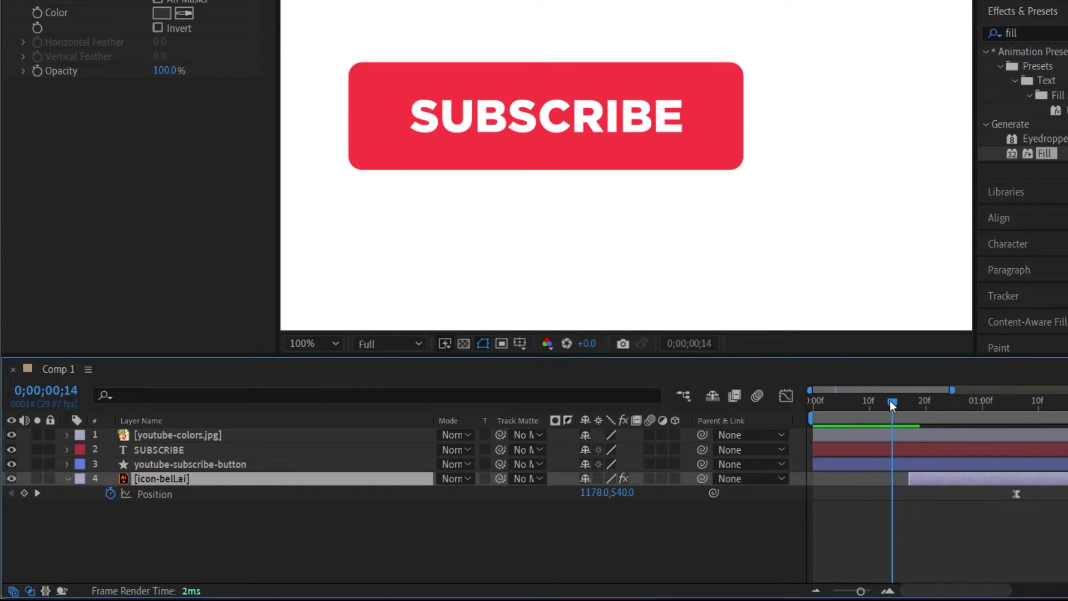
{"action": "left_click_drag", "start_coordinate": [932, 478], "coordinate": [922, 479]}
{"action": "right_click", "coordinate": [918, 480]}
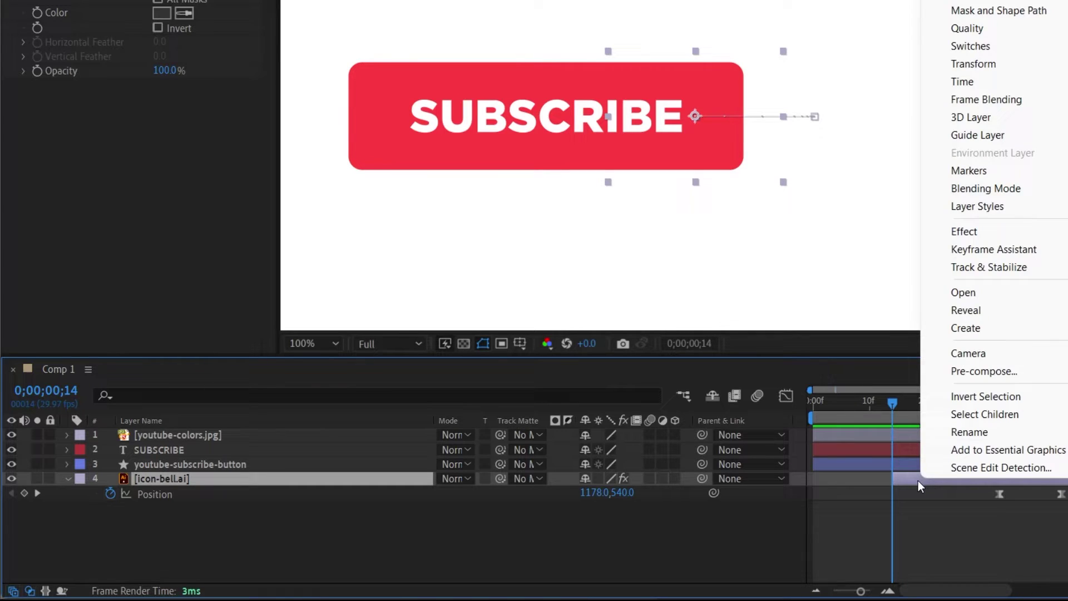
{"action": "key", "text": "Escape"}
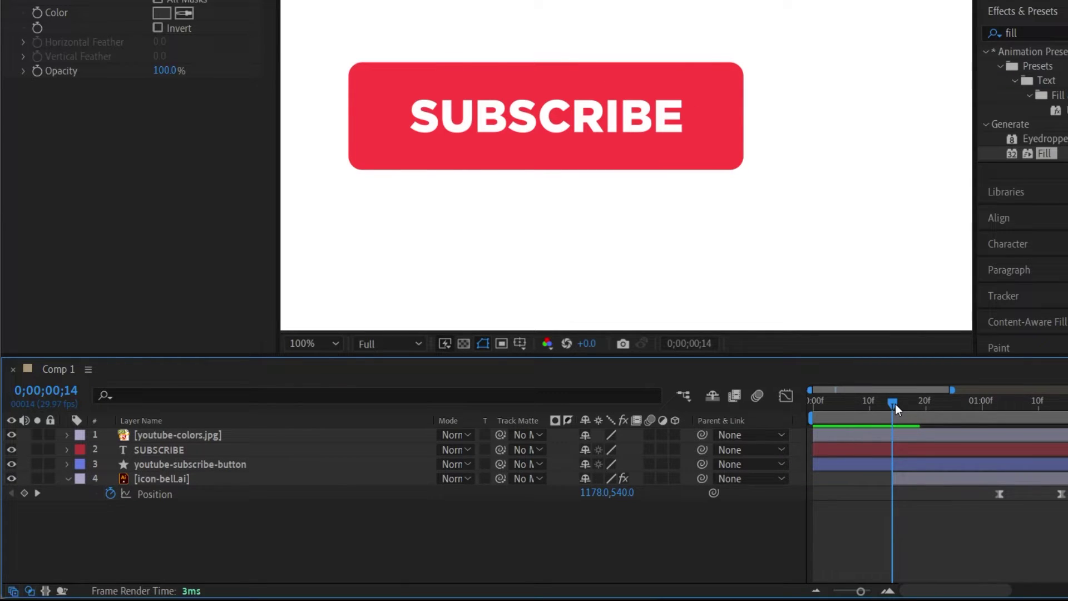
{"action": "key", "text": "alt+bracketleft"}
{"action": "left_click_drag", "start_coordinate": [896, 404], "coordinate": [815, 406]}
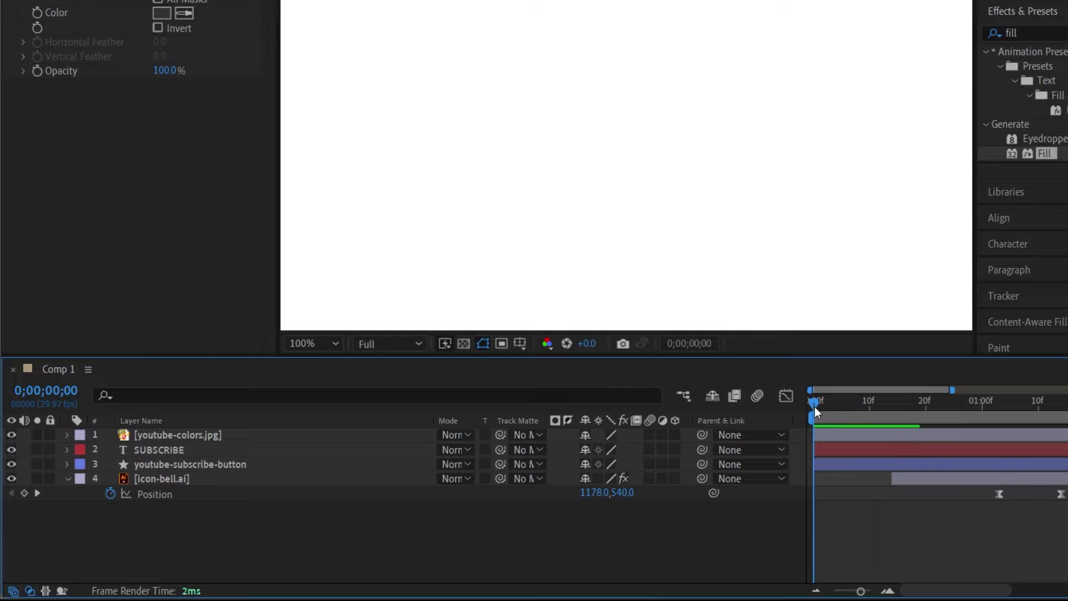
Preview the bell sliding out from frame 0, then reselect the bell layer.
{"action": "key", "text": "space"}
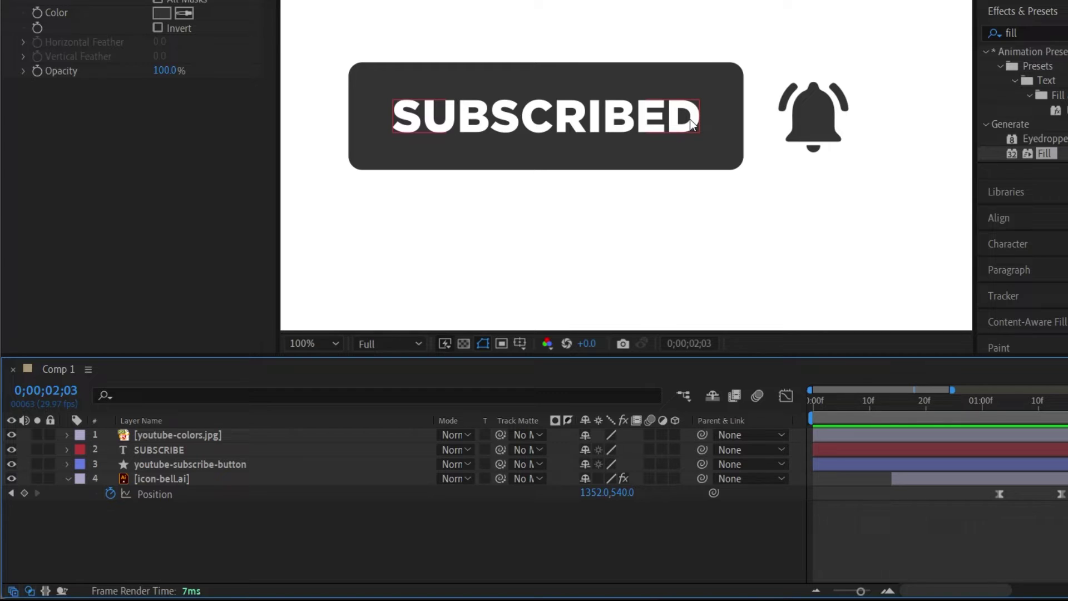
{"action": "key", "text": "space"}
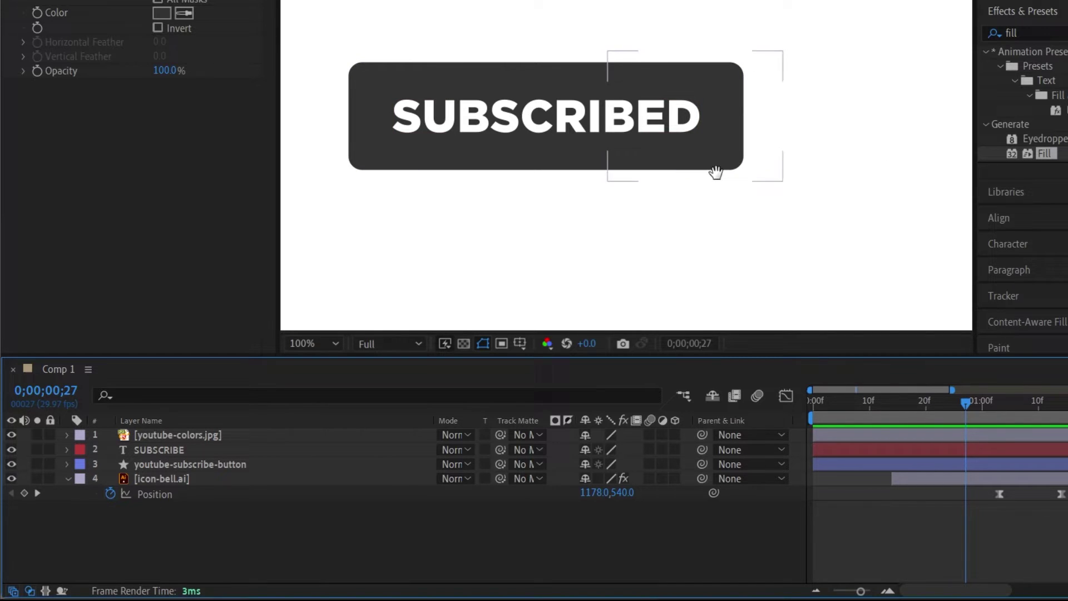
{"action": "left_click_drag", "start_coordinate": [716, 173], "coordinate": [589, 192]}
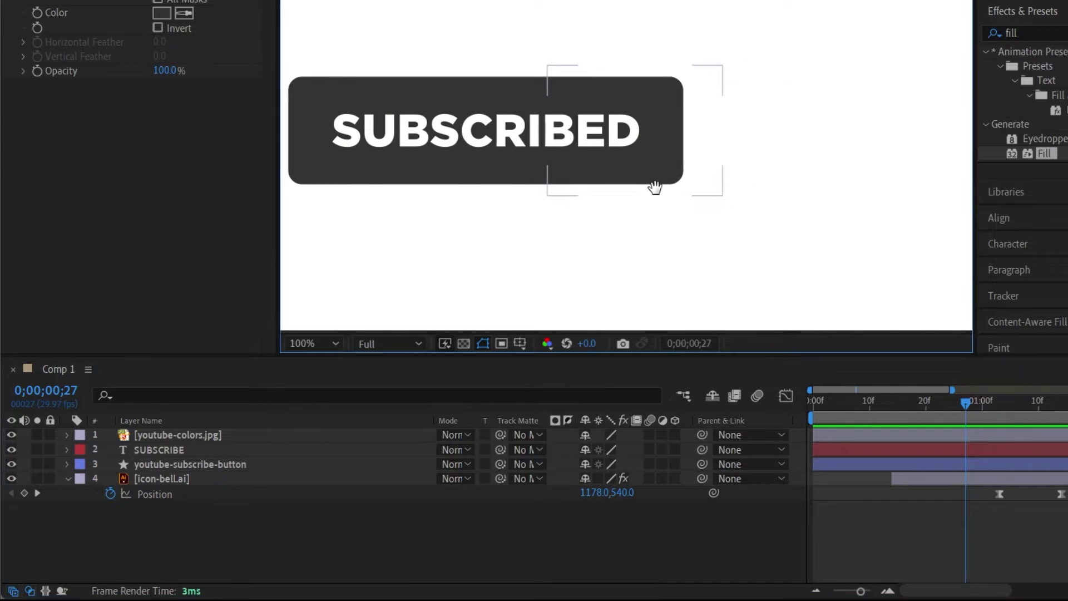
{"action": "left_click", "coordinate": [963, 401]}
{"action": "key", "text": "space"}
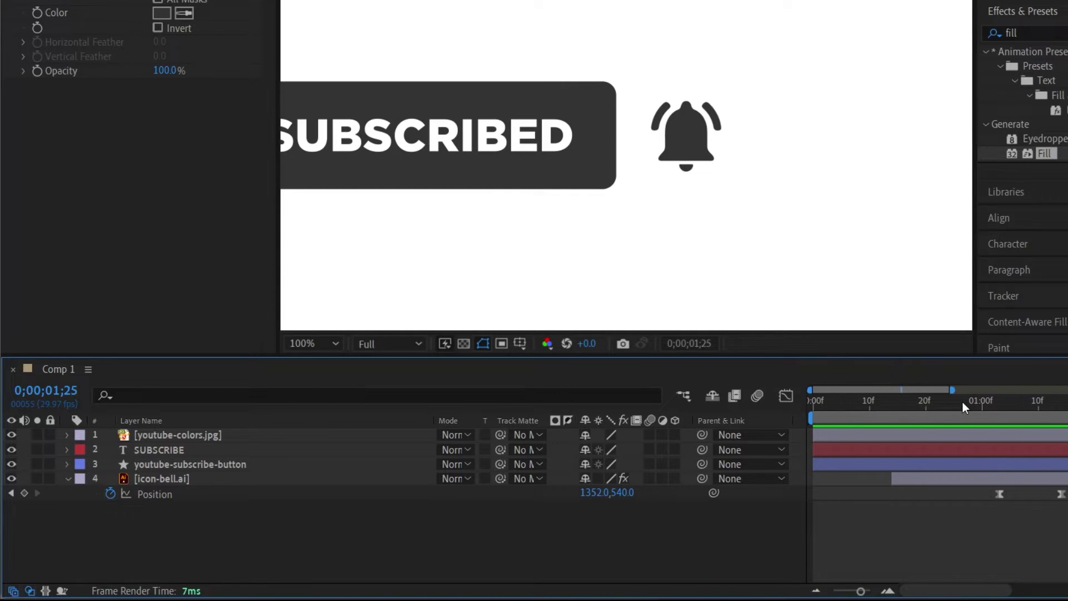
{"action": "key", "text": "space"}
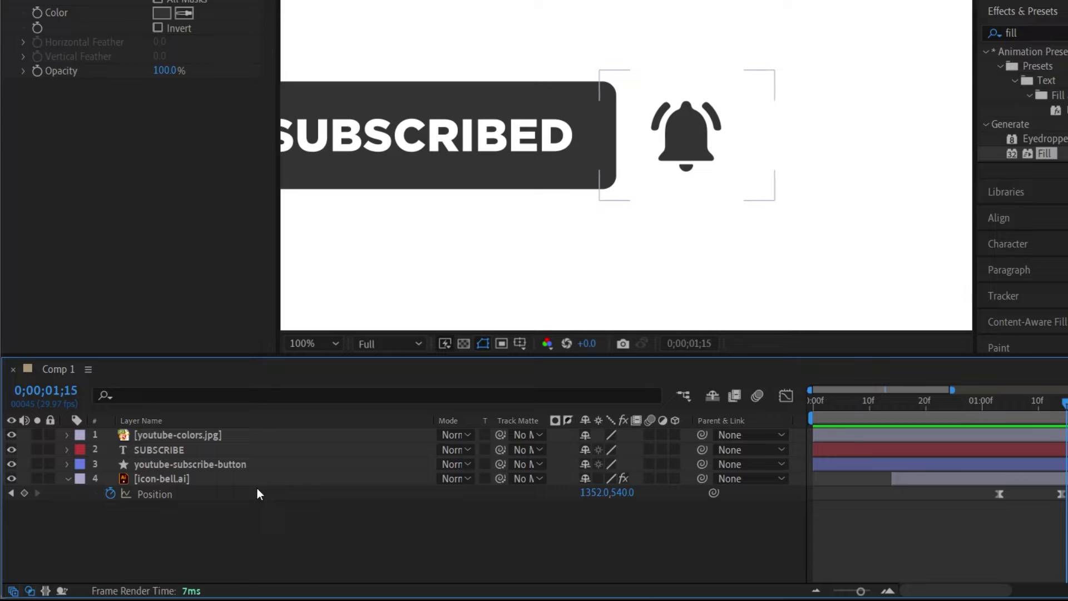
{"action": "left_click", "coordinate": [224, 481]}
Add Scale keyframes that briefly enlarge the bell to about 64% after it slides out.
{"action": "key", "text": "s"}
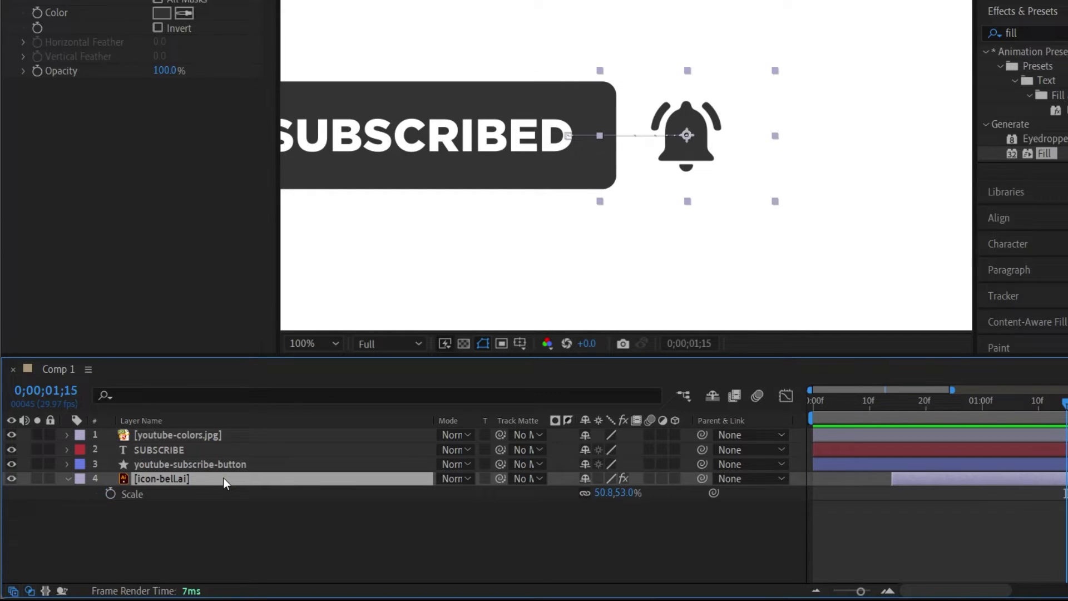
{"action": "key", "text": "Page_Up"}
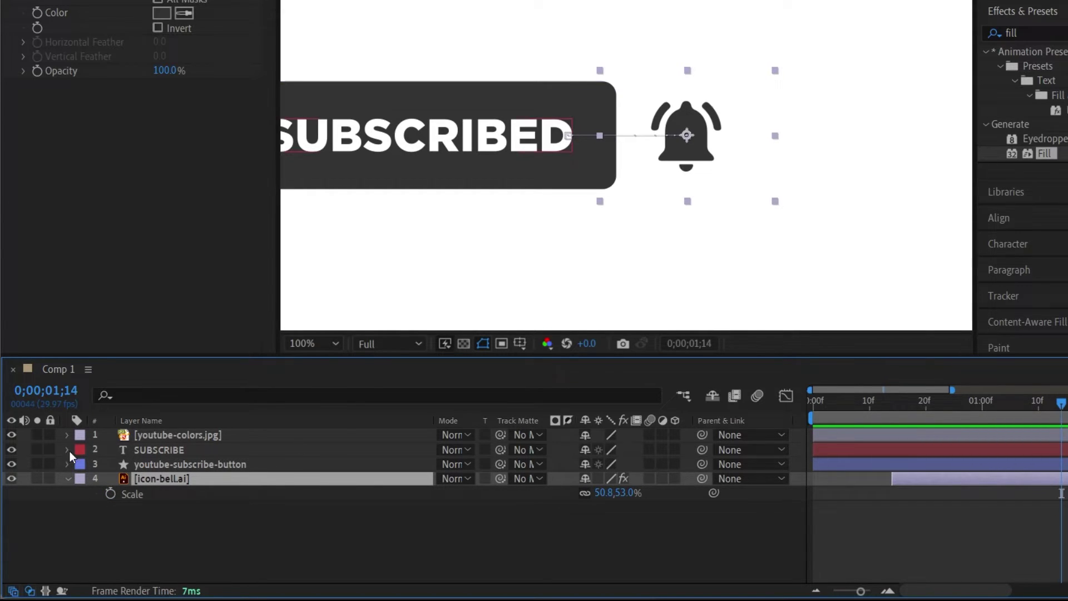
{"action": "left_click", "coordinate": [110, 495]}
{"action": "key", "text": "Page_Down"}
{"action": "key", "text": "Page_Down"}
{"action": "key", "text": "Page_Down"}
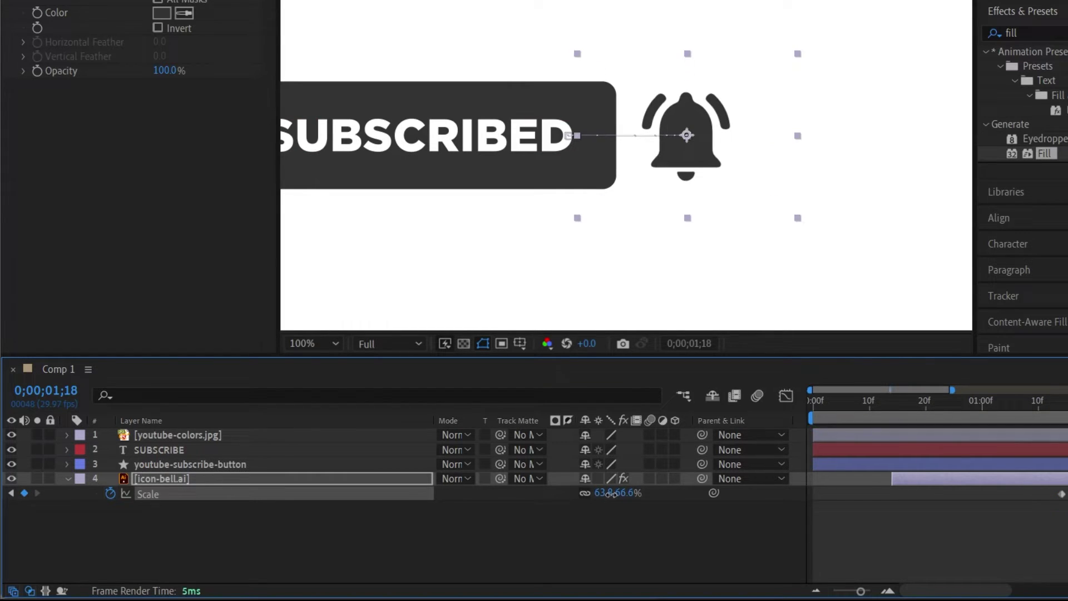
Show the bell's Position alongside Scale and select the two Scale keyframes to compare them.
{"action": "left_click", "coordinate": [192, 478]}
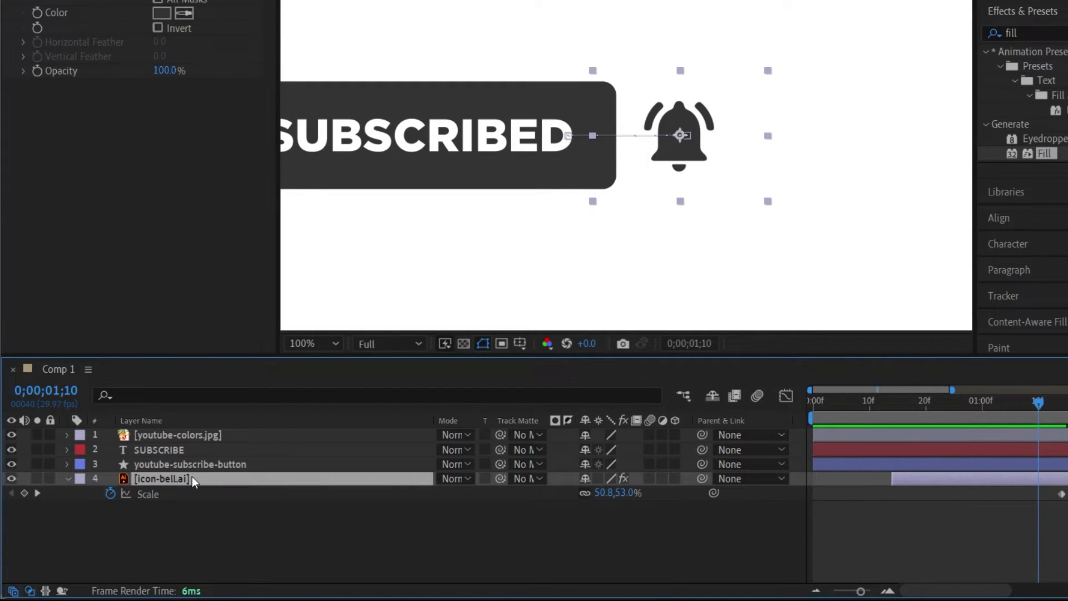
{"action": "key", "text": "shift+p"}
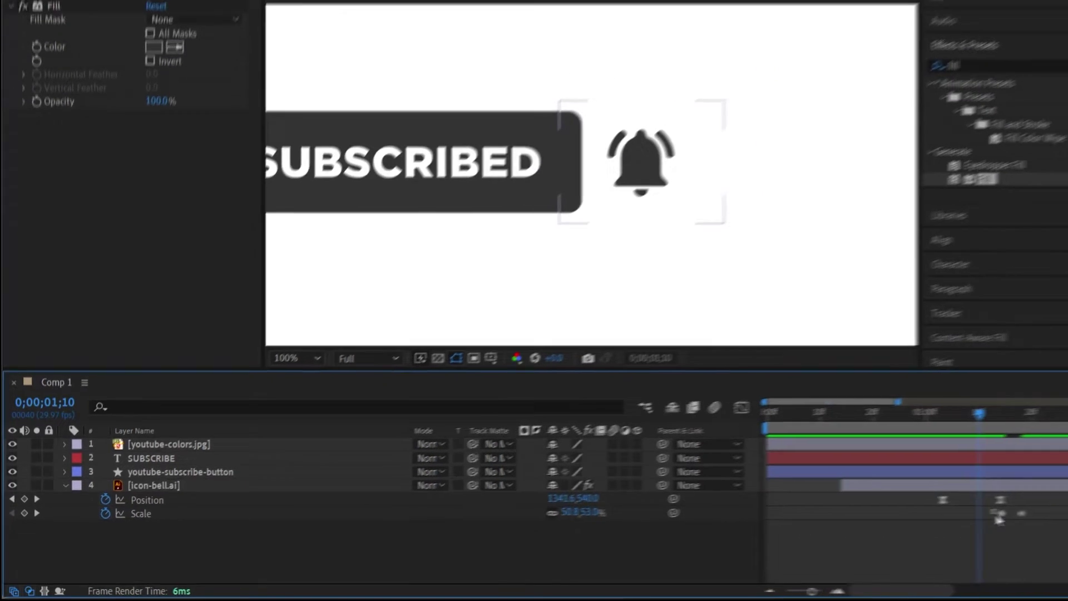
{"action": "left_click_drag", "start_coordinate": [851, 519], "coordinate": [884, 532]}
{"action": "left_click_drag", "start_coordinate": [844, 441], "coordinate": [876, 458]}
Keyframe the bell's Rotation at -5°, +5°, -5°, +5° and 0° every two frames.
{"action": "key", "text": "r"}
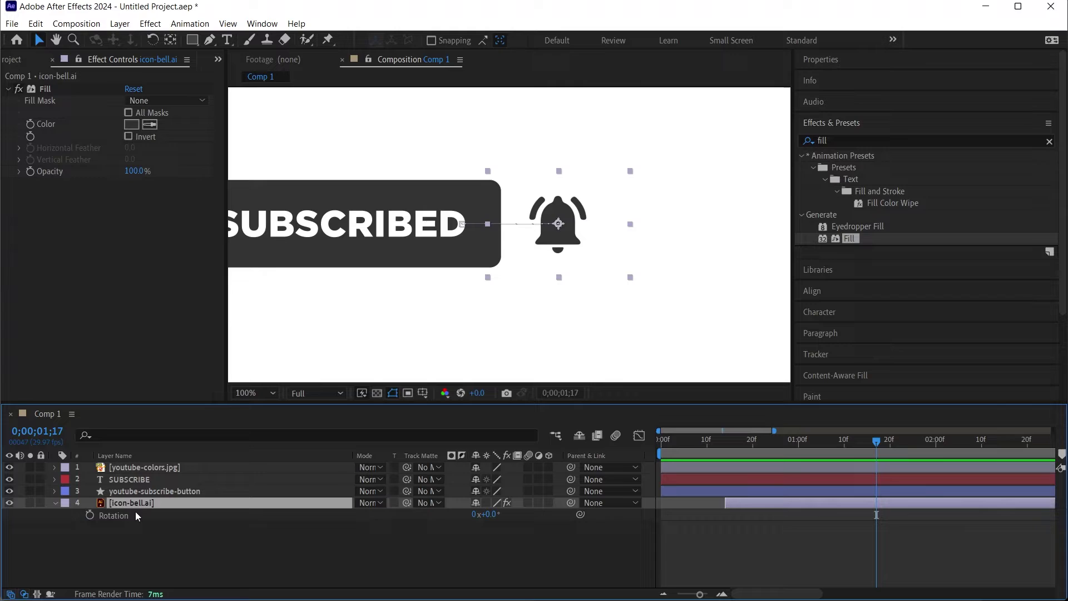
{"action": "left_click", "coordinate": [89, 515]}
{"action": "left_click_drag", "start_coordinate": [488, 514], "coordinate": [467, 514]}
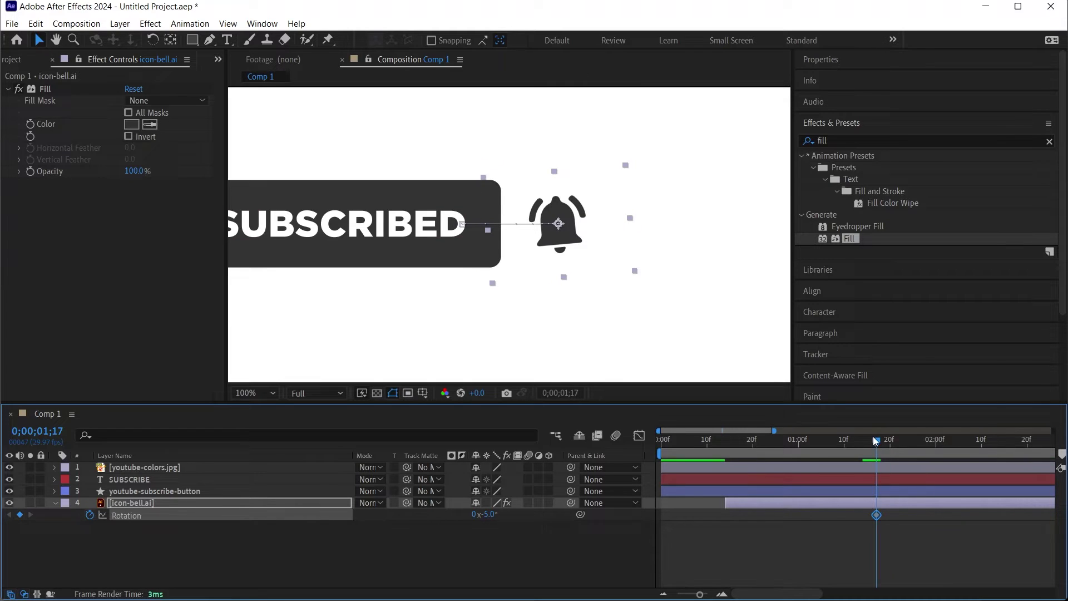
{"action": "left_click_drag", "start_coordinate": [875, 442], "coordinate": [887, 441]}
{"action": "left_click_drag", "start_coordinate": [487, 514], "coordinate": [491, 514]}
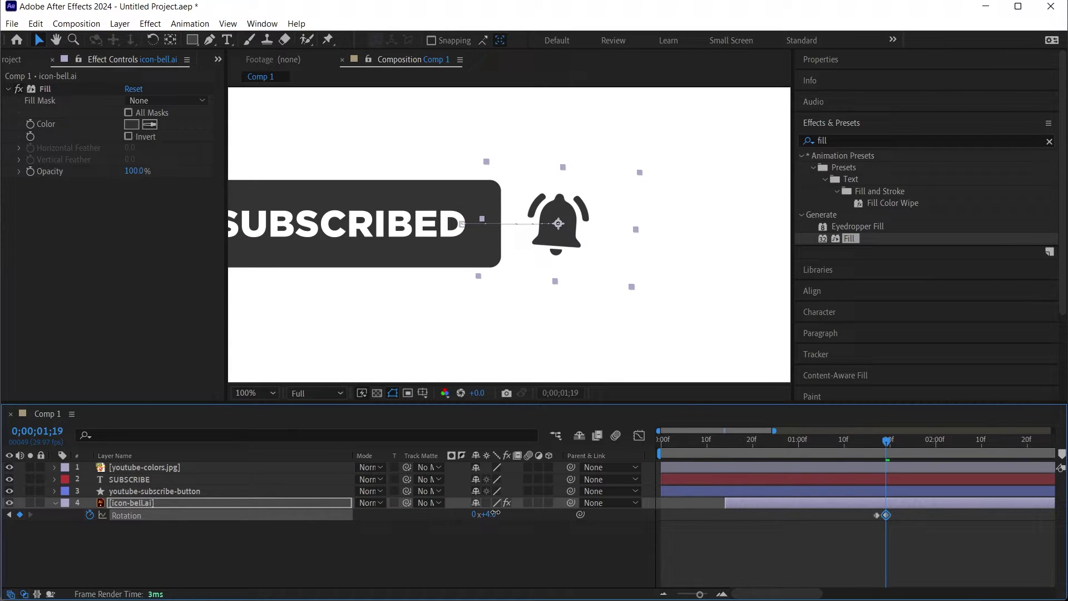
{"action": "left_click", "coordinate": [895, 439]}
{"action": "key", "text": "ctrl+v"}
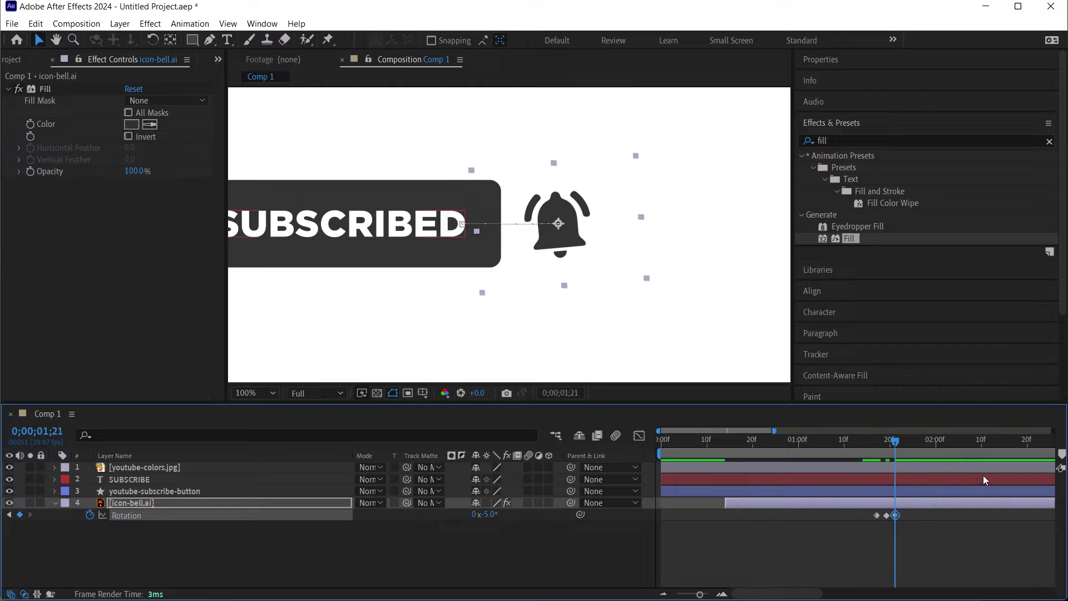
{"action": "left_click", "coordinate": [904, 440]}
{"action": "key", "text": "ctrl+v"}
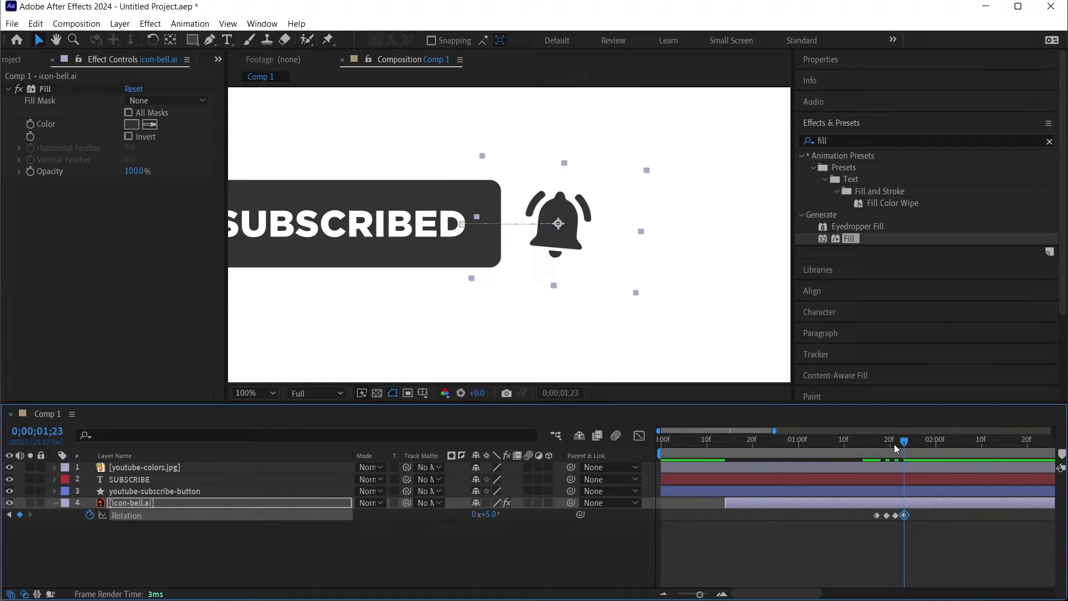
{"action": "left_click", "coordinate": [913, 440]}
{"action": "left_click", "coordinate": [493, 515]}
{"action": "key", "text": "Return"}
Add a 0° Rotation keyframe at the wiggle's start and scrub through the slide-back.
{"action": "left_click", "coordinate": [867, 440]}
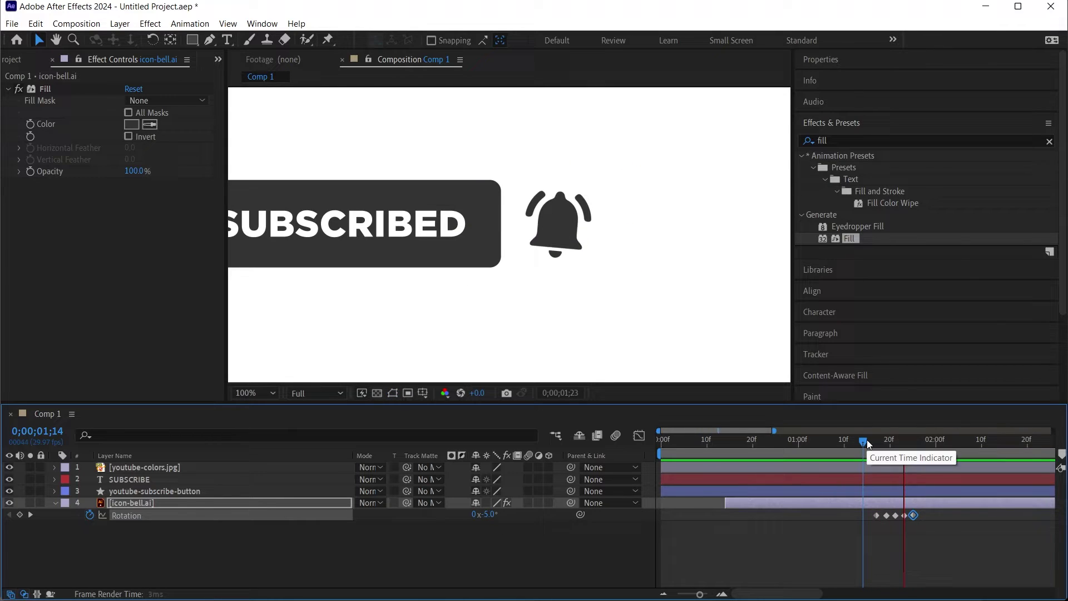
{"action": "left_click", "coordinate": [144, 504]}
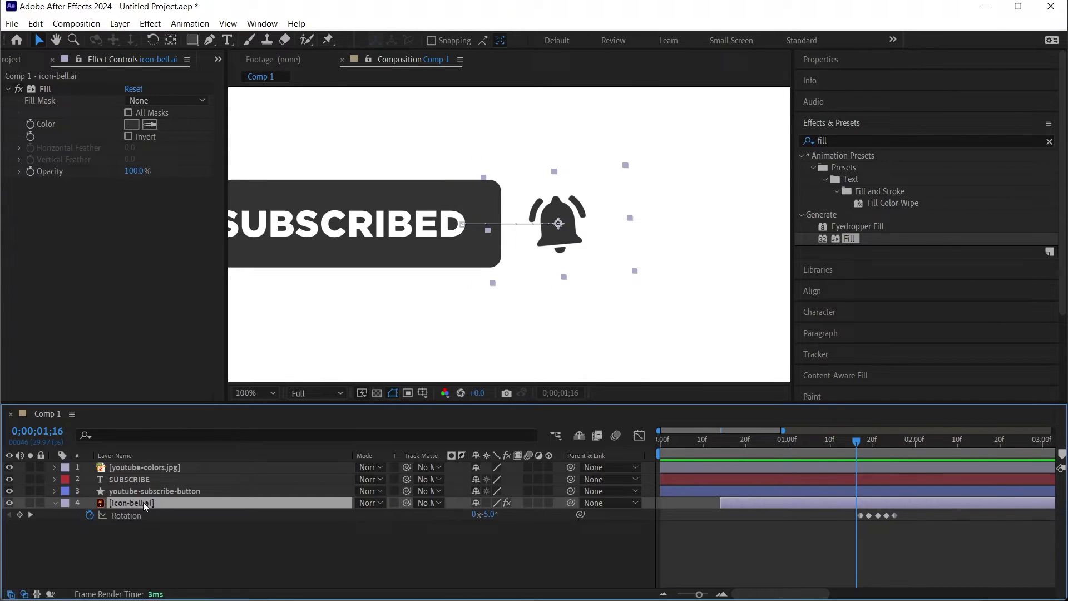
{"action": "key", "text": "shift+p"}
{"action": "key", "text": "shift+s"}
{"action": "left_click", "coordinate": [818, 440]}
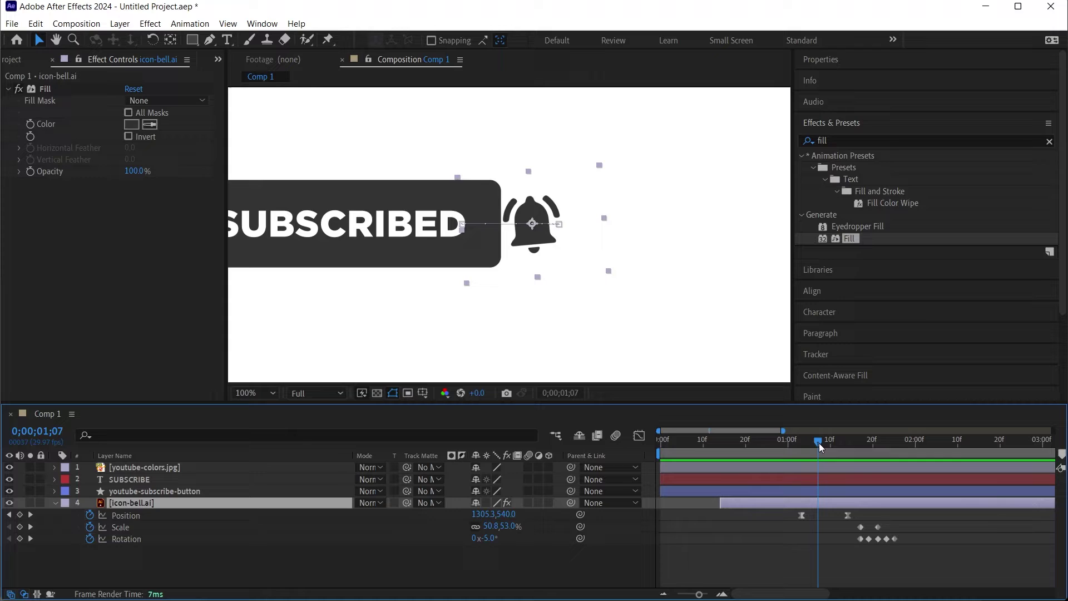
{"action": "left_click_drag", "start_coordinate": [841, 442], "coordinate": [856, 447]}
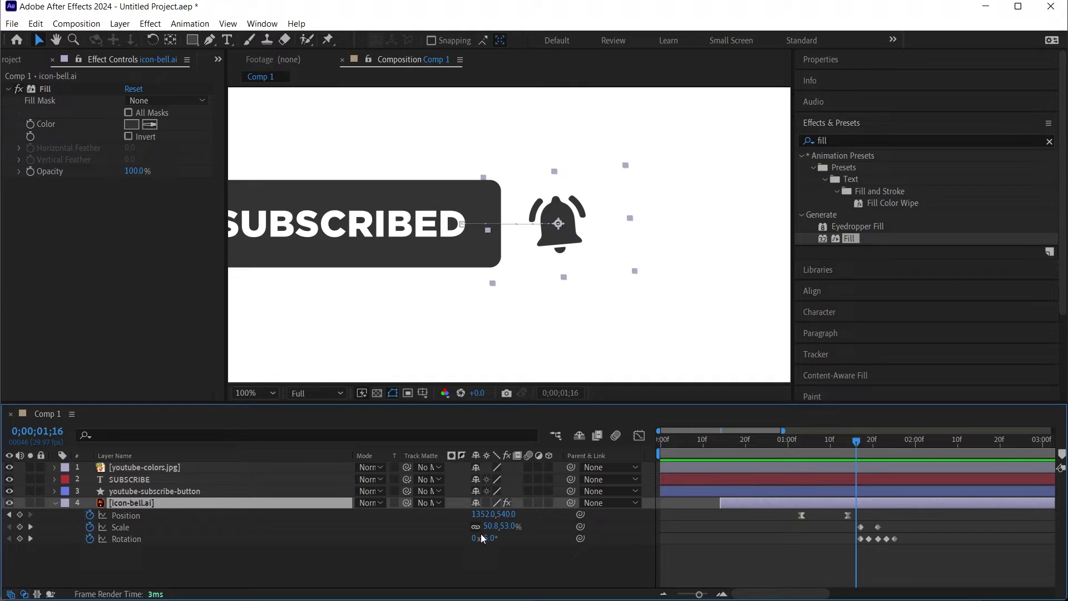
{"action": "type", "text": "0"}
{"action": "key", "text": "Return"}
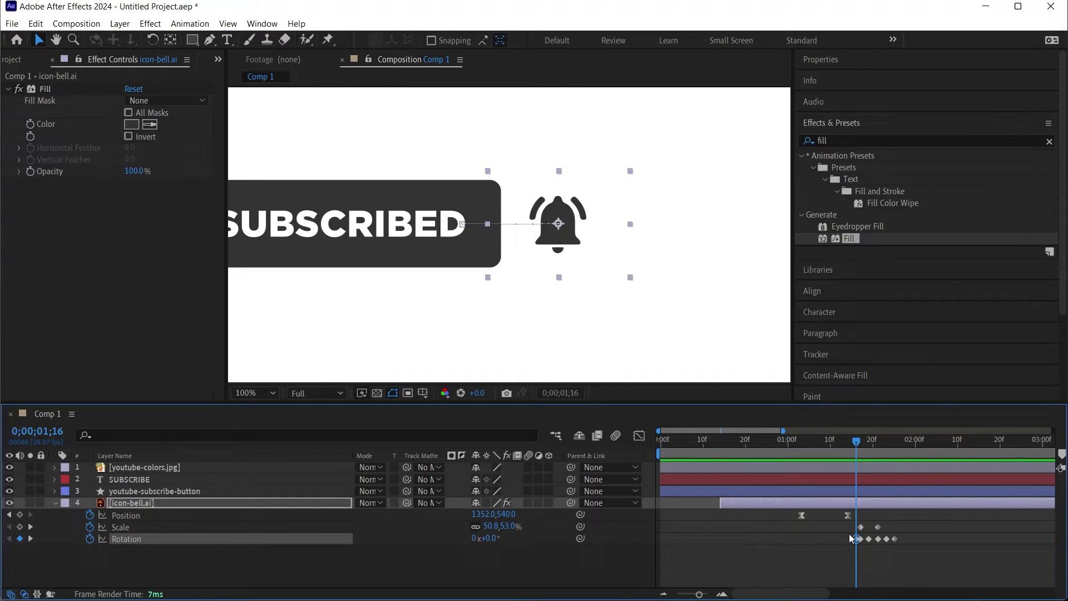
{"action": "mouse_move", "coordinate": [812, 445]}
{"action": "left_mouse_down"}
{"action": "mouse_move", "coordinate": [800, 449]}
{"action": "mouse_move", "coordinate": [878, 445]}
{"action": "left_mouse_up"}
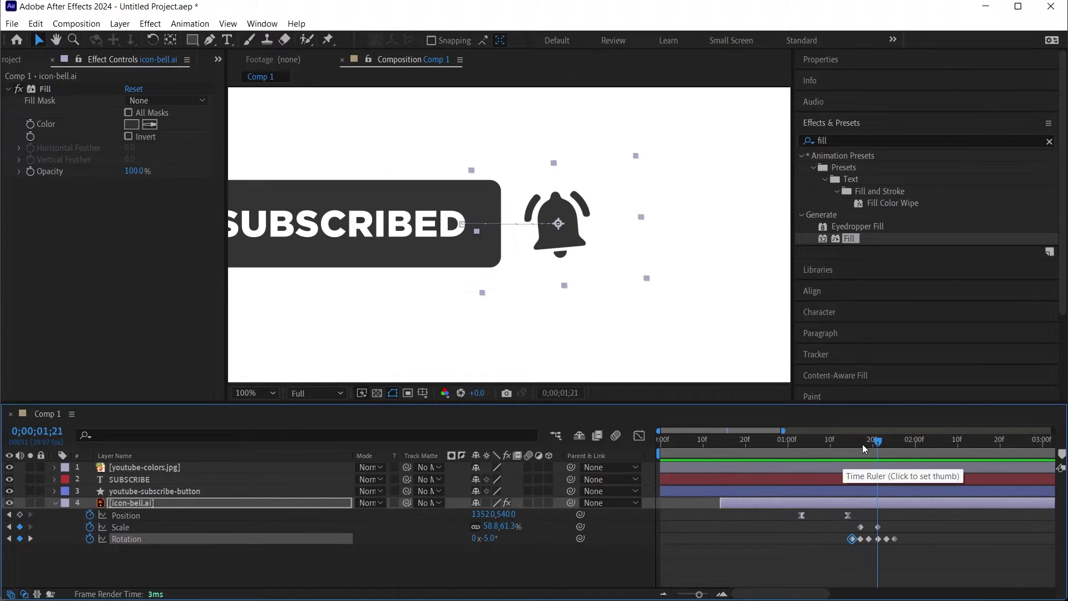
Turn on composition and bell-layer motion blur, then scrub the wiggle to check the smear.
{"action": "left_click", "coordinate": [616, 436]}
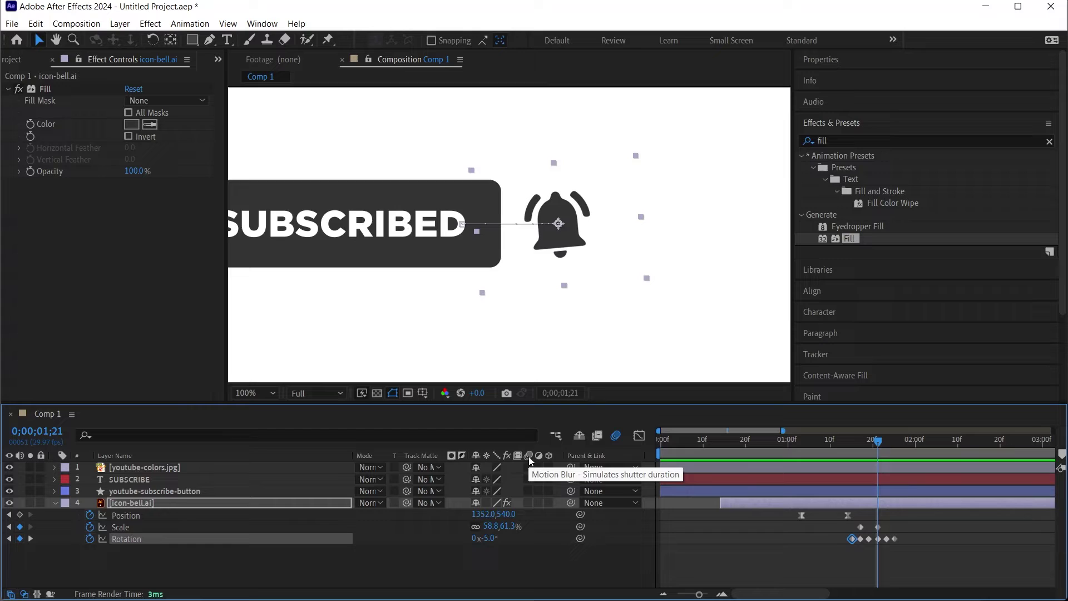
{"action": "left_click", "coordinate": [529, 503]}
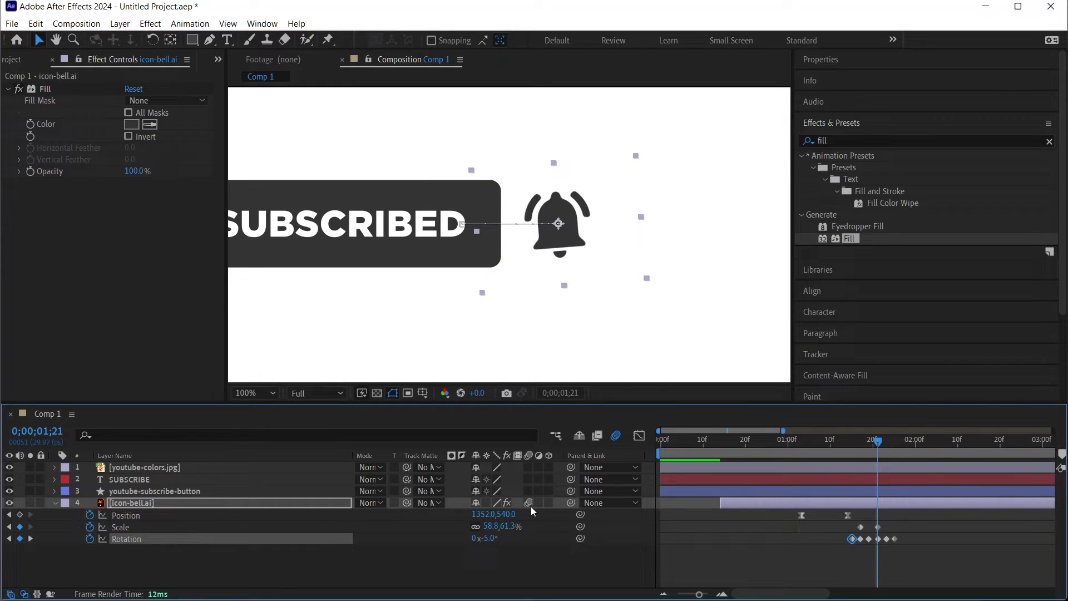
{"action": "left_click_drag", "start_coordinate": [889, 441], "coordinate": [872, 441]}
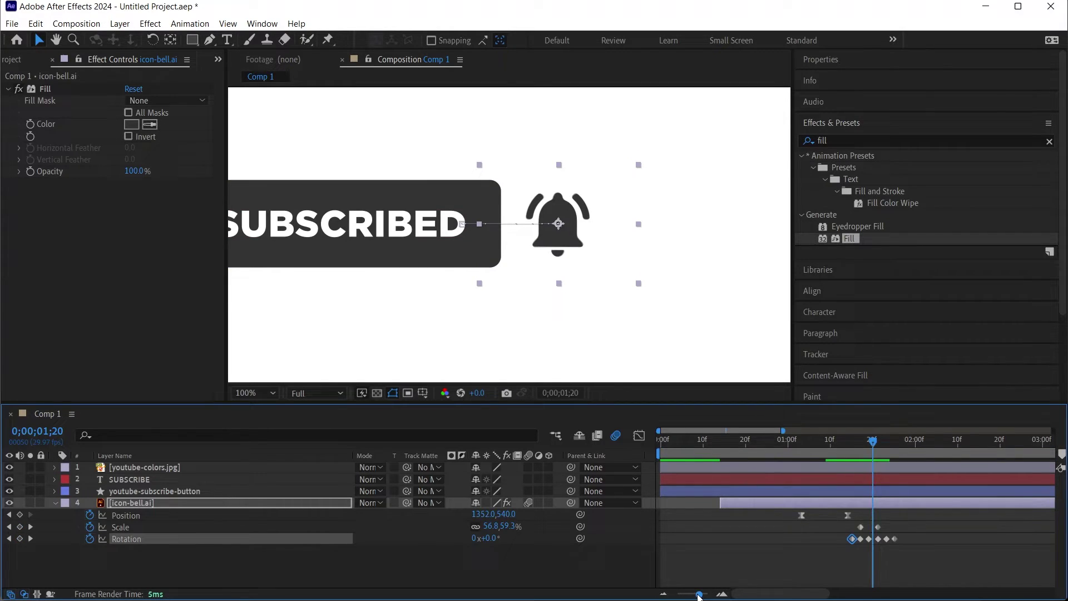
{"action": "left_click_drag", "start_coordinate": [699, 596], "coordinate": [707, 594]}
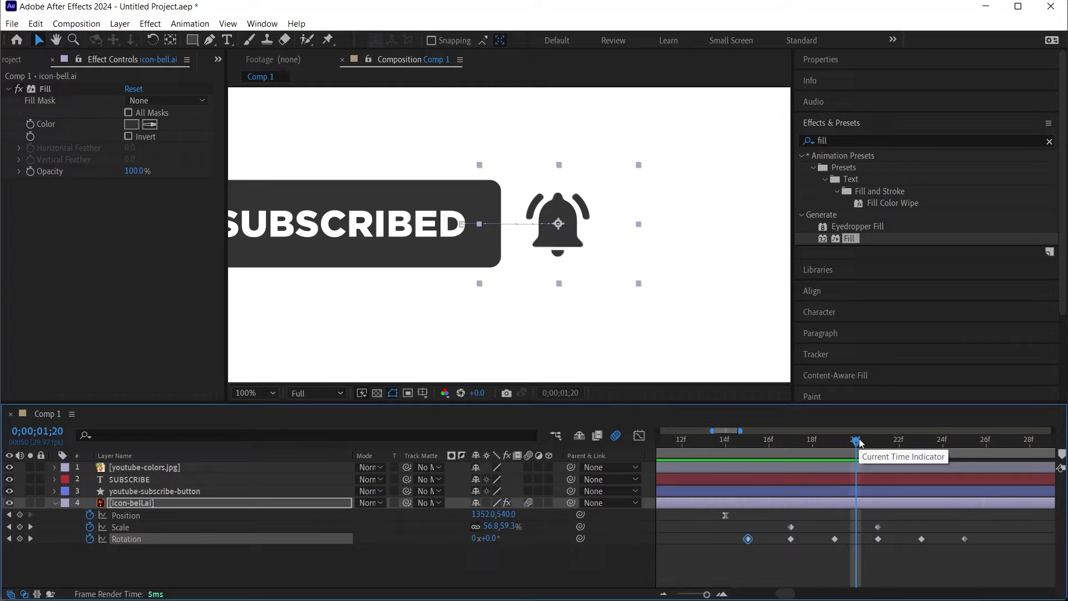
{"action": "left_click_drag", "start_coordinate": [860, 441], "coordinate": [835, 441]}
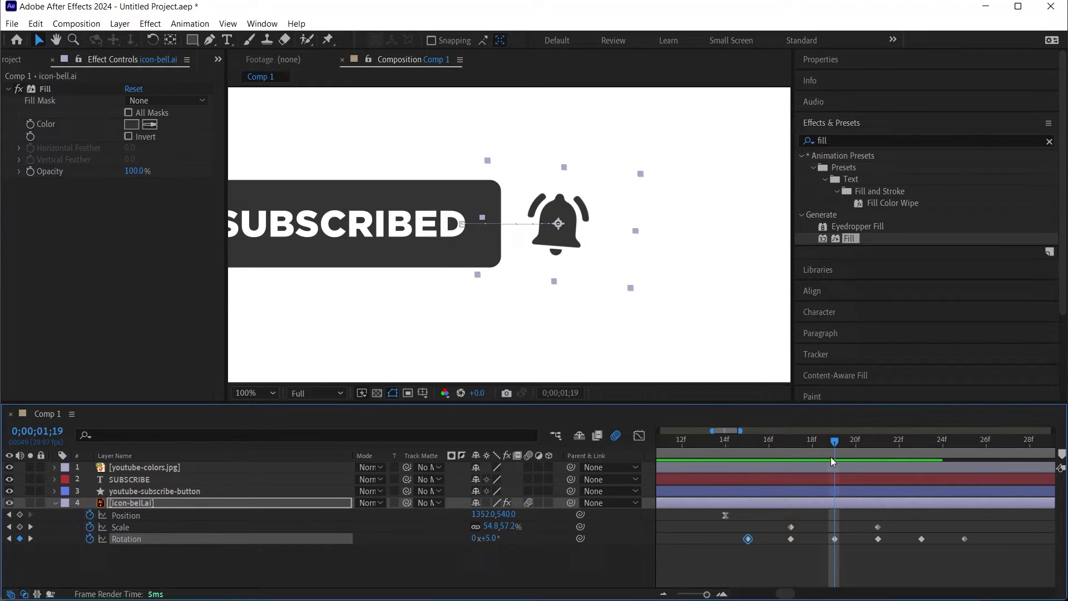
{"action": "left_click_drag", "start_coordinate": [707, 595], "coordinate": [701, 596]}
{"action": "left_click_drag", "start_coordinate": [830, 441], "coordinate": [765, 442]}
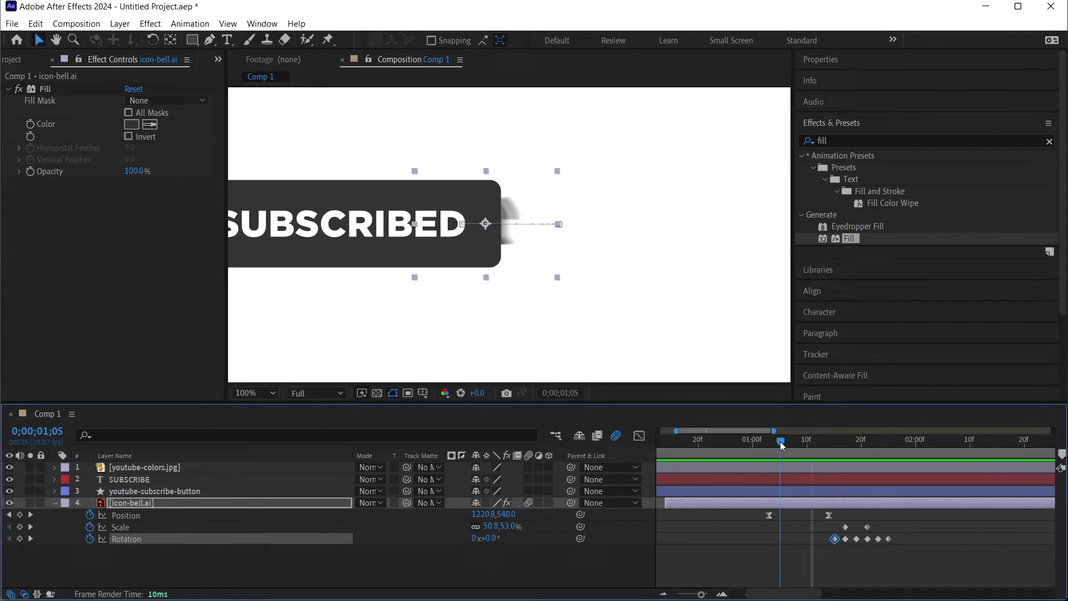
Set the viewer magnification to Fit and jump back to the bell's animation.
{"action": "left_click", "coordinate": [256, 392]}
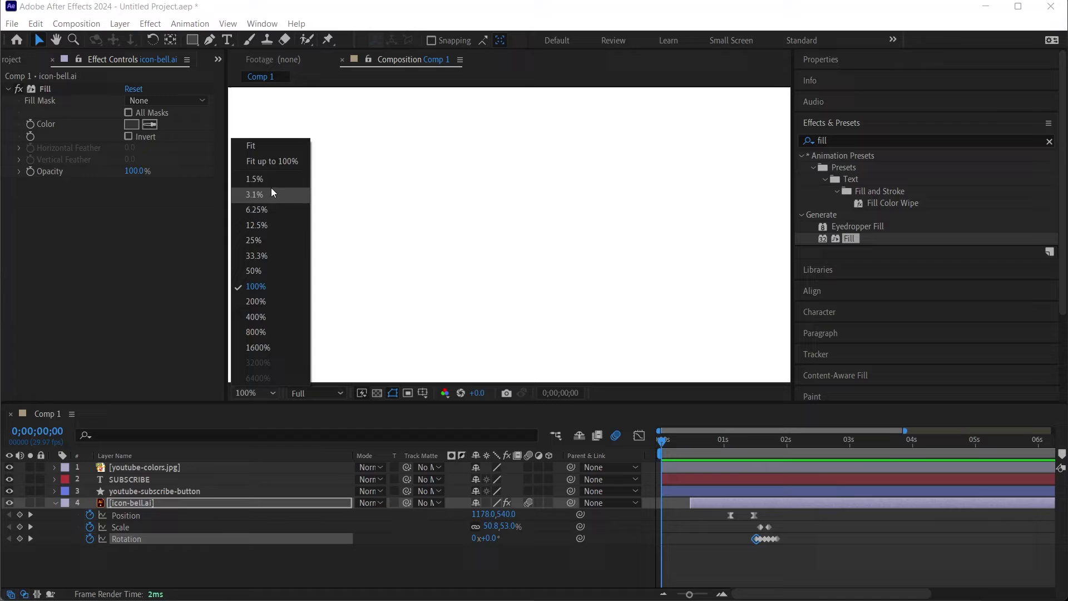
{"action": "left_click", "coordinate": [259, 148]}
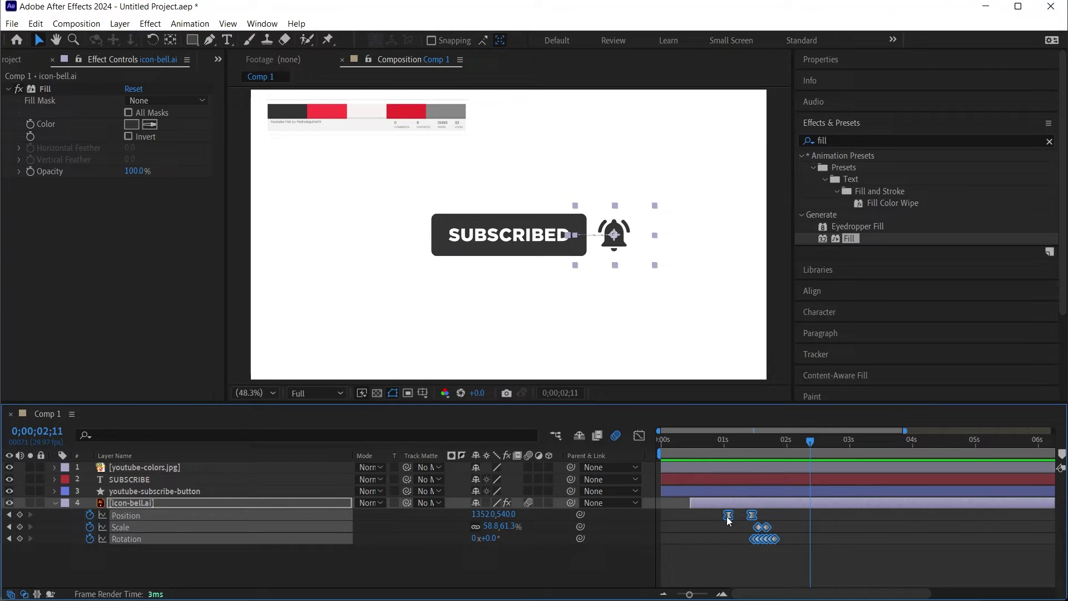
{"action": "left_click", "coordinate": [703, 441]}
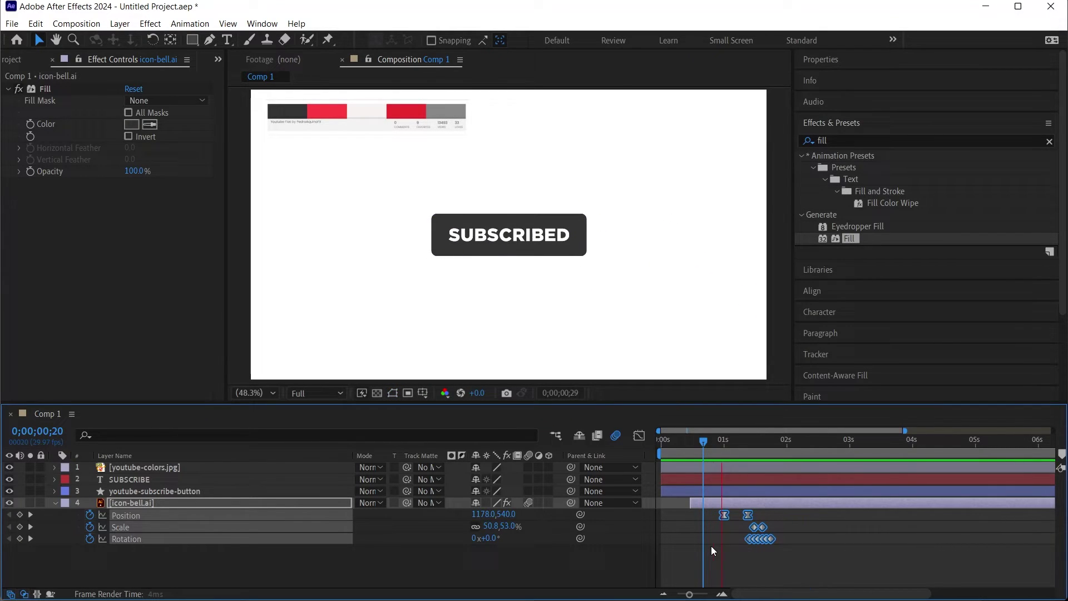
Drag the bell's keyframes a few frames earlier and preview the new timing.
{"action": "left_click_drag", "start_coordinate": [722, 515], "coordinate": [709, 516]}
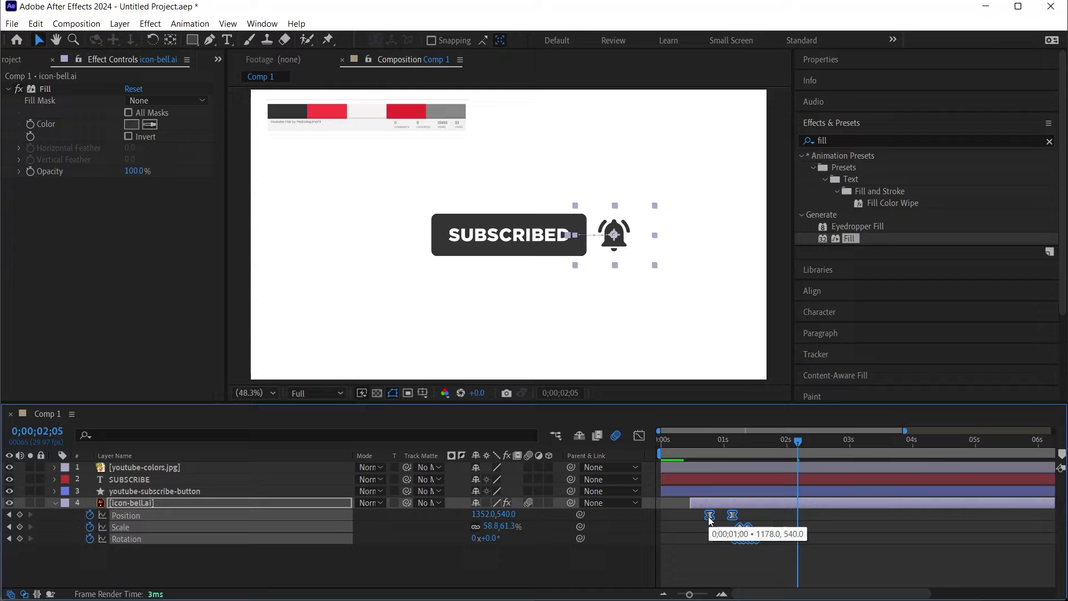
{"action": "left_click", "coordinate": [678, 441]}
{"action": "left_click_drag", "start_coordinate": [672, 441], "coordinate": [712, 440]}
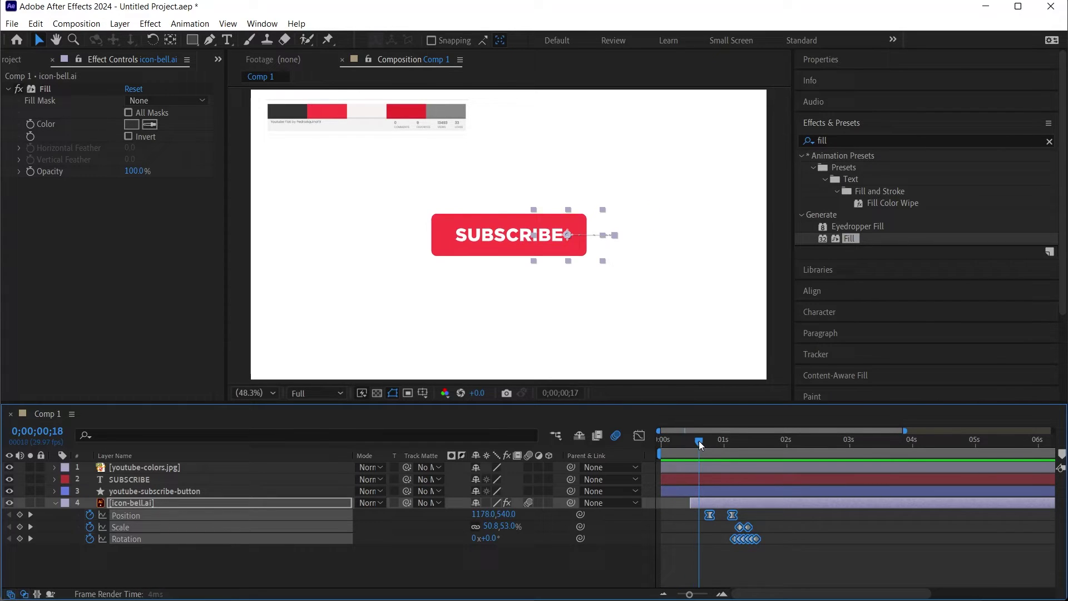
{"action": "key", "text": "space"}
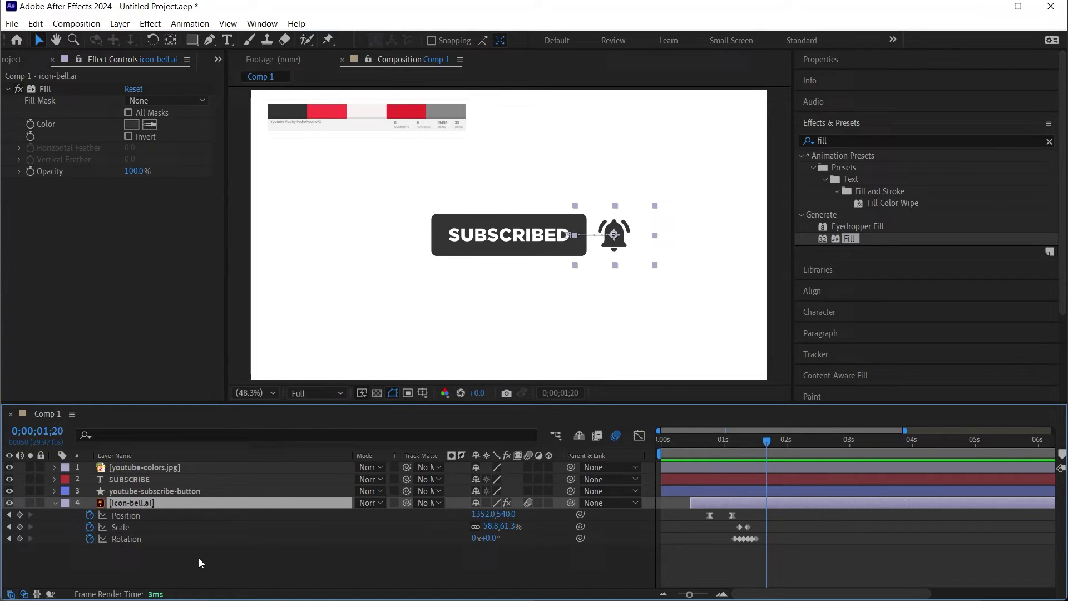
{"action": "left_click", "coordinate": [132, 479], "text": "shift"}
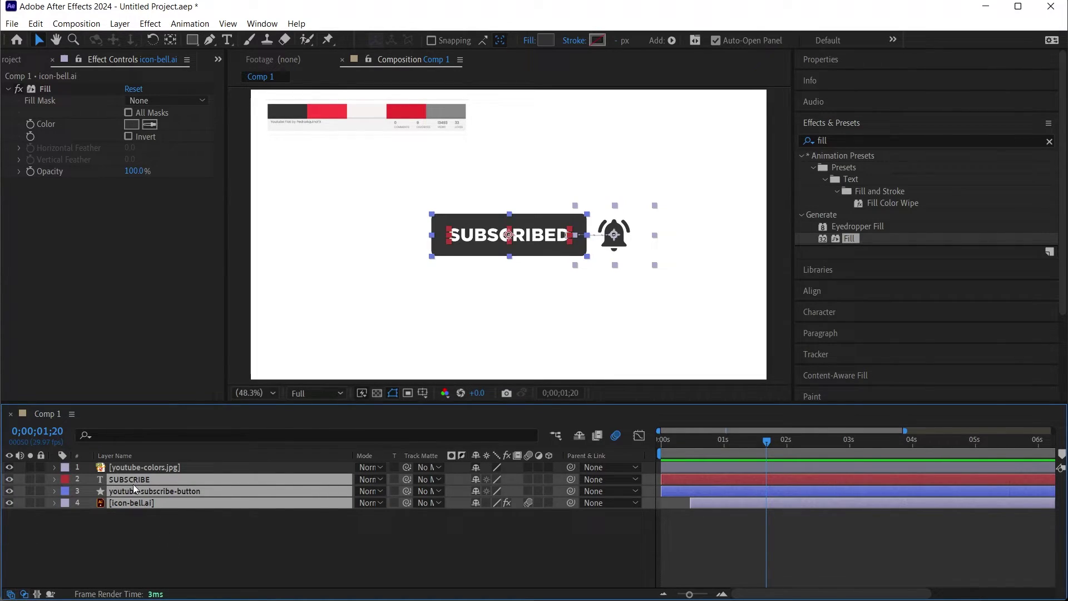
Reveal the layers' keyframes with U and delete the youtube-colors.jpg reference layer.
{"action": "key", "text": "u"}
{"action": "left_click", "coordinate": [153, 468]}
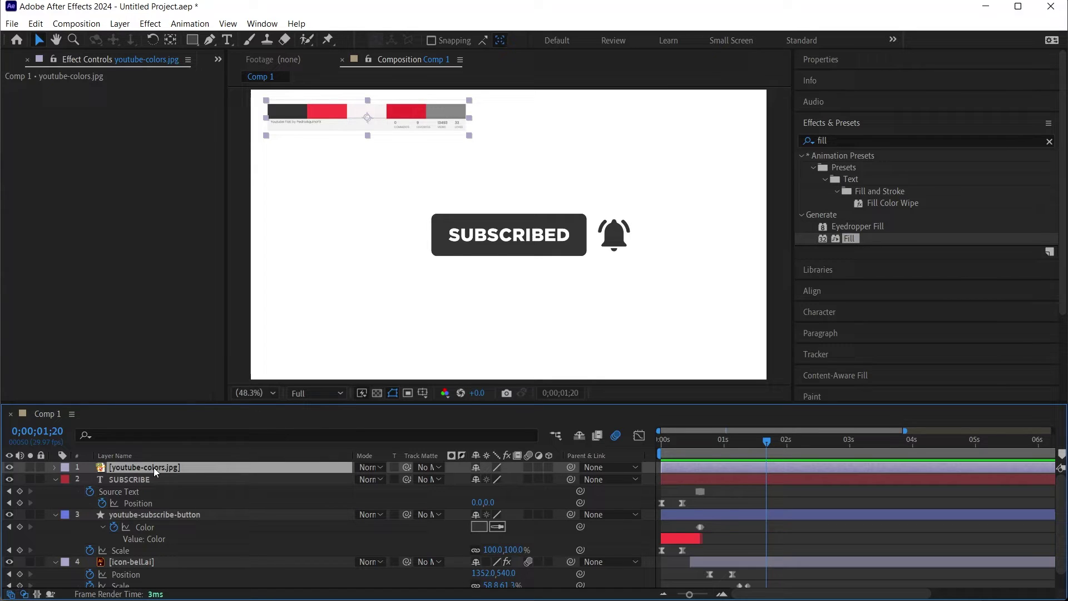
{"action": "key", "text": "Delete"}
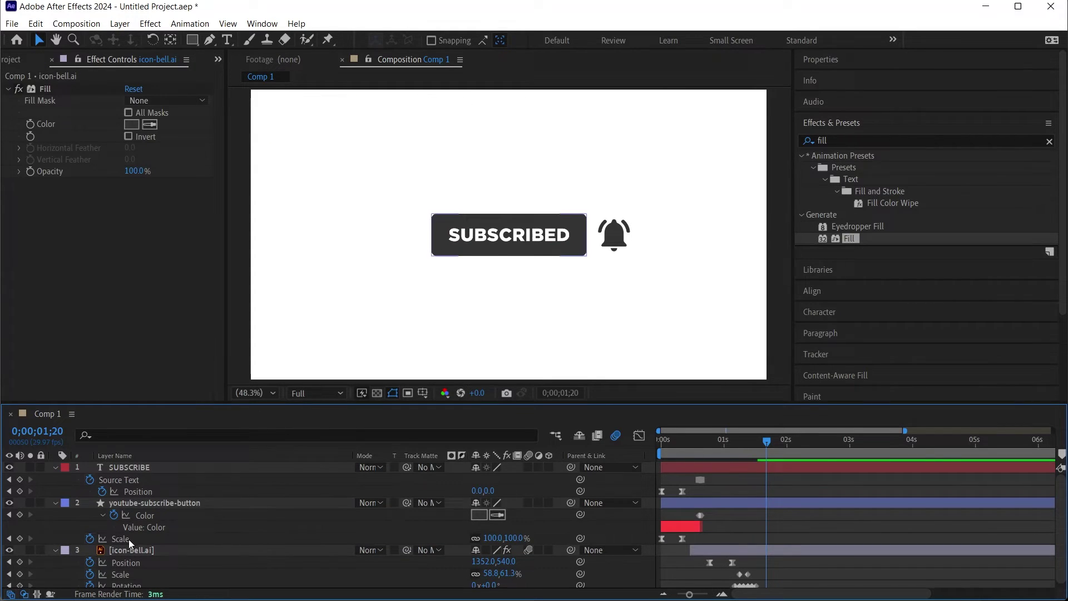
Paste the bell's slid-out Position keyframe at 01;20 so it holds beside the button.
{"action": "left_click_drag", "start_coordinate": [689, 594], "coordinate": [699, 594]}
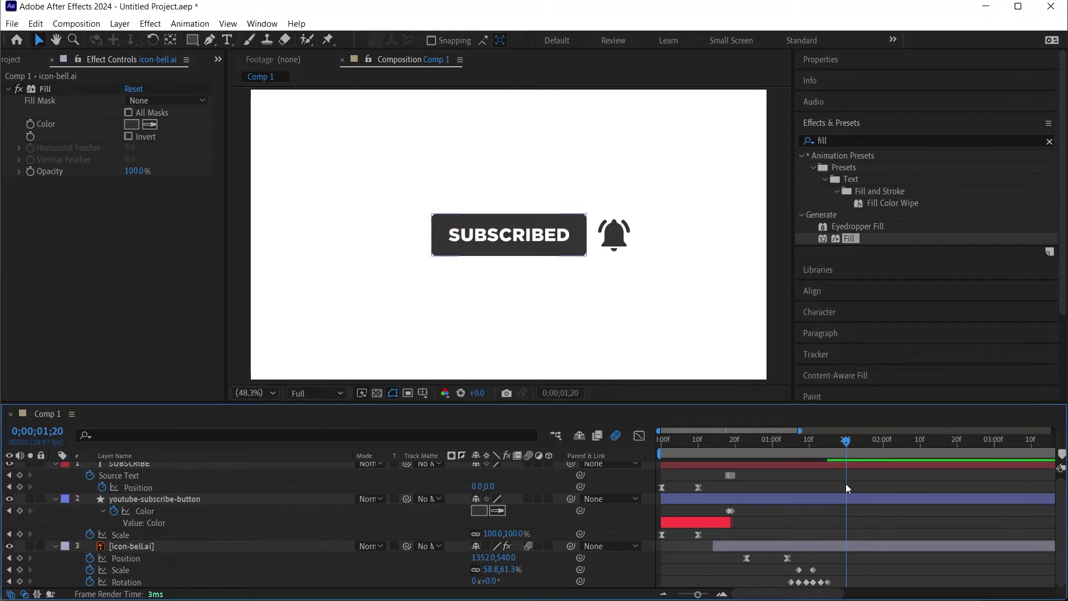
{"action": "key", "text": "Page_Down"}
{"action": "left_click_drag", "start_coordinate": [833, 440], "coordinate": [787, 468]}
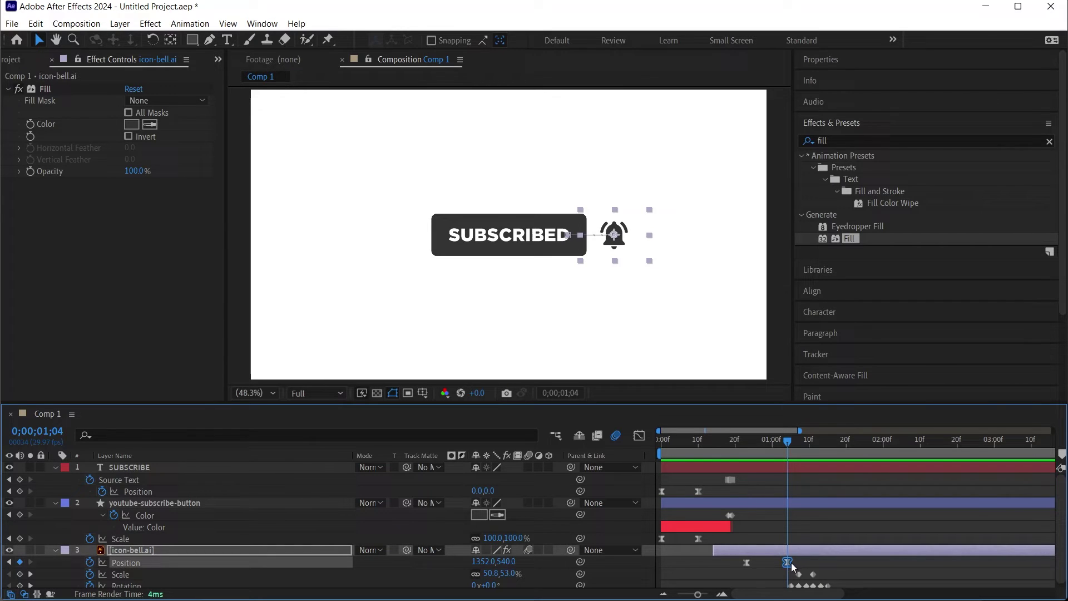
{"action": "left_click", "coordinate": [846, 440]}
{"action": "key", "text": "ctrl+v"}
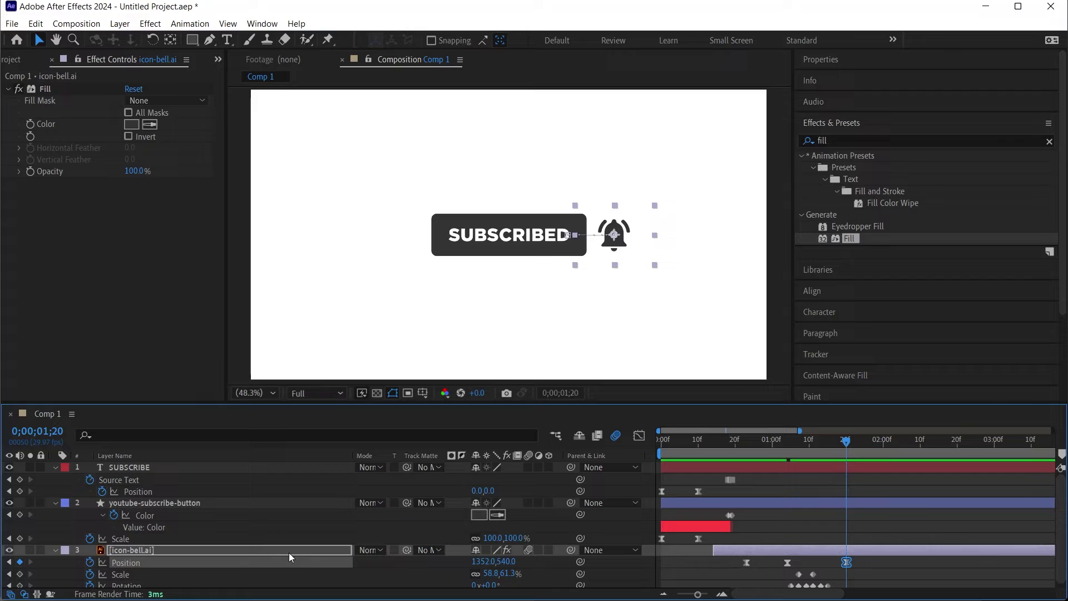
{"action": "left_click", "coordinate": [221, 553]}
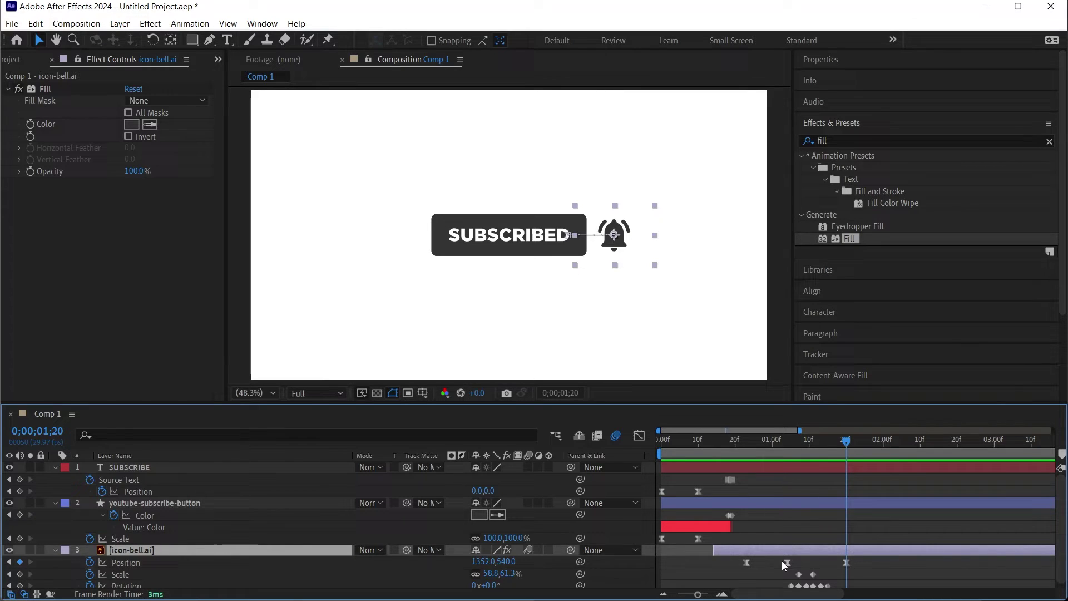
Paste the bell's starting position (1178,540) at 01;29 and preview the slide back.
{"action": "left_click", "coordinate": [746, 562]}
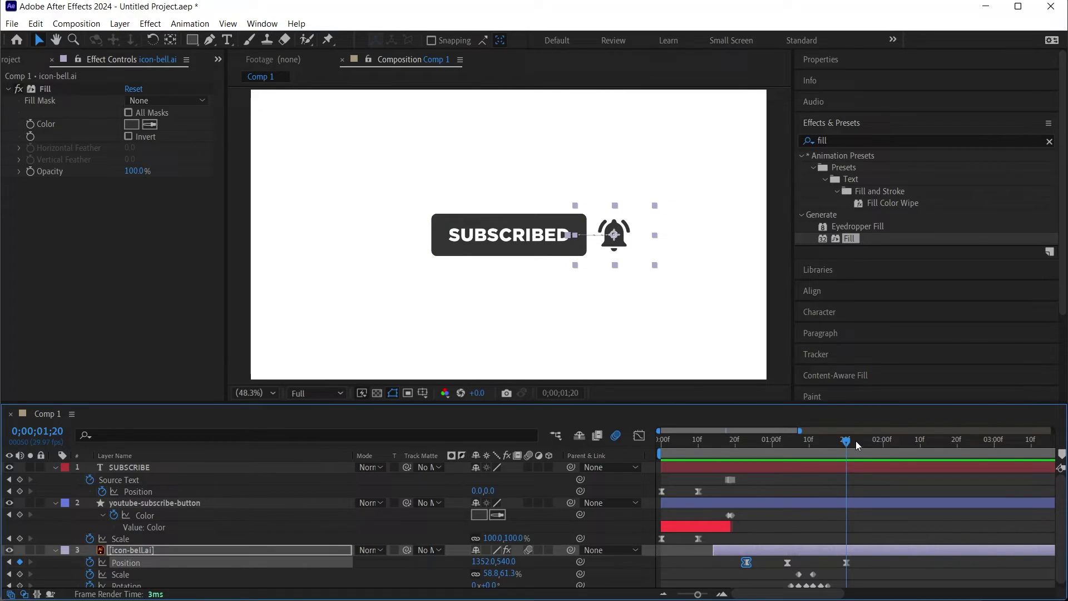
{"action": "left_click_drag", "start_coordinate": [855, 442], "coordinate": [881, 440]}
{"action": "left_click", "coordinate": [898, 562]}
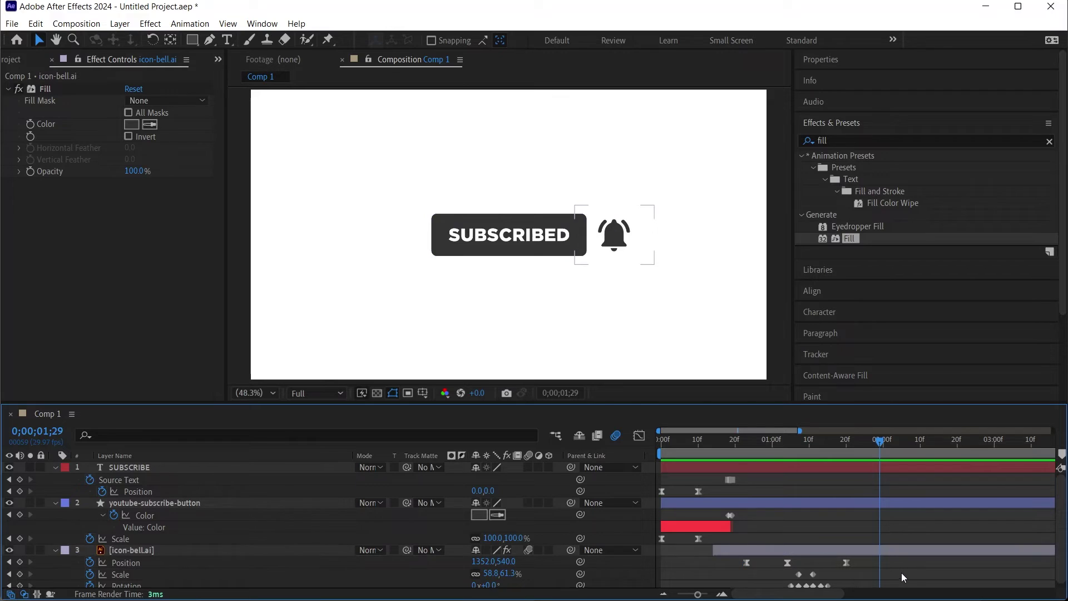
{"action": "left_click", "coordinate": [889, 549]}
{"action": "key", "text": "ctrl+v"}
{"action": "key", "text": "space"}
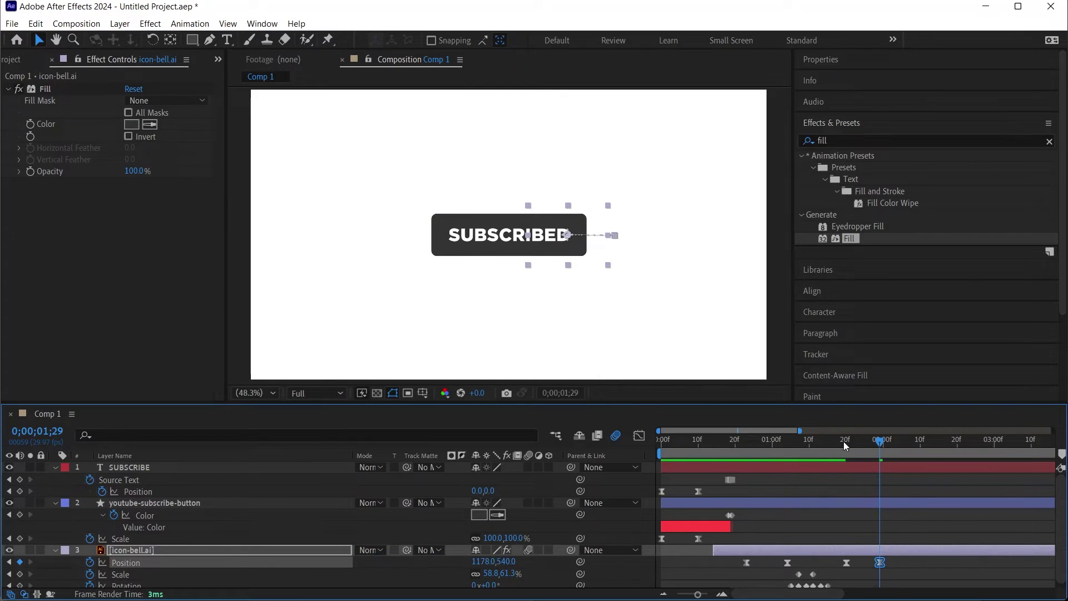
{"action": "key", "text": "space"}
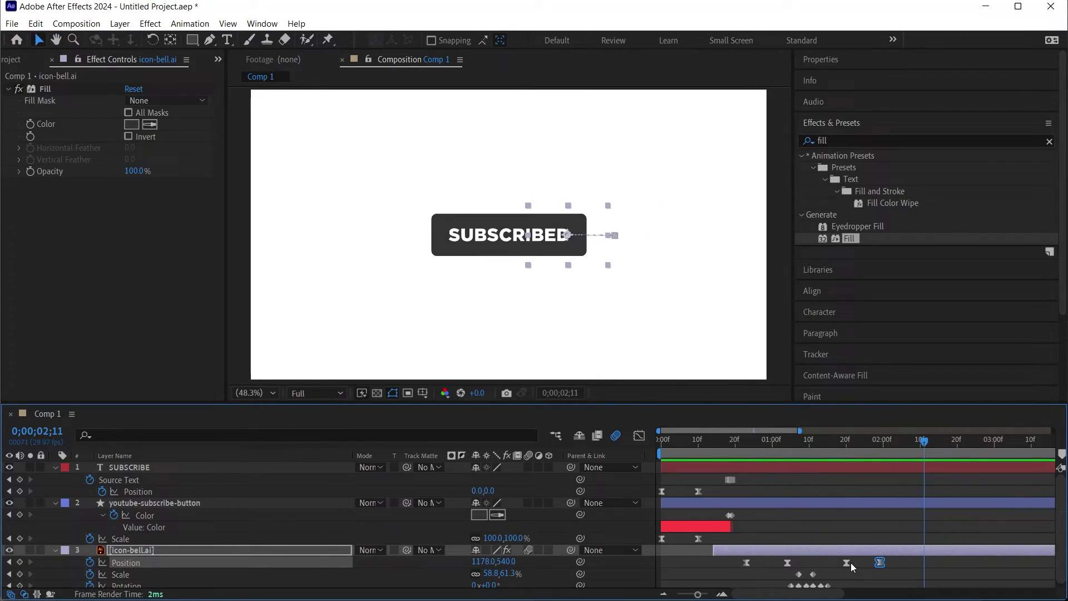
Sharpen the easing of the bell's return slide in the speed graph and preview.
{"action": "left_click", "coordinate": [640, 435]}
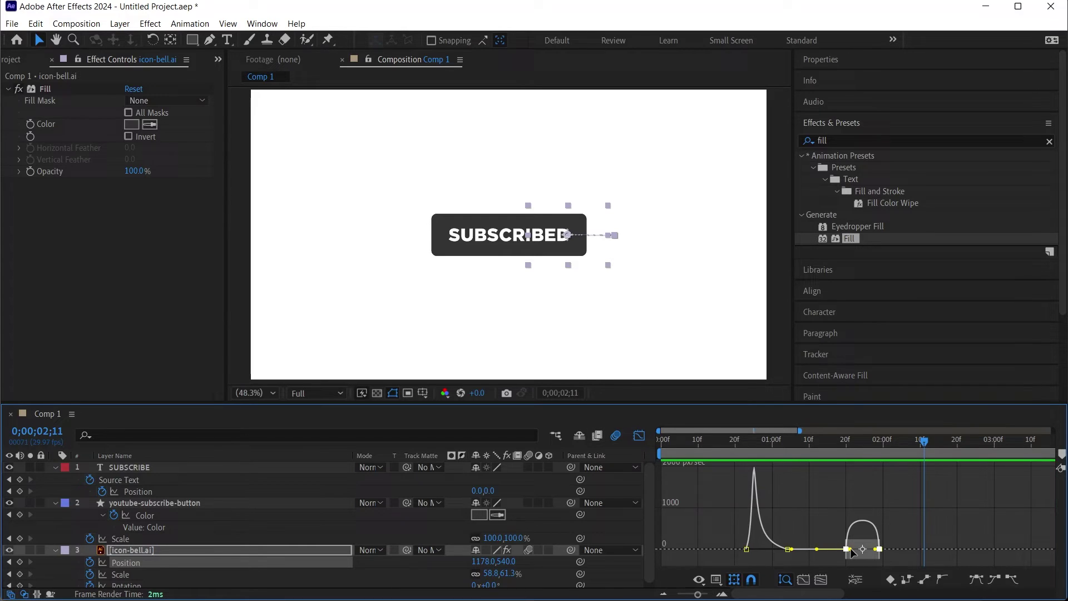
{"action": "left_click_drag", "start_coordinate": [850, 549], "coordinate": [863, 552]}
{"action": "key", "text": "space"}
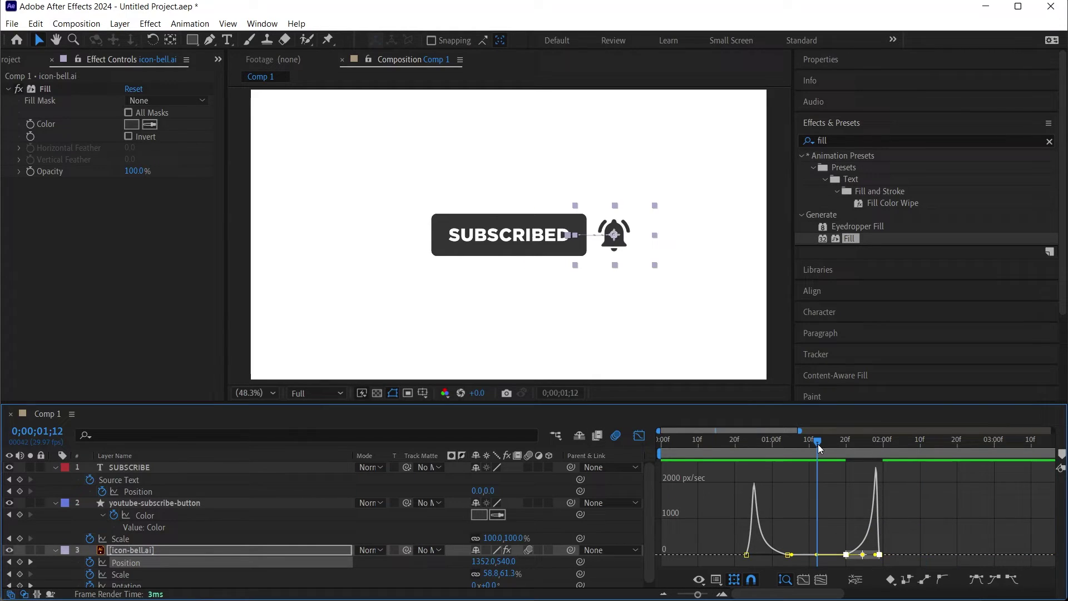
{"action": "key", "text": "shift+F3"}
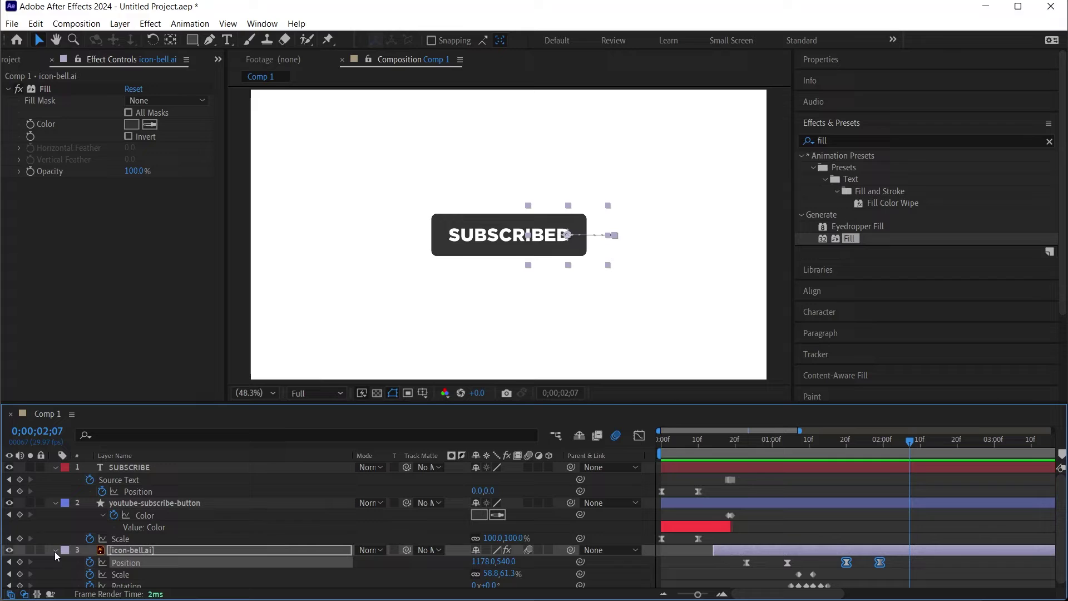
Split the icon-bell layer at 02;01 and delete the part after the split.
{"action": "left_click", "coordinate": [901, 549]}
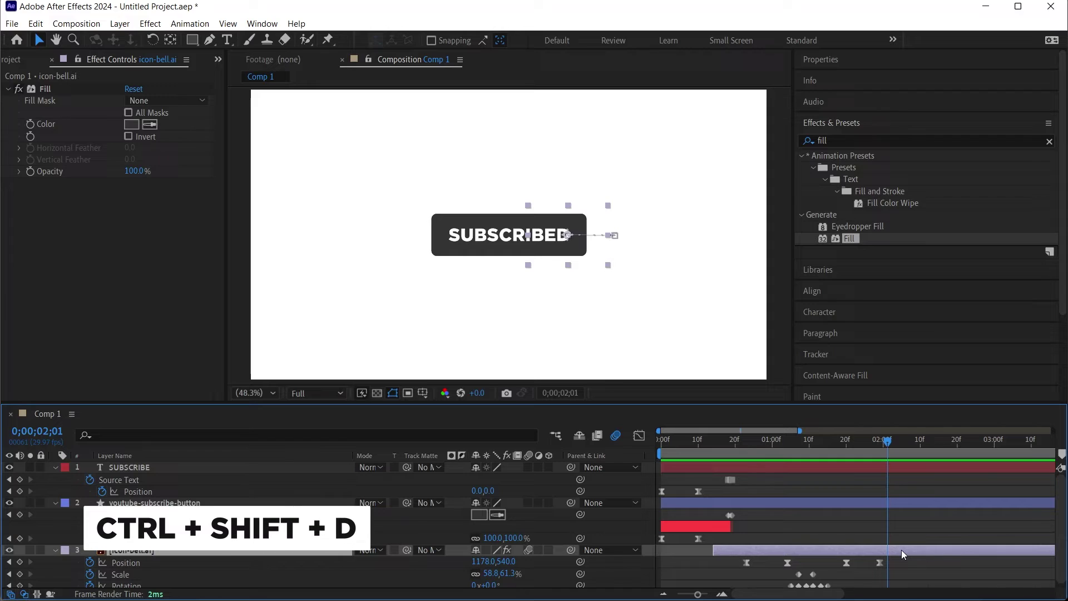
{"action": "key", "text": "ctrl+shift+d"}
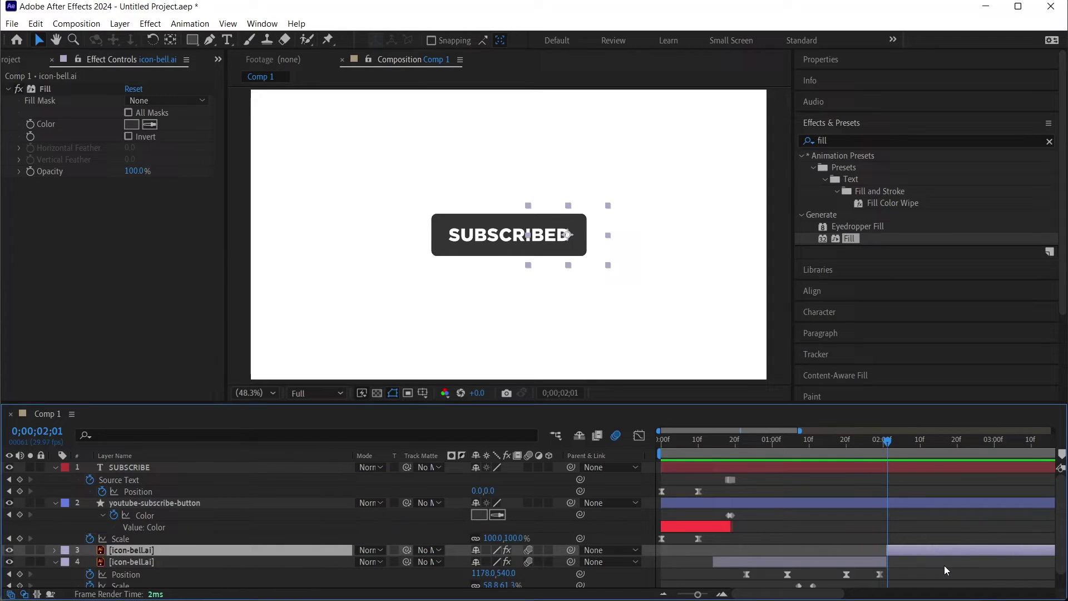
{"action": "key", "text": "Delete"}
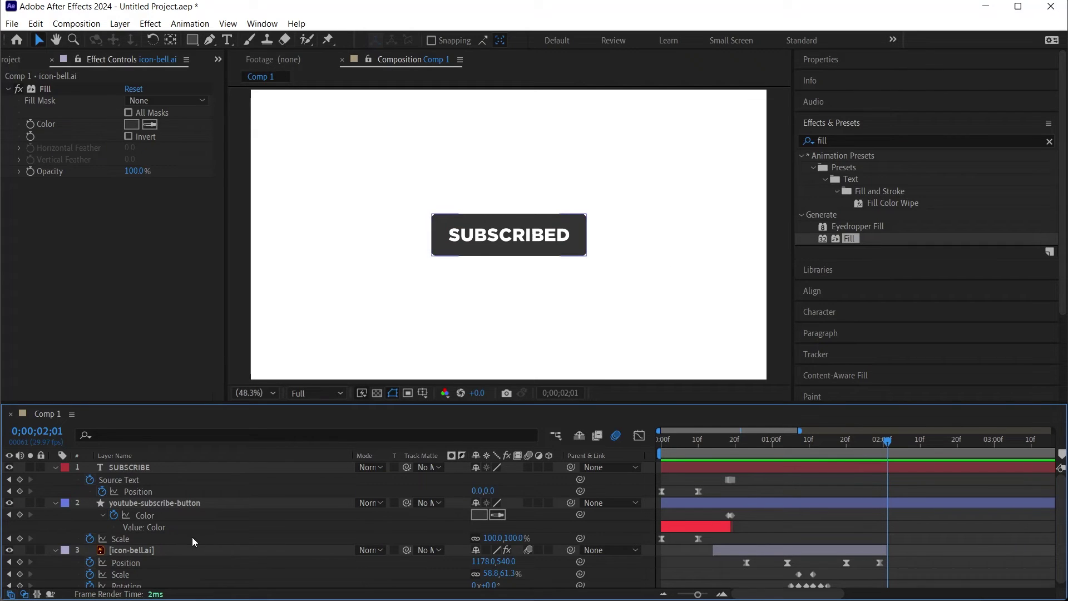
Add a SUBSCRIBE Position keyframe at about 02;00 at 0,0.
{"action": "left_click", "coordinate": [55, 550]}
{"action": "left_click", "coordinate": [661, 467]}
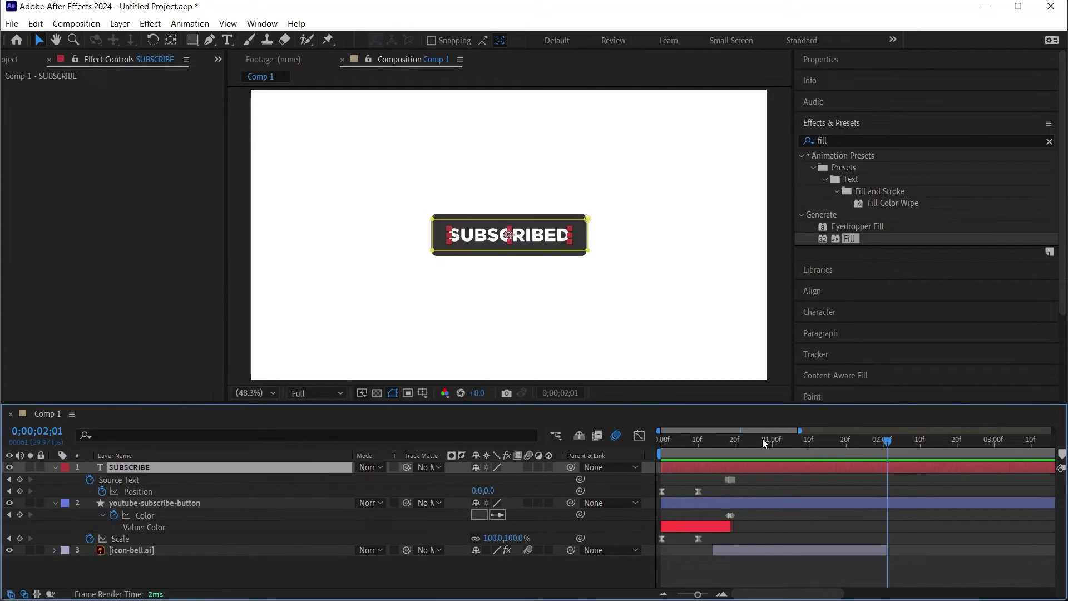
{"action": "left_click_drag", "start_coordinate": [762, 438], "coordinate": [735, 448]}
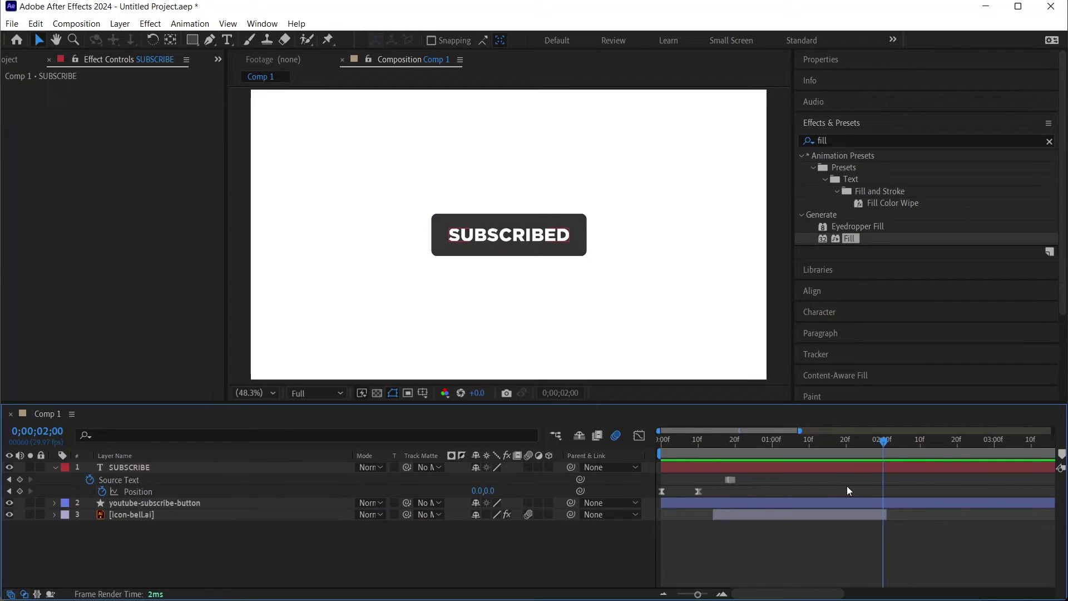
{"action": "left_click", "coordinate": [126, 468]}
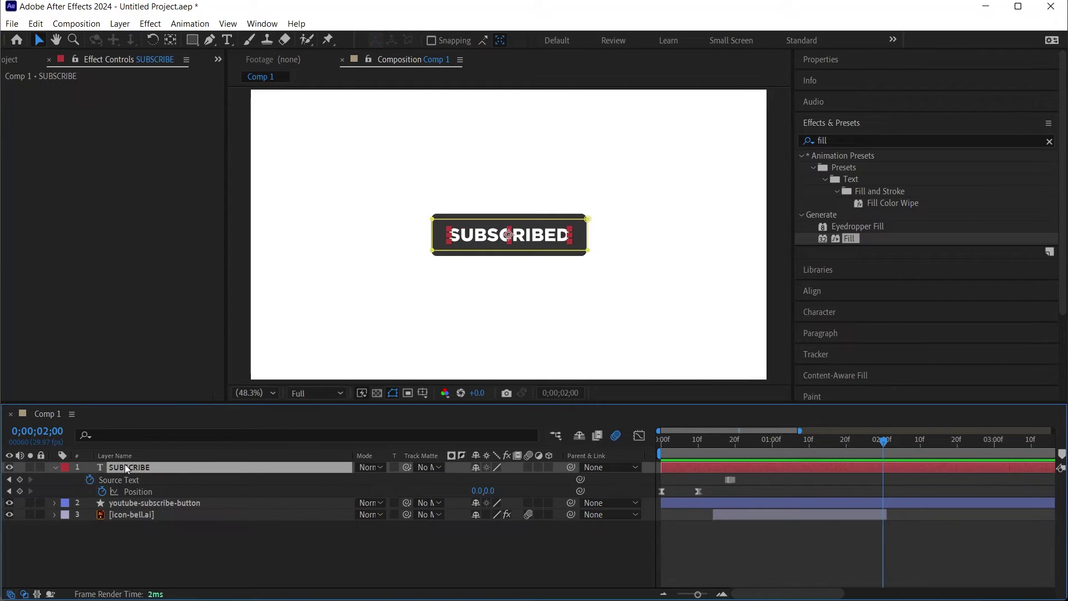
{"action": "mouse_move", "coordinate": [880, 443]}
{"action": "left_mouse_down"}
{"action": "mouse_move", "coordinate": [846, 440]}
{"action": "mouse_move", "coordinate": [887, 440]}
{"action": "left_mouse_up"}
{"action": "left_click", "coordinate": [702, 491]}
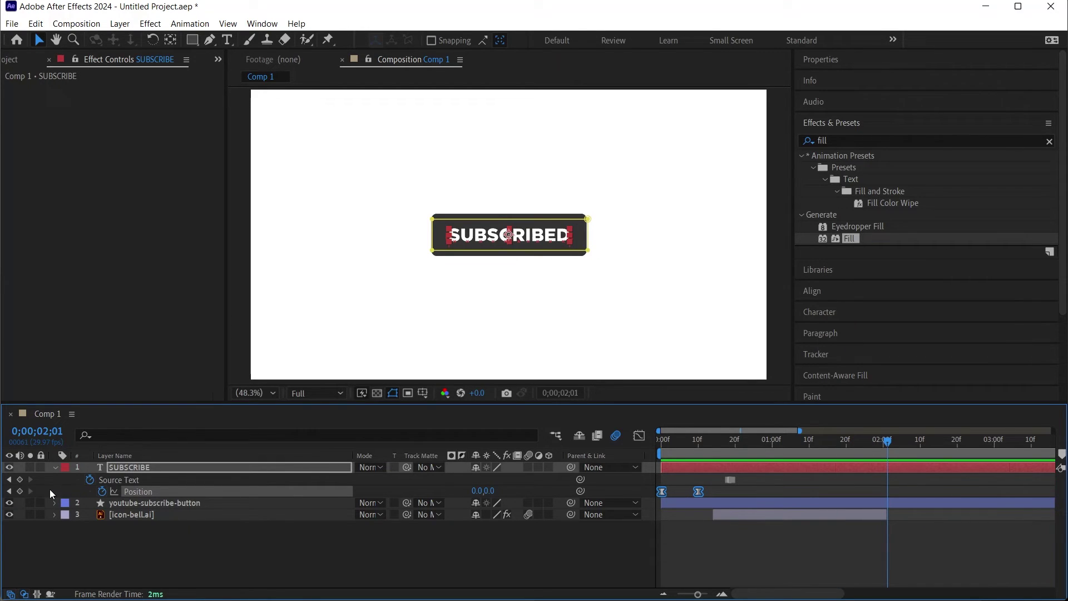
{"action": "left_click", "coordinate": [20, 491]}
Add an eased Position keyframe near 02;10 moving the text down to Y about 113.
{"action": "left_click_drag", "start_coordinate": [889, 443], "coordinate": [917, 441]}
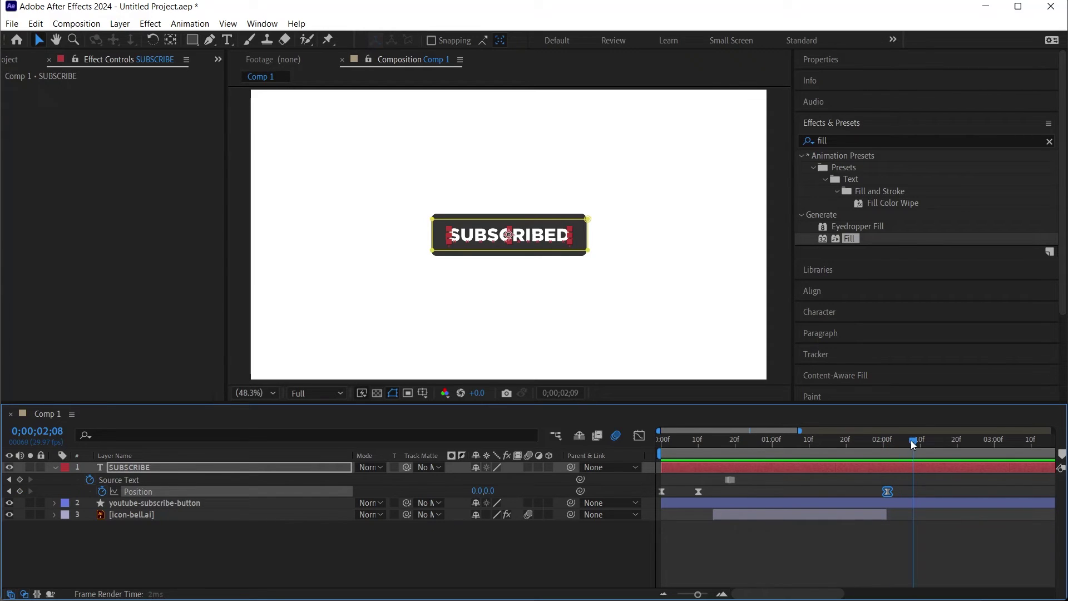
{"action": "left_click_drag", "start_coordinate": [496, 490], "coordinate": [575, 490]}
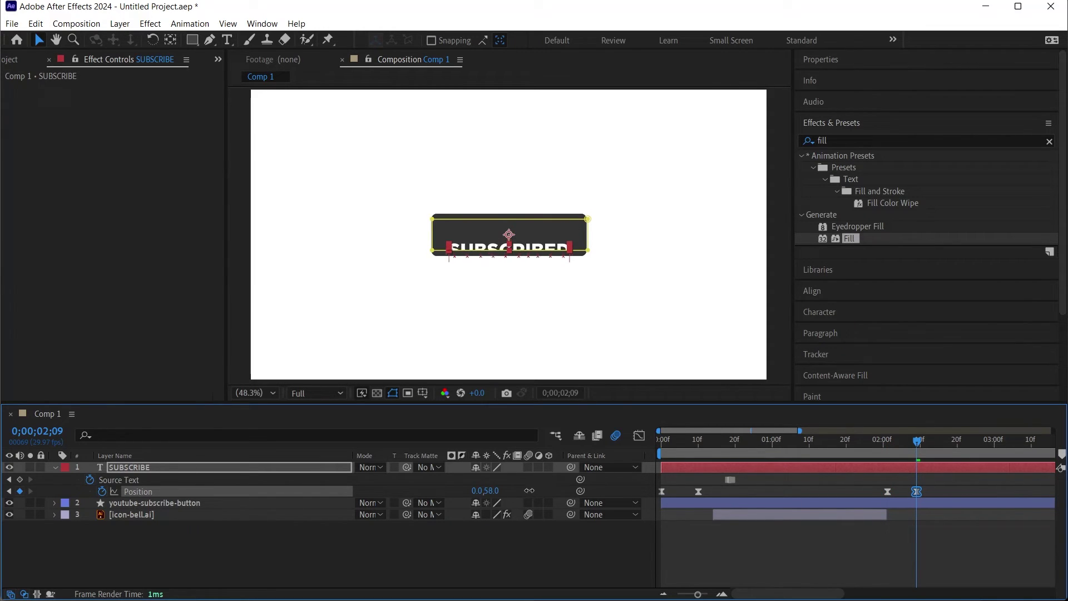
{"action": "left_click", "coordinate": [930, 494]}
{"action": "left_click_drag", "start_coordinate": [921, 492], "coordinate": [883, 491]}
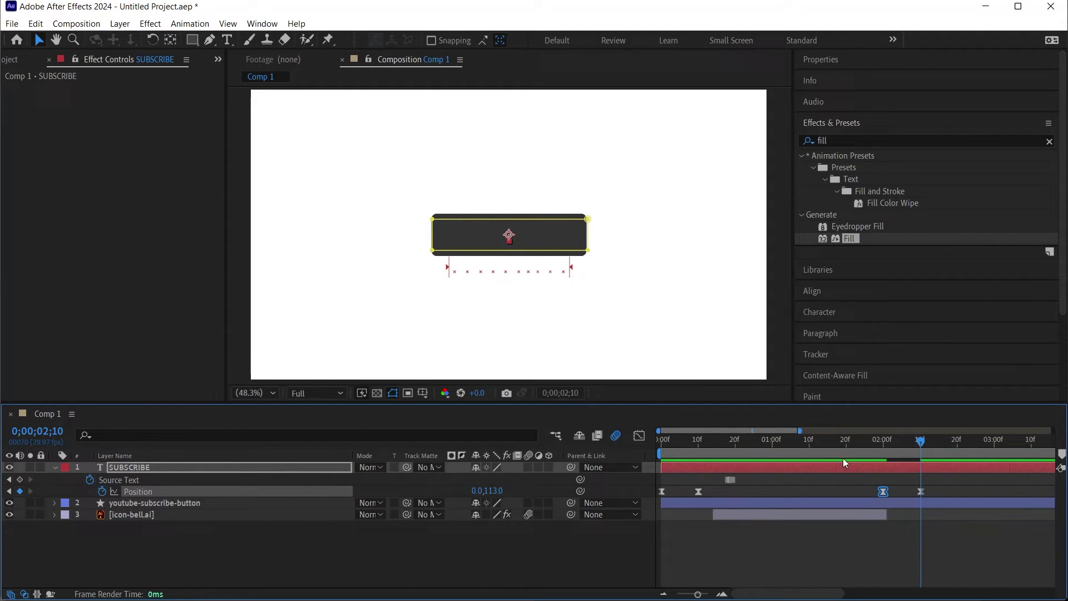
{"action": "left_click", "coordinate": [925, 444]}
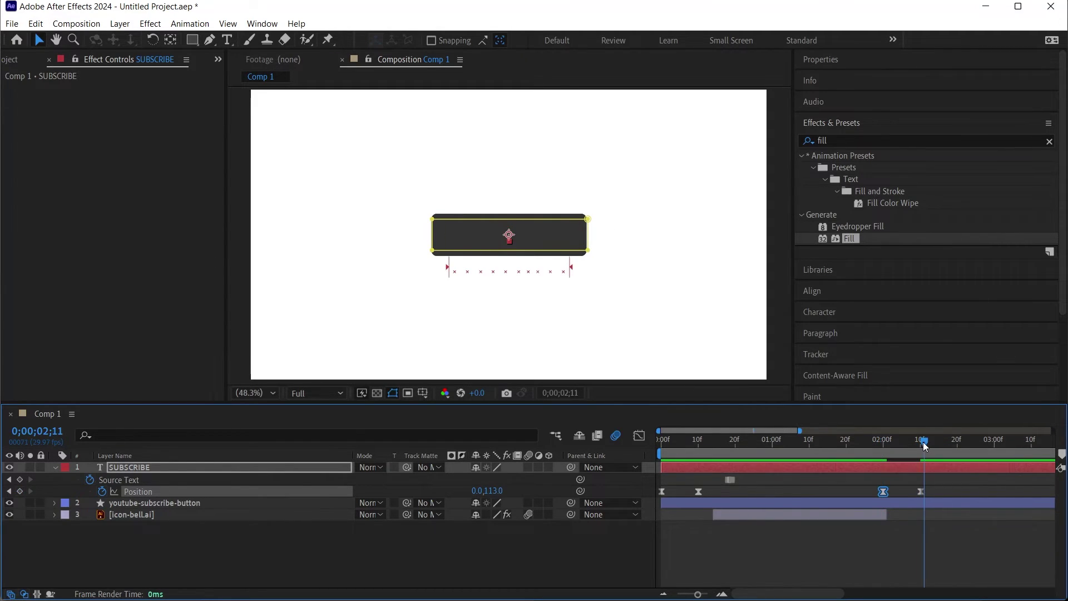
{"action": "left_click", "coordinate": [886, 445]}
{"action": "left_click_drag", "start_coordinate": [886, 446], "coordinate": [883, 447]}
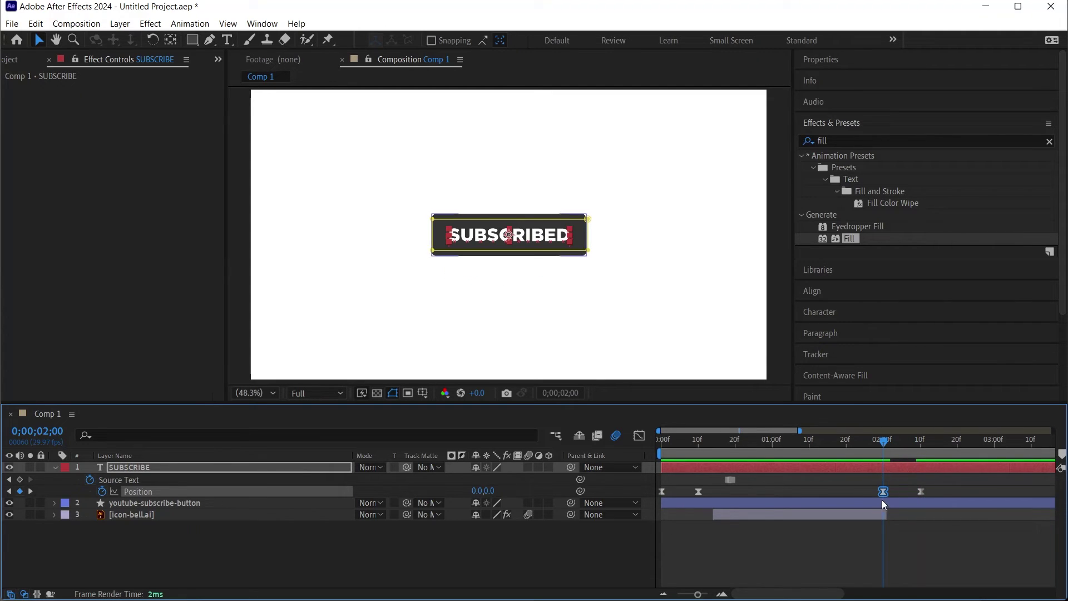
{"action": "left_click", "coordinate": [167, 469]}
{"action": "left_click", "coordinate": [54, 467]}
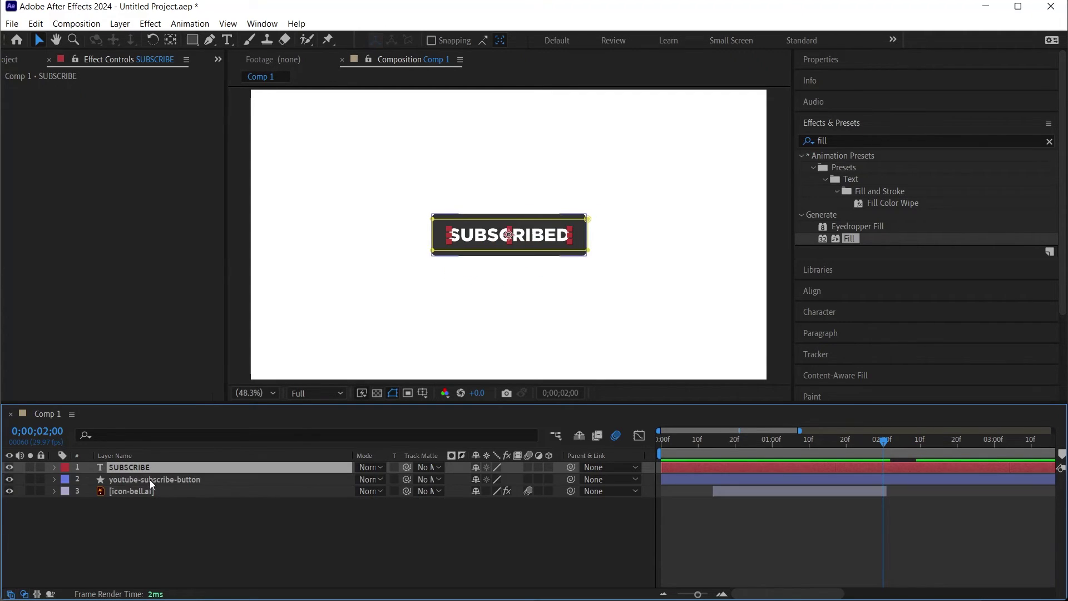
Paste a 0% Scale keyframe on the button at 02;10 so it shrinks away.
{"action": "left_click", "coordinate": [149, 480]}
{"action": "key", "text": "u"}
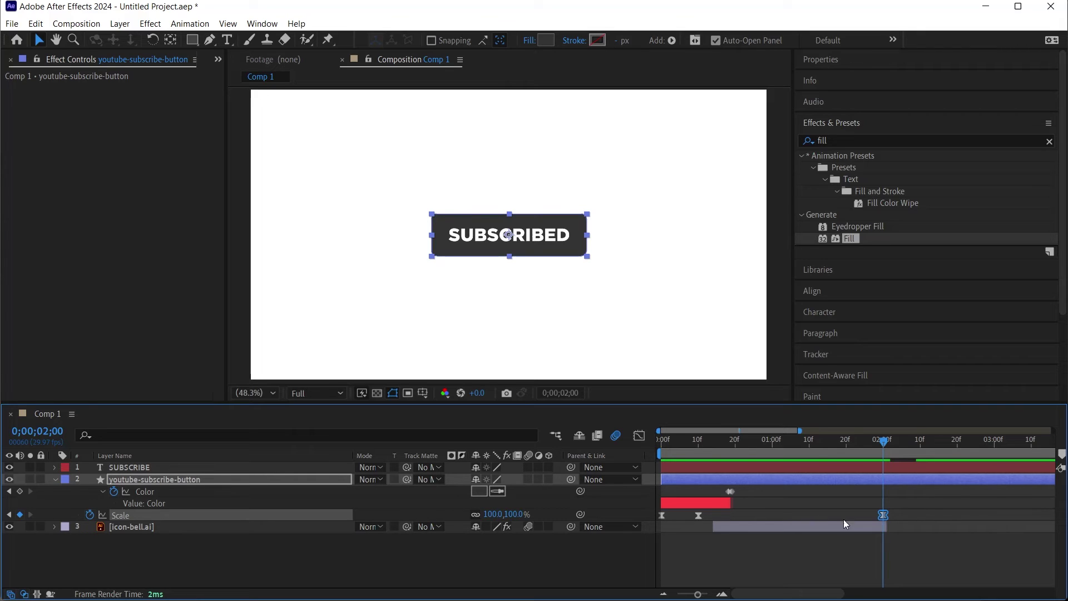
{"action": "left_click", "coordinate": [662, 516]}
{"action": "left_click", "coordinate": [920, 445]}
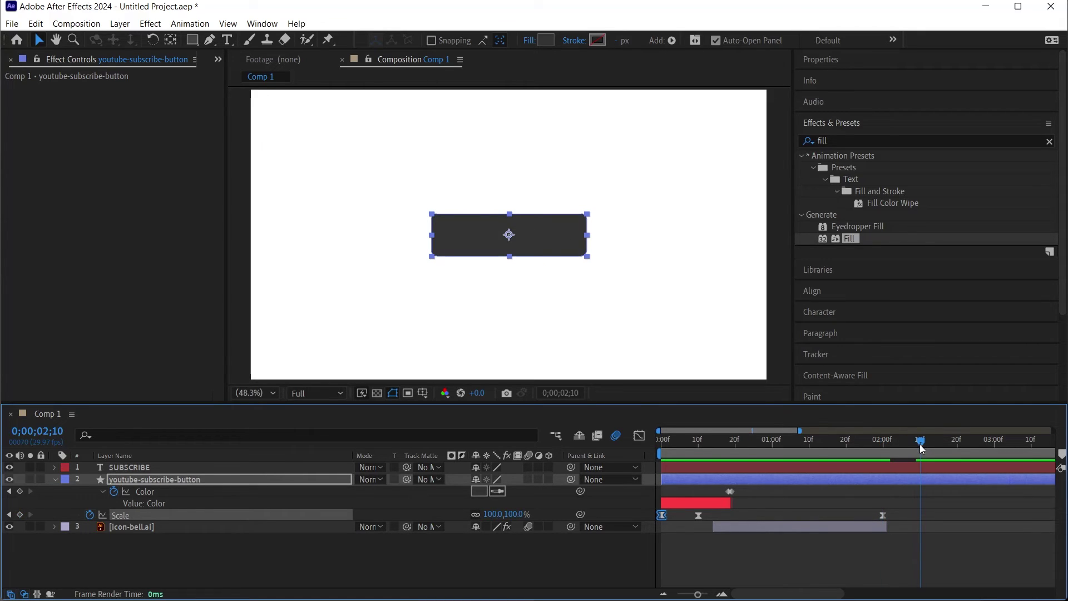
{"action": "key", "text": "ctrl+v"}
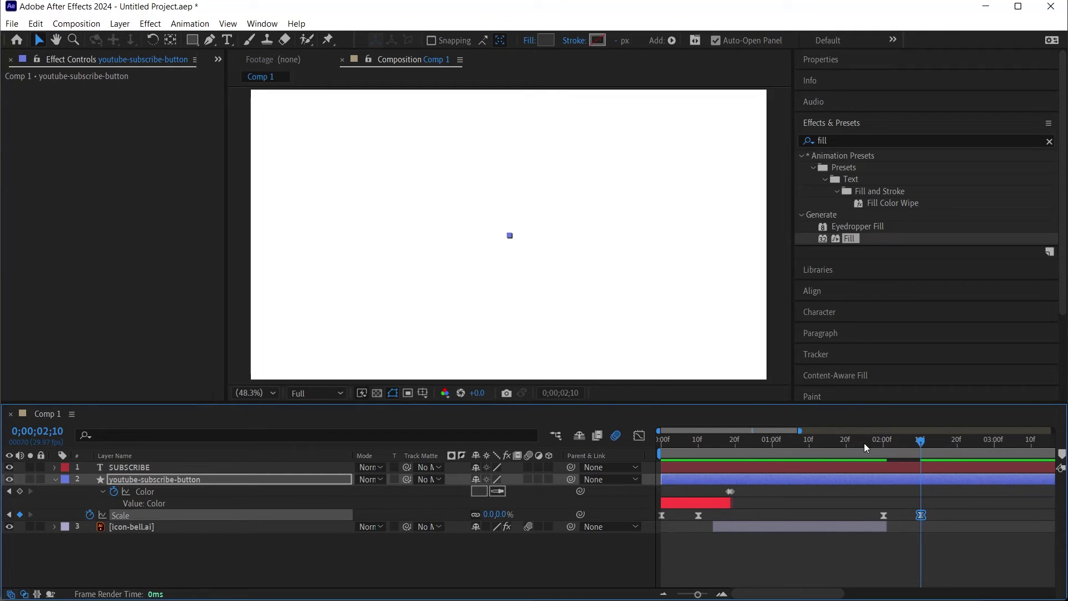
{"action": "key", "text": "shift+F3"}
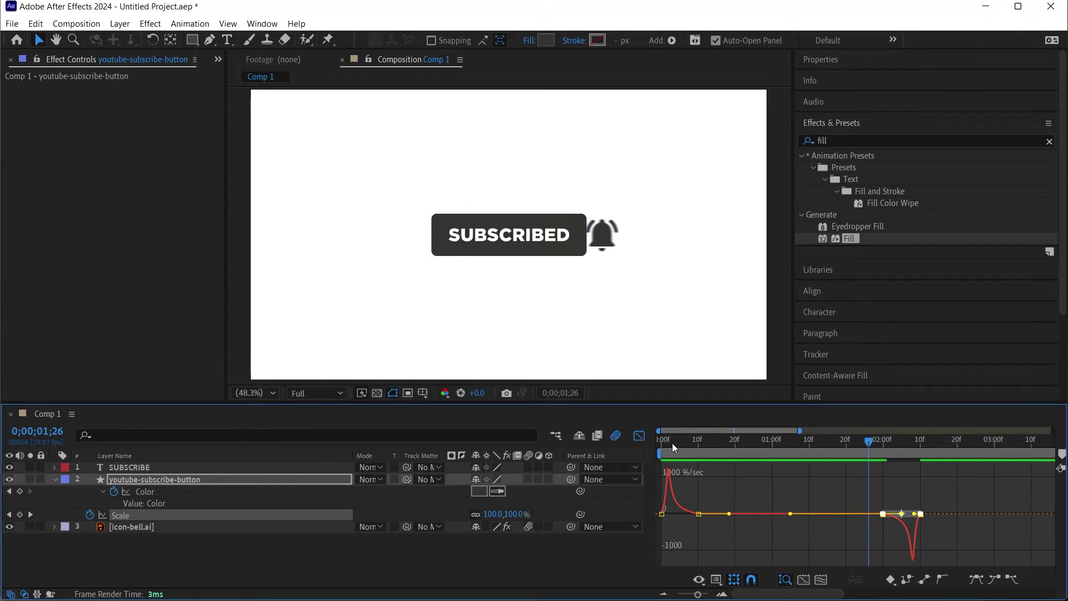
{"action": "left_click_drag", "start_coordinate": [672, 443], "coordinate": [992, 443]}
Raise the SUBSCRIBE Position keyframe's ease influence to about 96% and play back.
{"action": "left_click", "coordinate": [877, 439]}
{"action": "key", "text": "ctrl+Up"}
{"action": "key", "text": "u"}
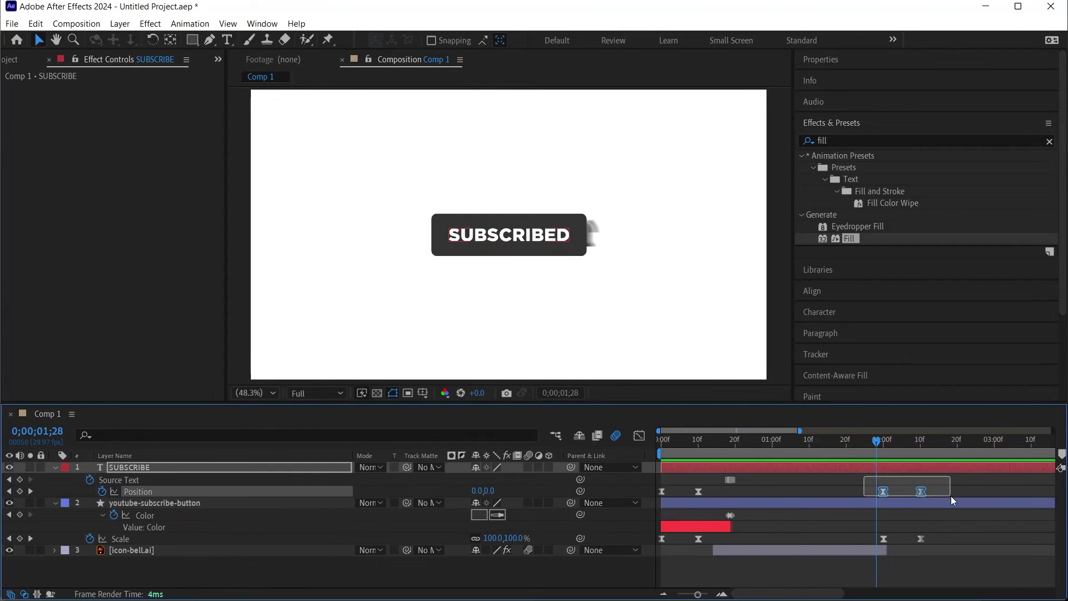
{"action": "left_click_drag", "start_coordinate": [901, 558], "coordinate": [915, 554]}
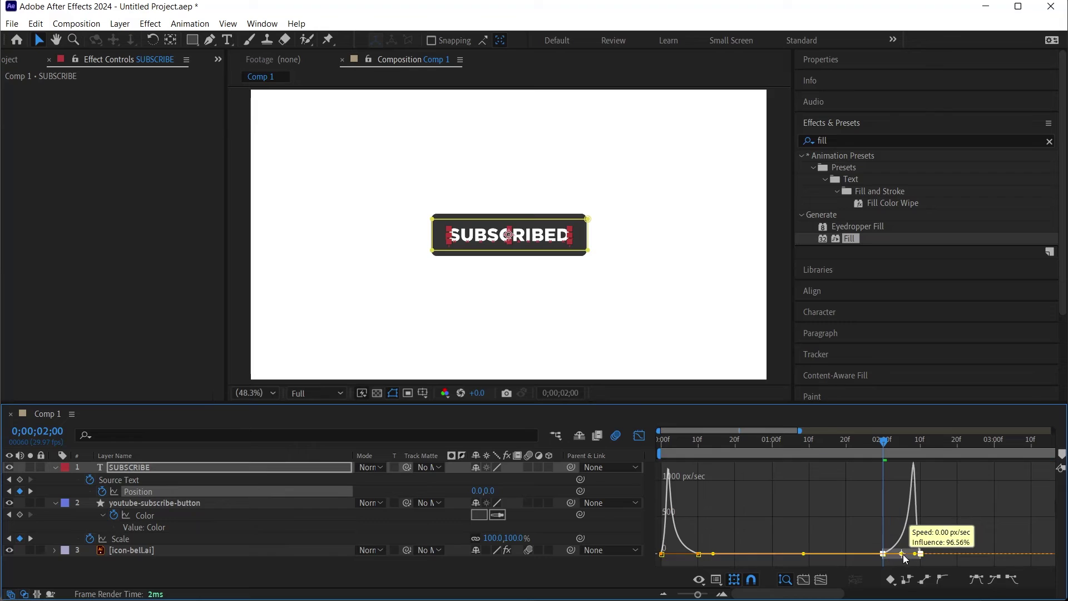
{"action": "left_click", "coordinate": [853, 449]}
{"action": "key", "text": "space"}
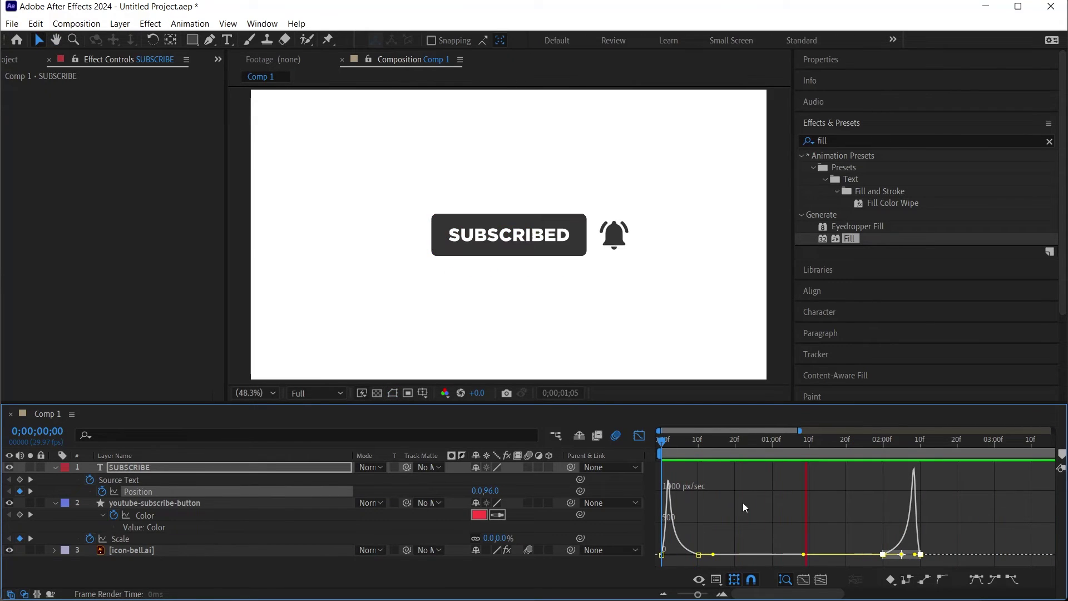
Shift the bell's Scale keyframes earlier and add a second pair of Scale keyframes.
{"action": "left_click", "coordinate": [780, 523]}
{"action": "key", "text": "u"}
{"action": "left_click", "coordinate": [794, 414]}
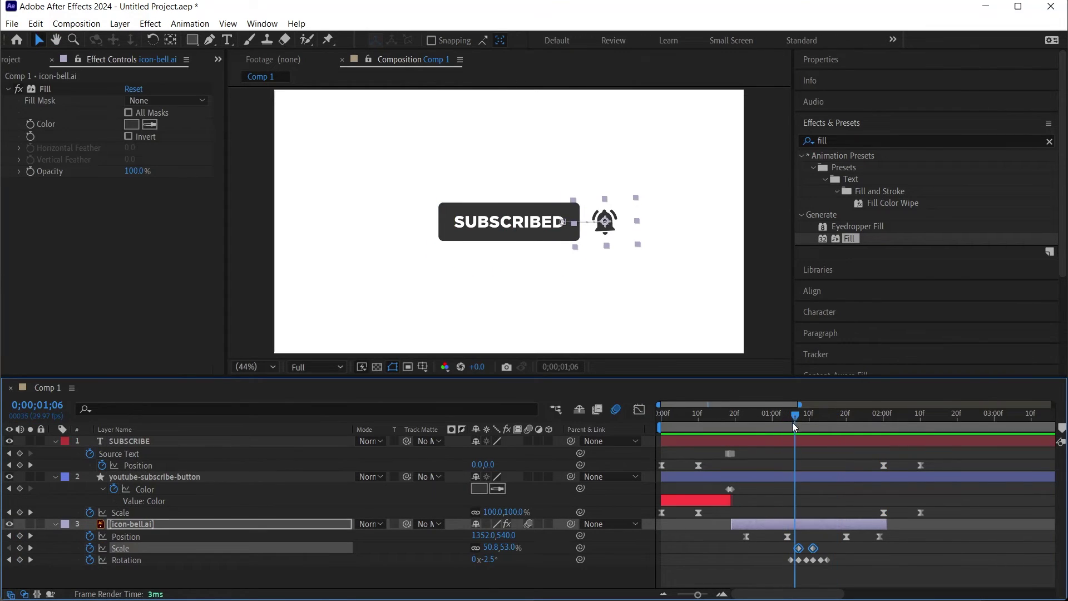
{"action": "left_click_drag", "start_coordinate": [799, 551], "coordinate": [791, 549]}
{"action": "key", "text": "k"}
{"action": "key", "text": "k"}
{"action": "key", "text": "k"}
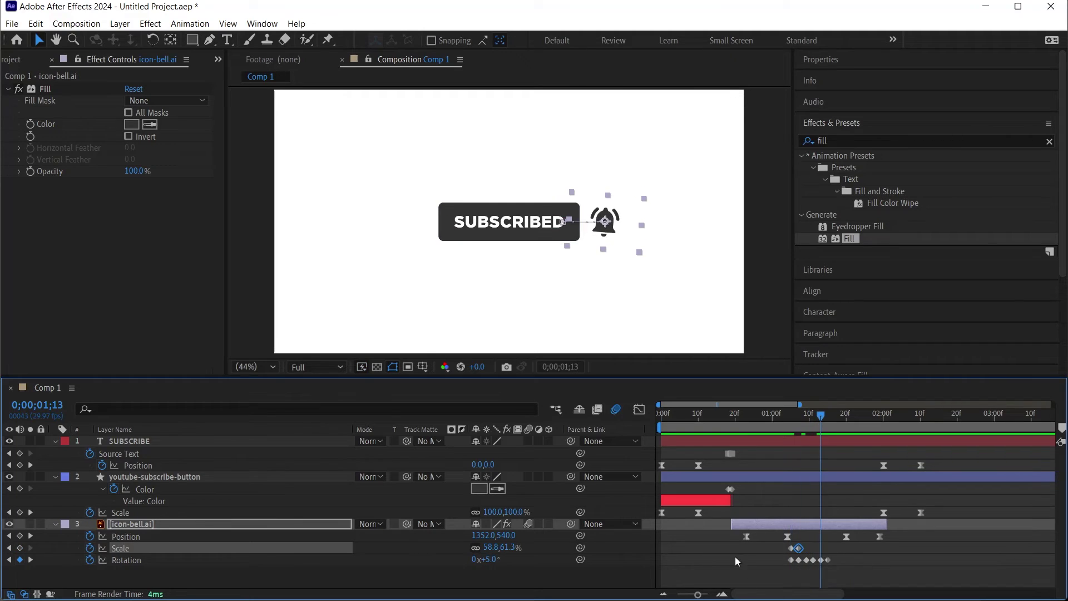
{"action": "left_click", "coordinate": [735, 556]}
{"action": "left_click", "coordinate": [790, 548]}
{"action": "key", "text": "ctrl+c"}
{"action": "key", "text": "Page_Down"}
{"action": "key", "text": "ctrl+v"}
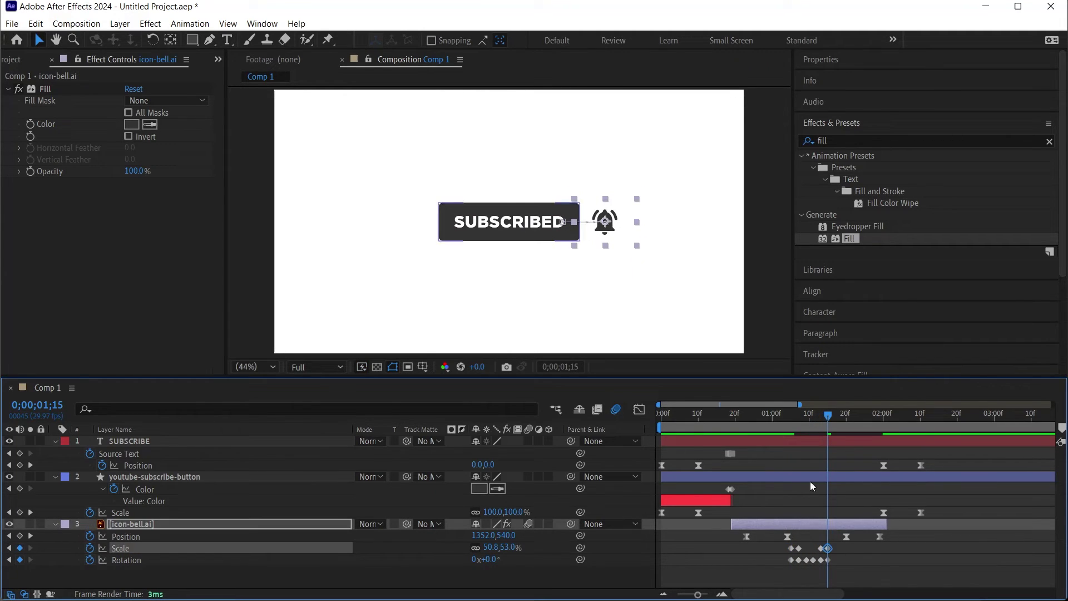
{"action": "left_click", "coordinate": [769, 417]}
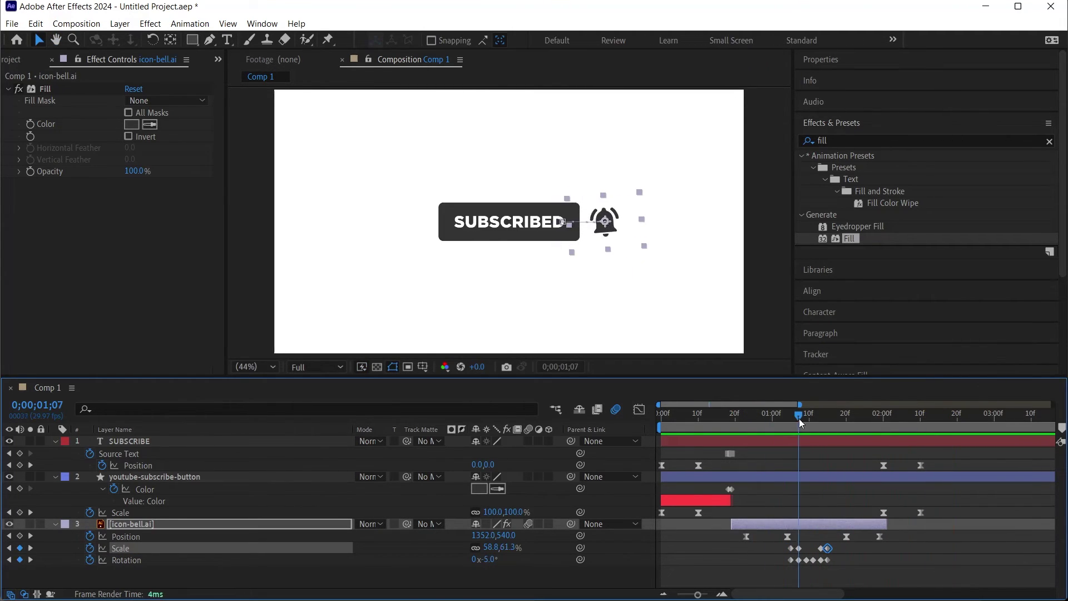
{"action": "left_click_drag", "start_coordinate": [769, 417], "coordinate": [790, 417]}
Apply Easy Ease to the bell's Scale keyframes and preview.
{"action": "left_click_drag", "start_coordinate": [784, 547], "coordinate": [834, 551]}
{"action": "right_click", "coordinate": [831, 547]}
{"action": "left_click", "coordinate": [919, 534]}
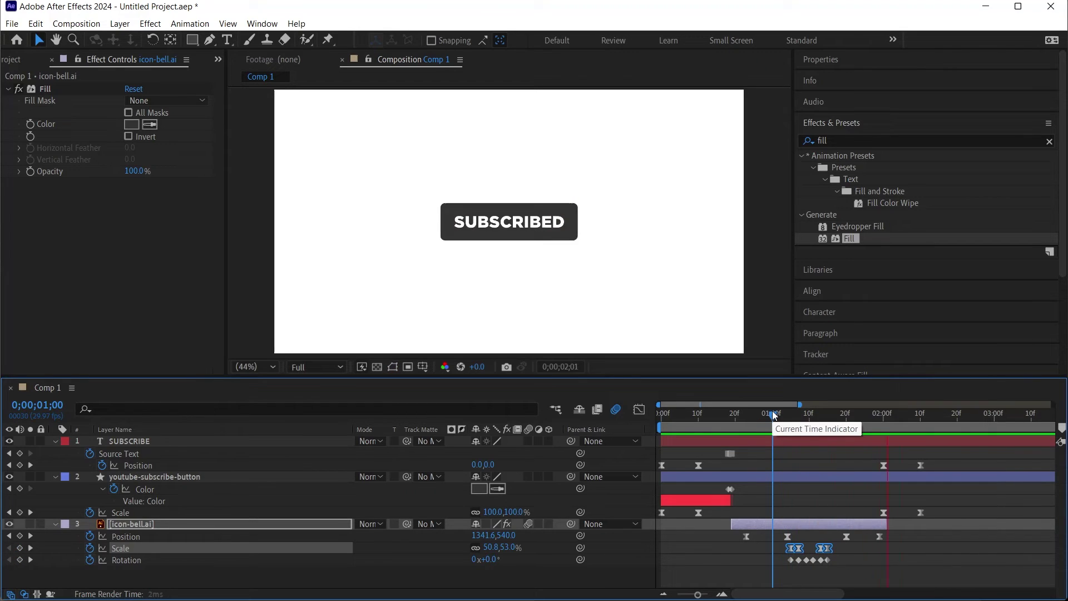
{"action": "left_click_drag", "start_coordinate": [772, 410], "coordinate": [634, 417]}
{"action": "key", "text": "space"}
Nudge the bell's later Scale, Rotation and final Position keyframes later, then replay.
{"action": "left_click", "coordinate": [787, 550]}
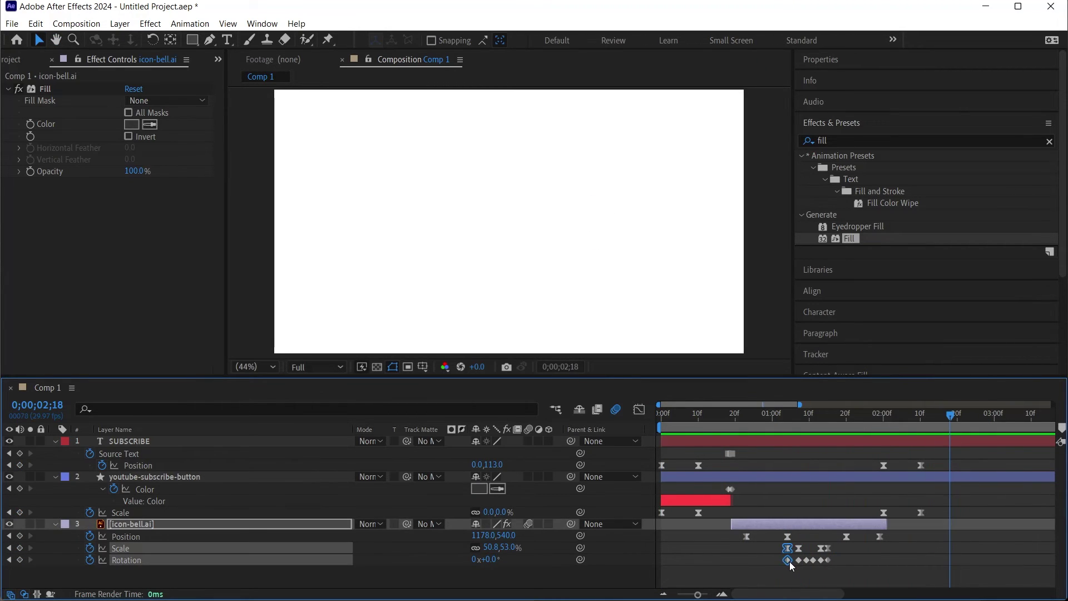
{"action": "mouse_move", "coordinate": [829, 561]}
{"action": "left_mouse_down"}
{"action": "mouse_move", "coordinate": [819, 548]}
{"action": "mouse_move", "coordinate": [846, 558]}
{"action": "mouse_move", "coordinate": [884, 536]}
{"action": "left_mouse_up"}
{"action": "left_click", "coordinate": [852, 552]}
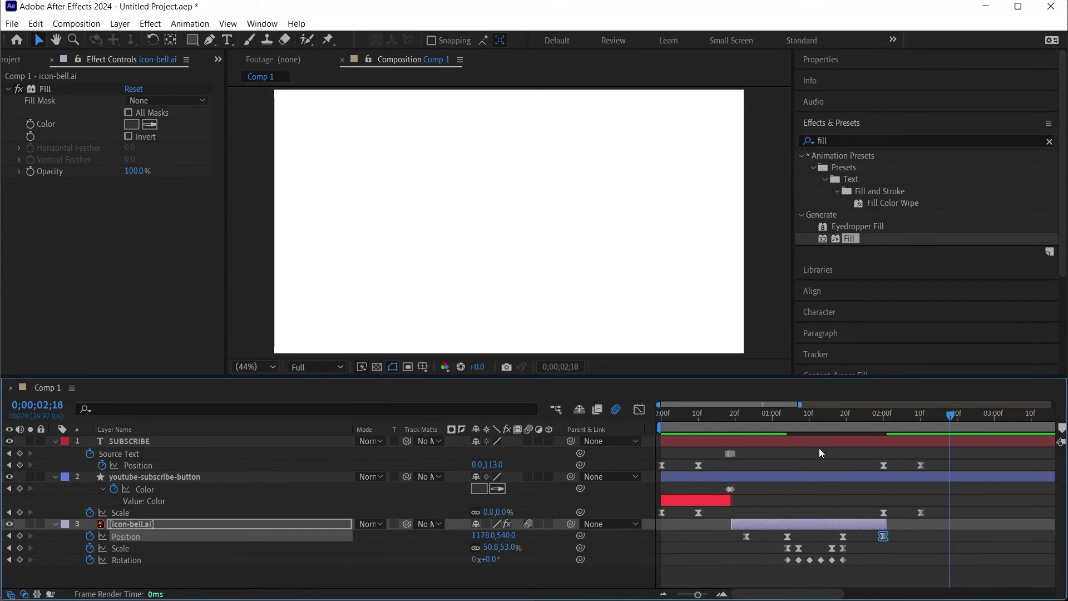
{"action": "left_click", "coordinate": [809, 415]}
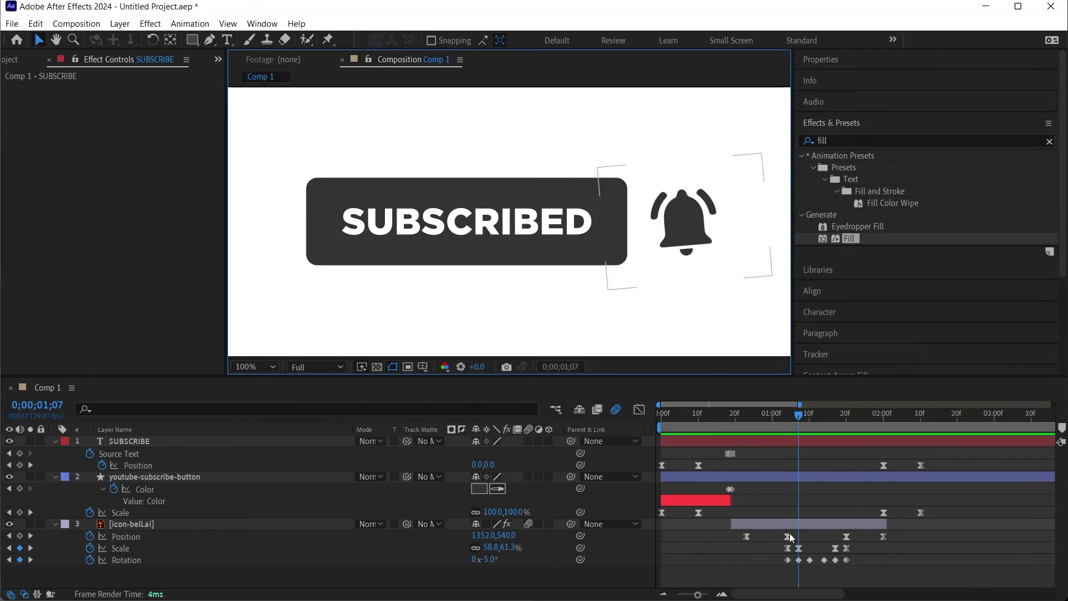
{"action": "left_click", "coordinate": [761, 414]}
{"action": "left_click", "coordinate": [654, 417]}
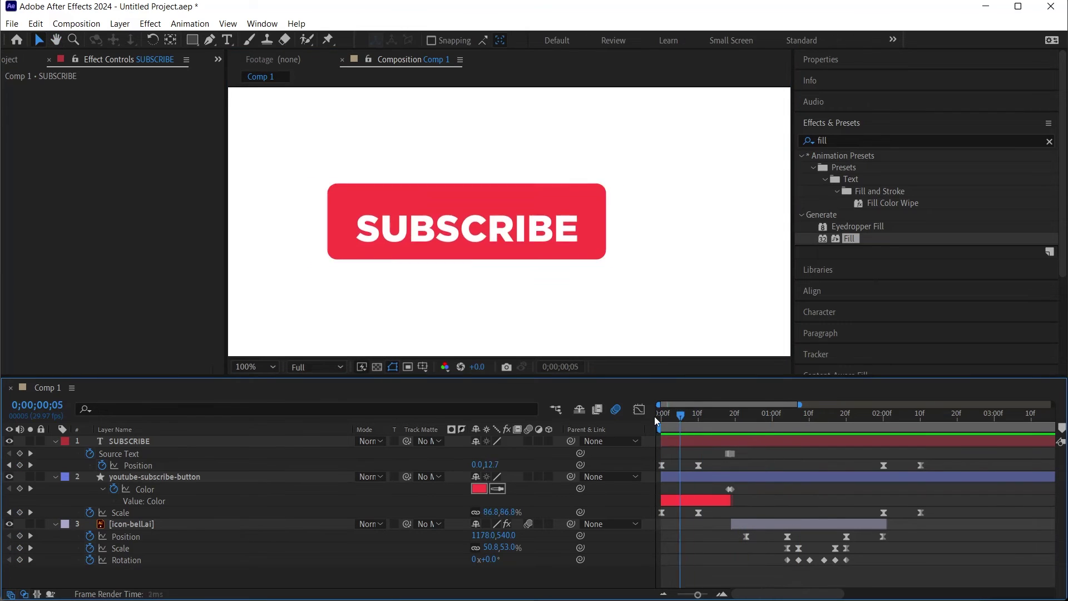
{"action": "key", "text": "space"}
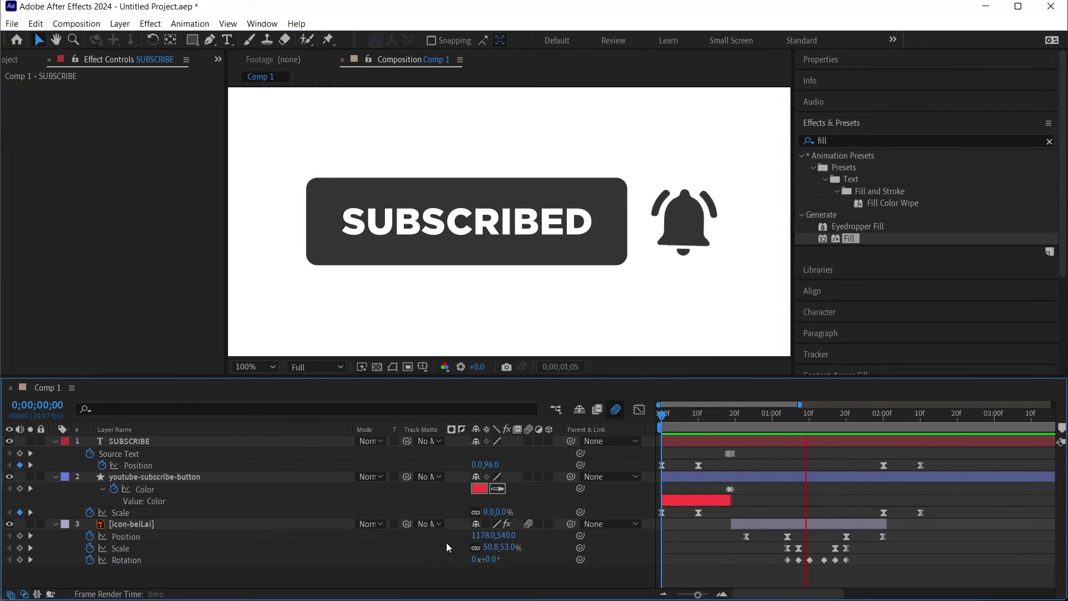
{"action": "key", "text": "space"}
{"action": "key", "text": "minus"}
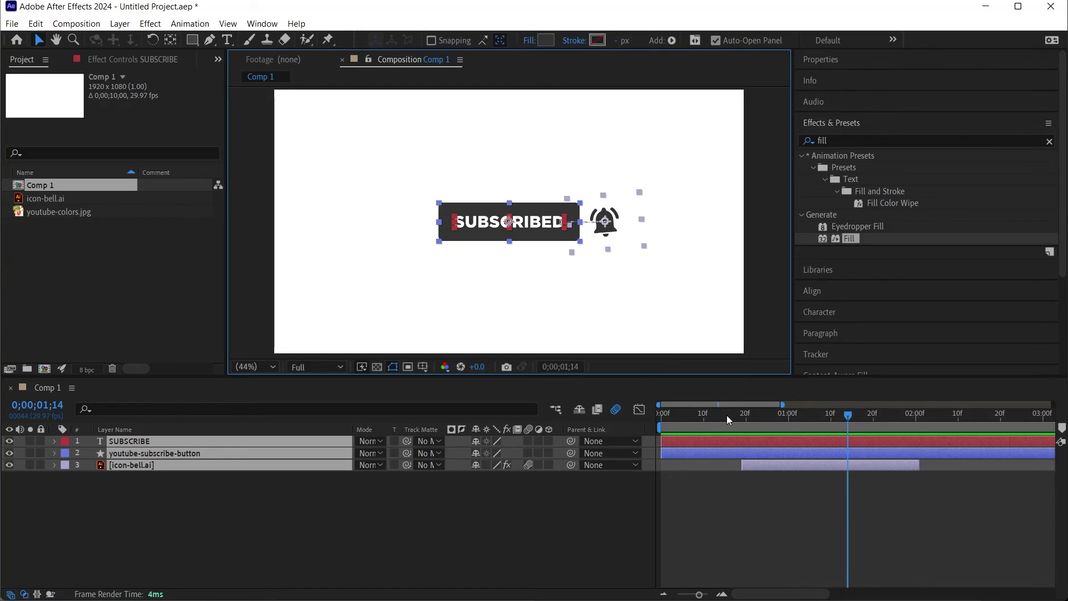
Precompose the layers as subscribe-button, then shrink it and move it lower left.
{"action": "key", "text": "ctrl+shift+c"}
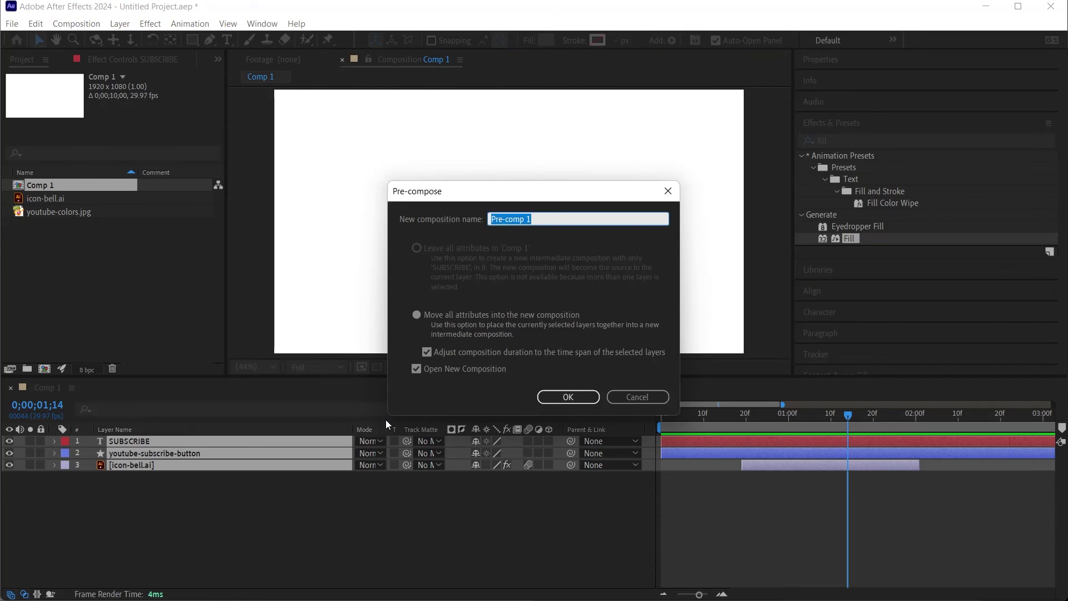
{"action": "type", "text": "s"}
{"action": "type", "text": "cribe-button"}
{"action": "left_click", "coordinate": [567, 395]}
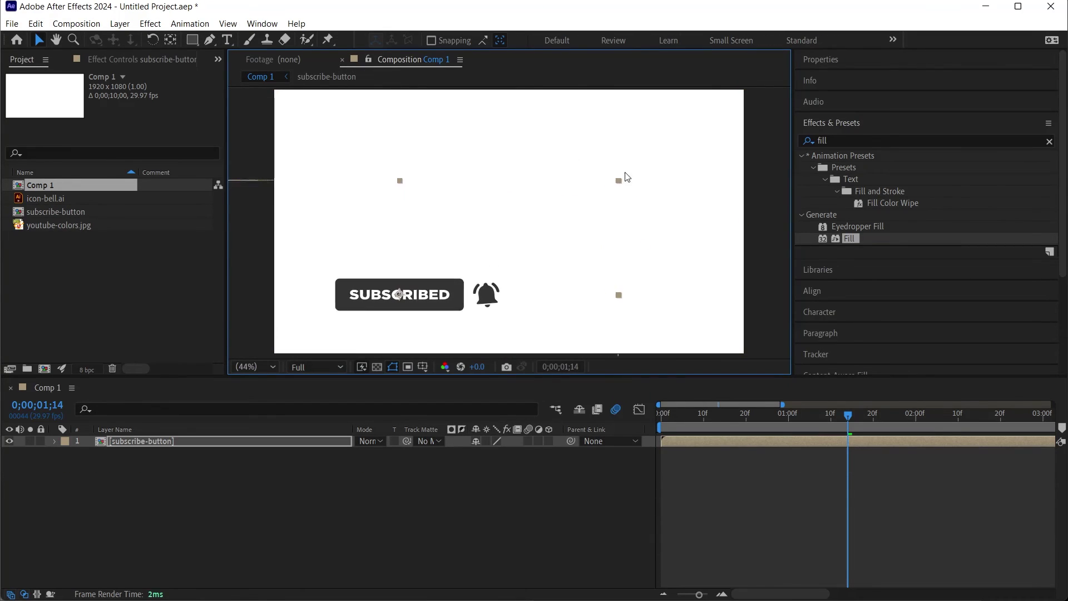
{"action": "left_click_drag", "start_coordinate": [635, 164], "coordinate": [534, 217]}
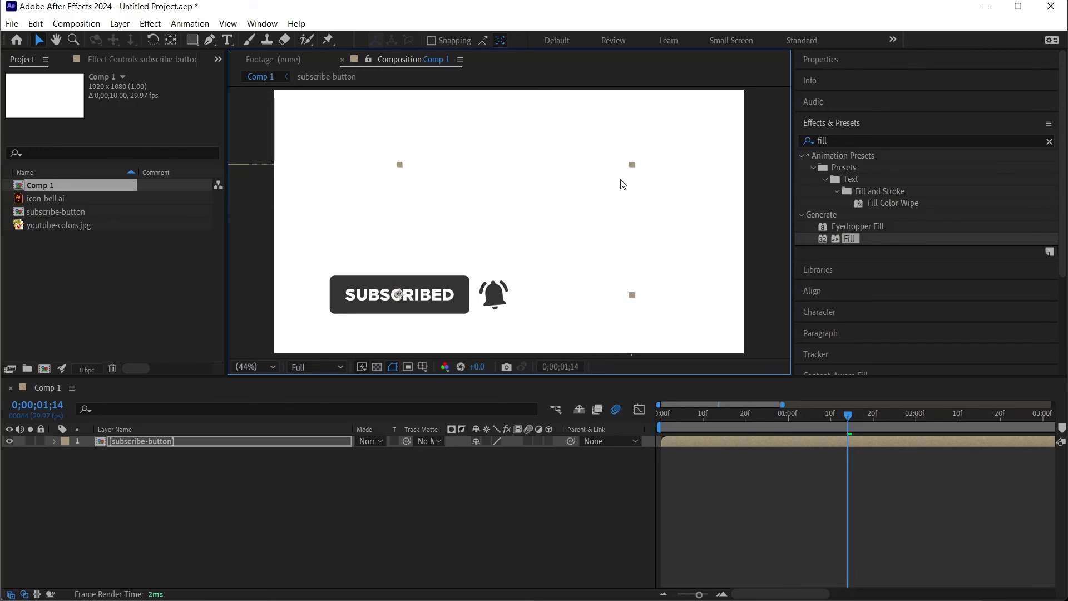
{"action": "left_click_drag", "start_coordinate": [418, 290], "coordinate": [380, 306]}
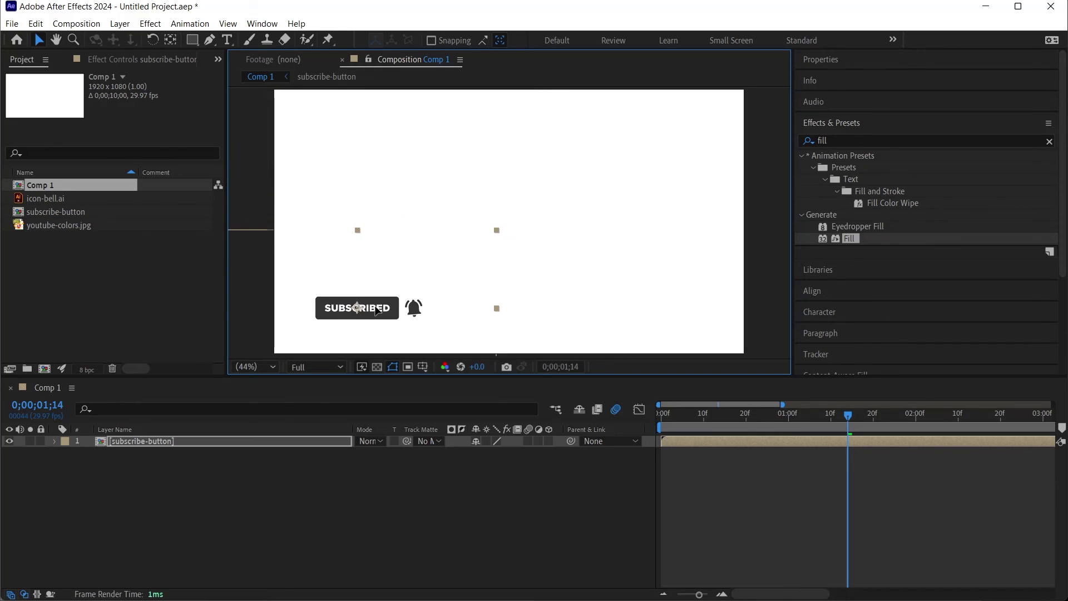
Replay the nested subscribe-button animation from the start.
{"action": "key", "text": "Home"}
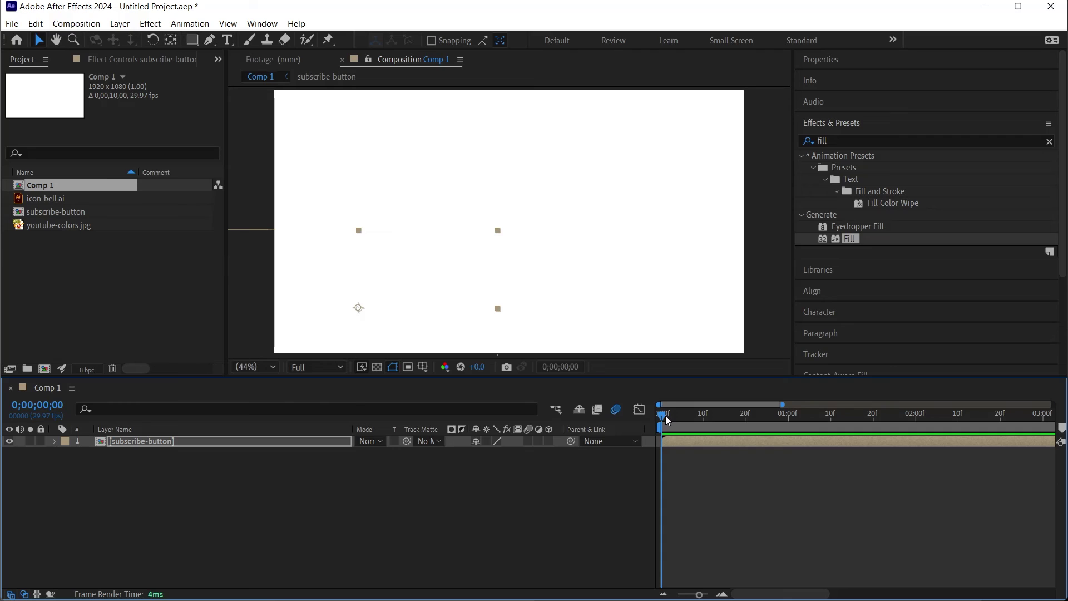
{"action": "key", "text": "space"}
{"action": "left_click_drag", "start_coordinate": [680, 413], "coordinate": [661, 413]}
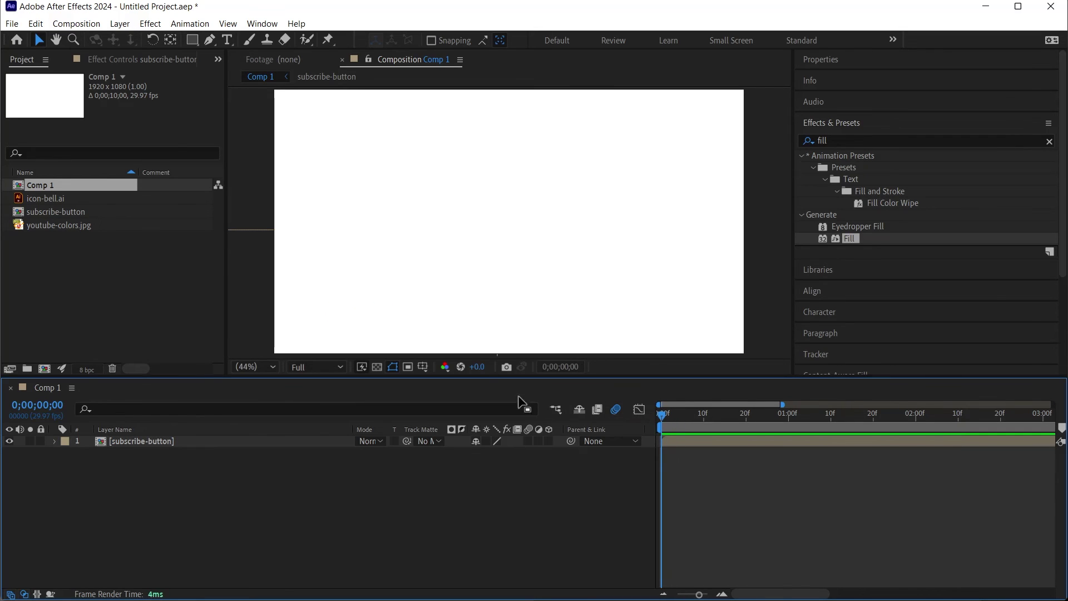
{"action": "key", "text": "space"}
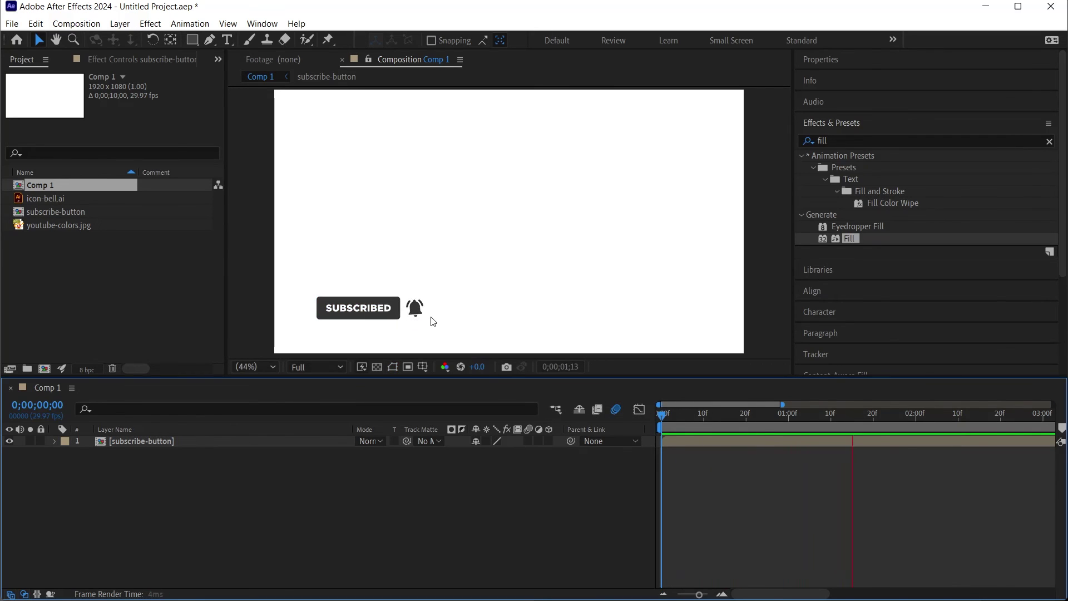